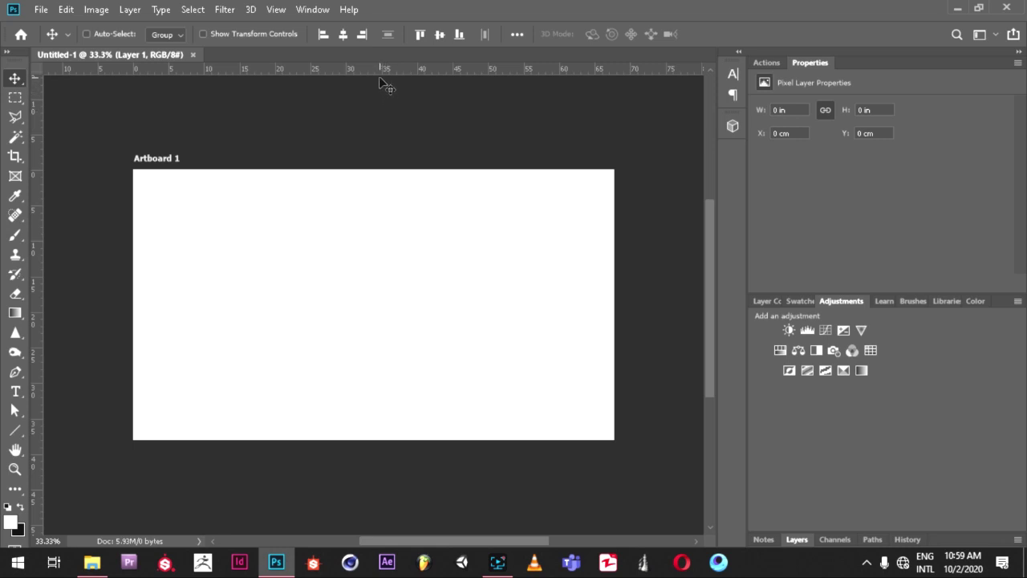
Drag out one horizontal and one vertical guide that cross at the artboard's centre.
drag(384, 68, 393, 237)
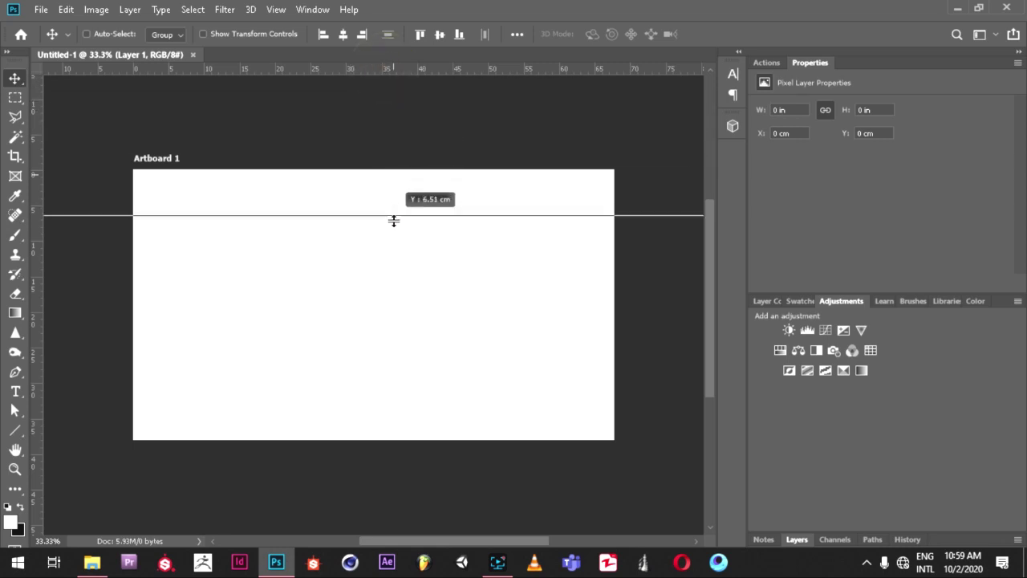
drag(393, 238, 386, 304)
drag(35, 210, 382, 288)
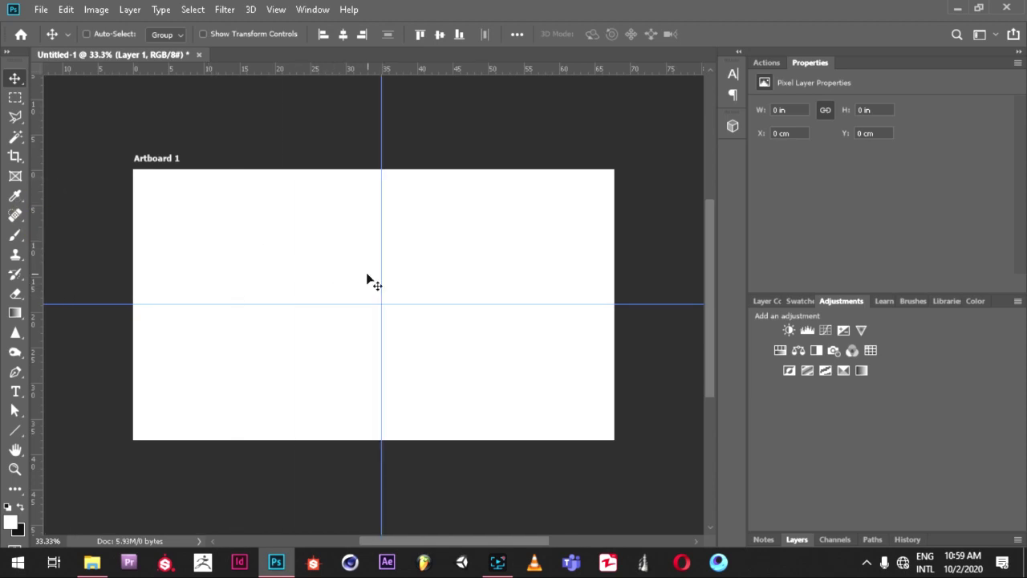
click(13, 237)
Set the foreground colour to dark teal #2f696e and switch to the Brush tool.
click(11, 521)
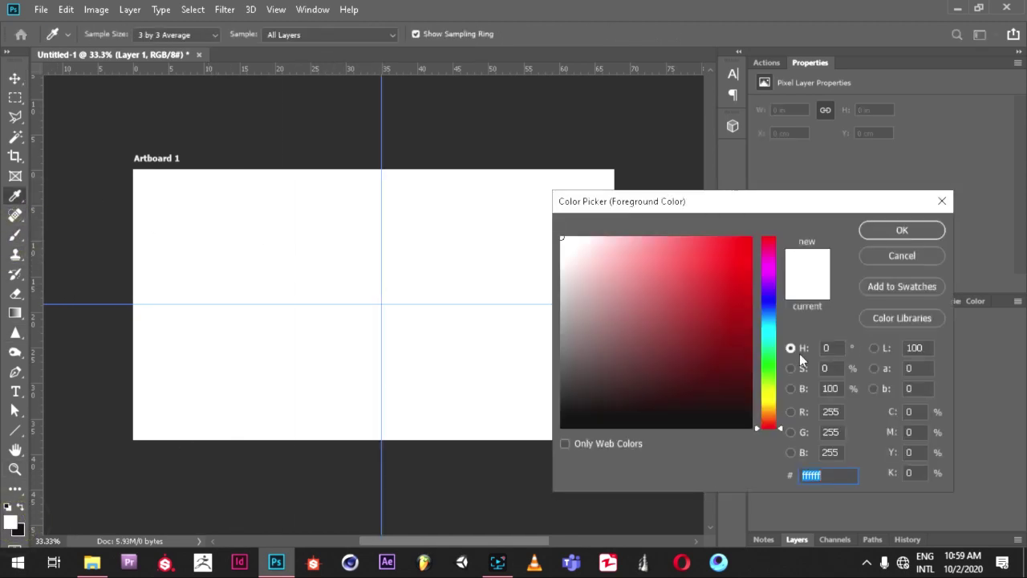
drag(776, 347, 776, 332)
drag(711, 305, 670, 345)
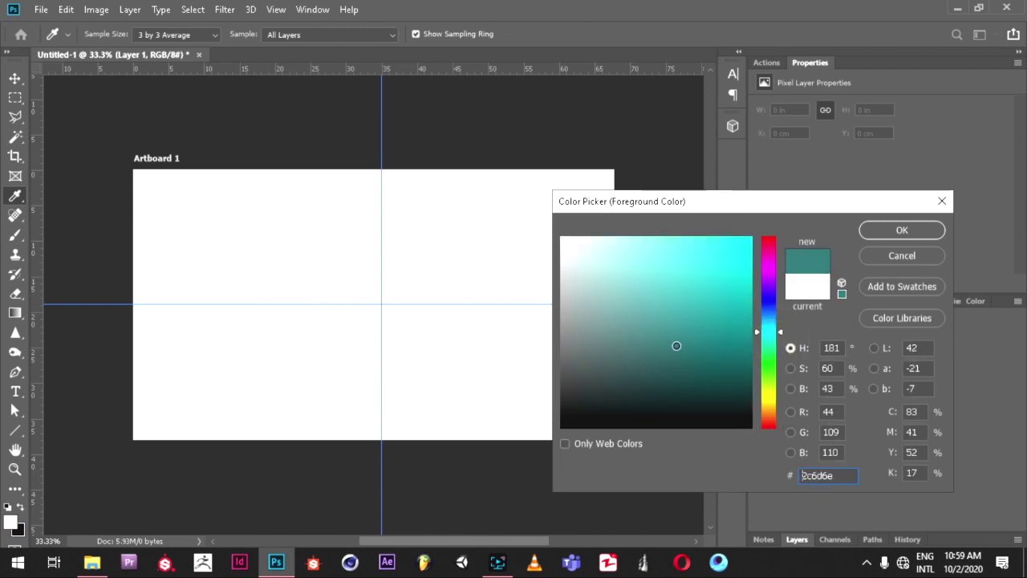
click(769, 330)
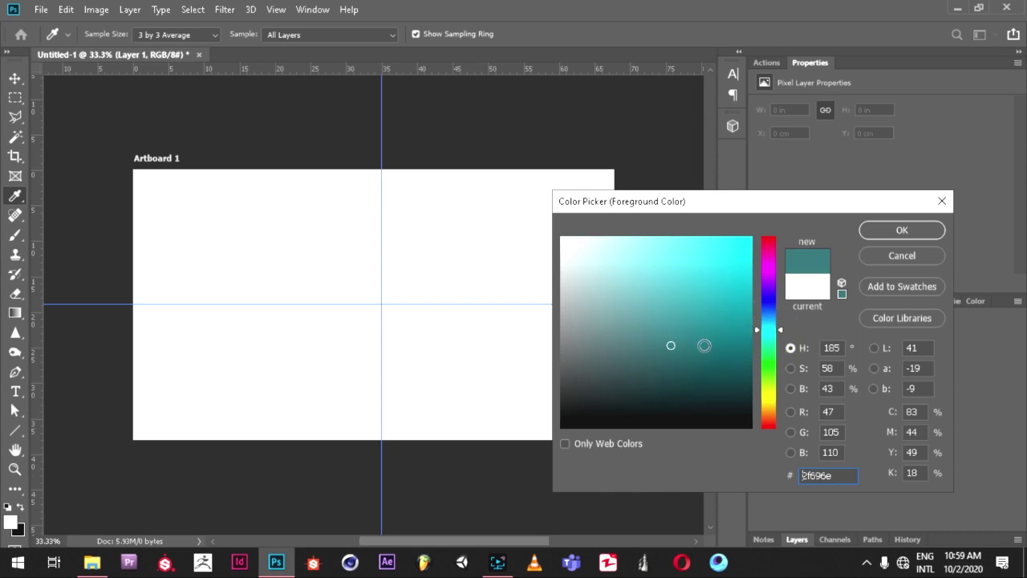
drag(701, 345, 693, 351)
key(b)
click(883, 231)
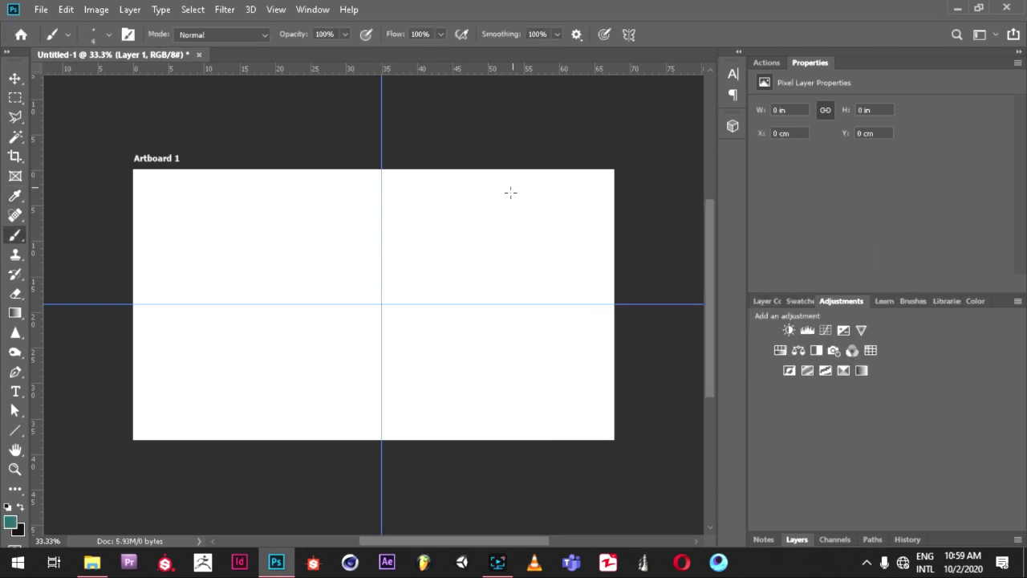
Set the brush size to 990 px.
right_click(325, 253)
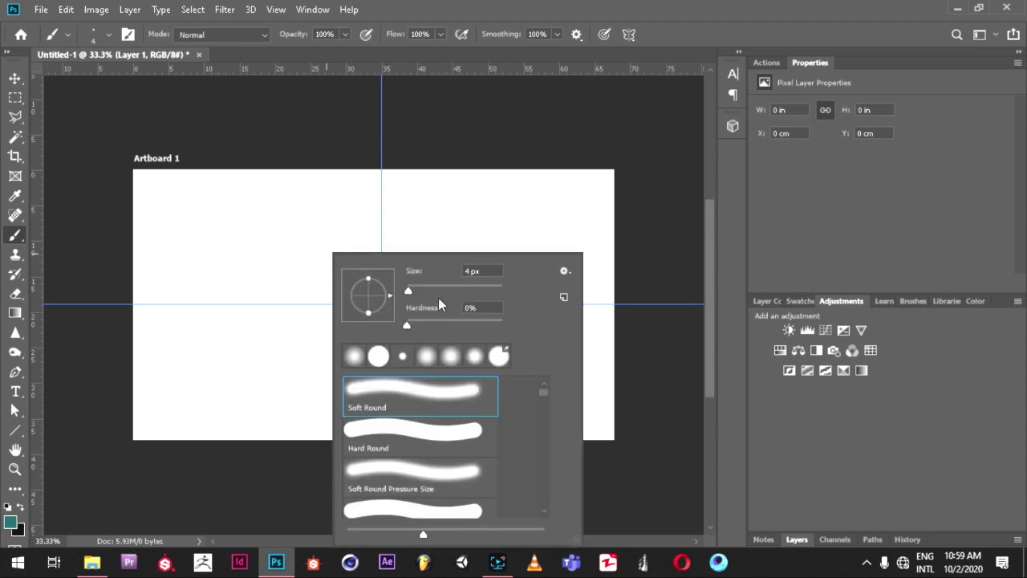
drag(448, 296, 452, 294)
click(481, 286)
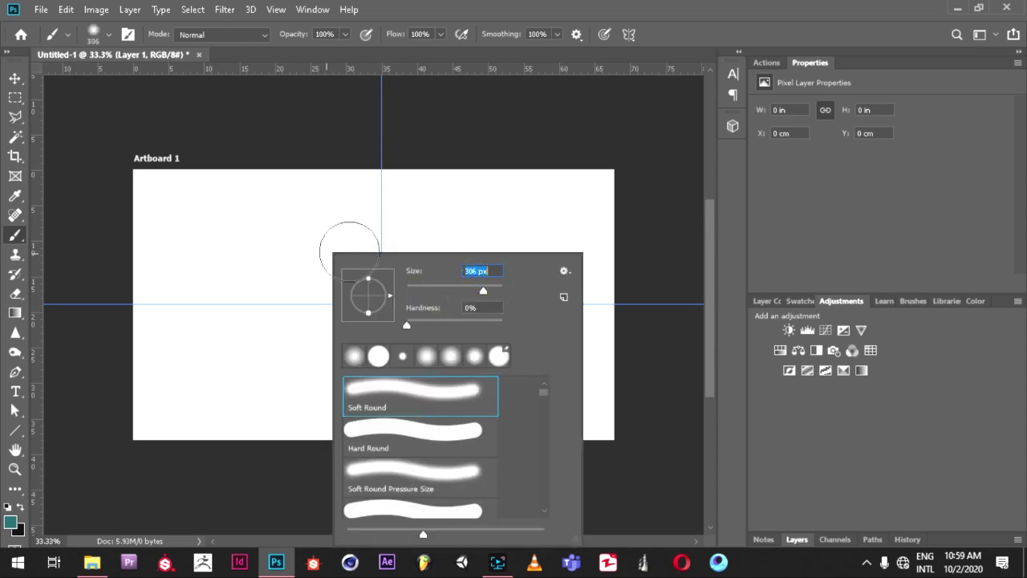
click(495, 289)
click(498, 271)
text(990)
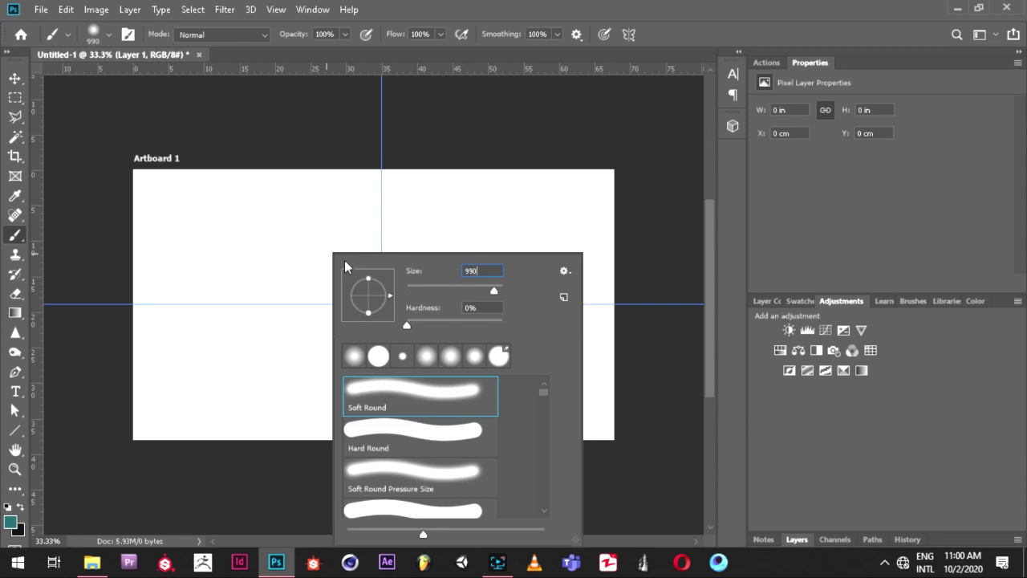
key(Return)
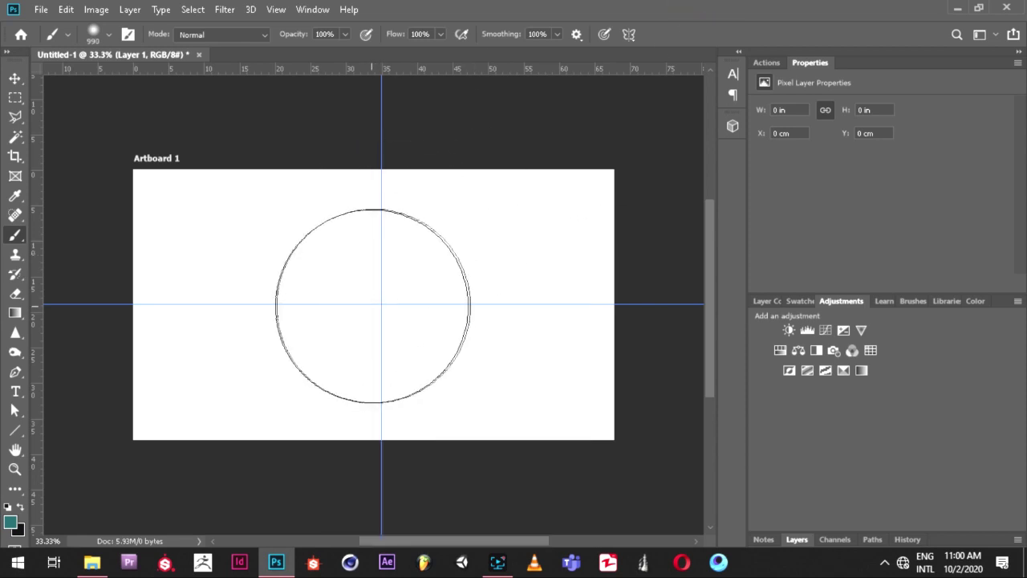
Zoom in and set the brush hardness to 88%.
key(ctrl+plus)
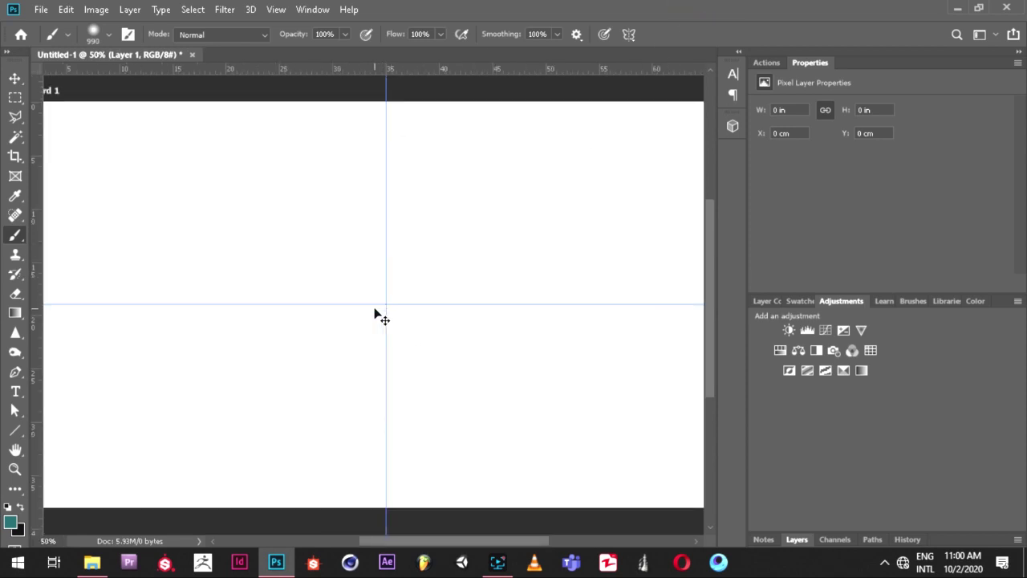
key(ctrl+plus)
key(ctrl+plus)
key(ctrl+plus)
key(ctrl+plus)
key(ctrl+plus)
key(ctrl+plus)
right_click(425, 259)
double_click(586, 313)
text(88)
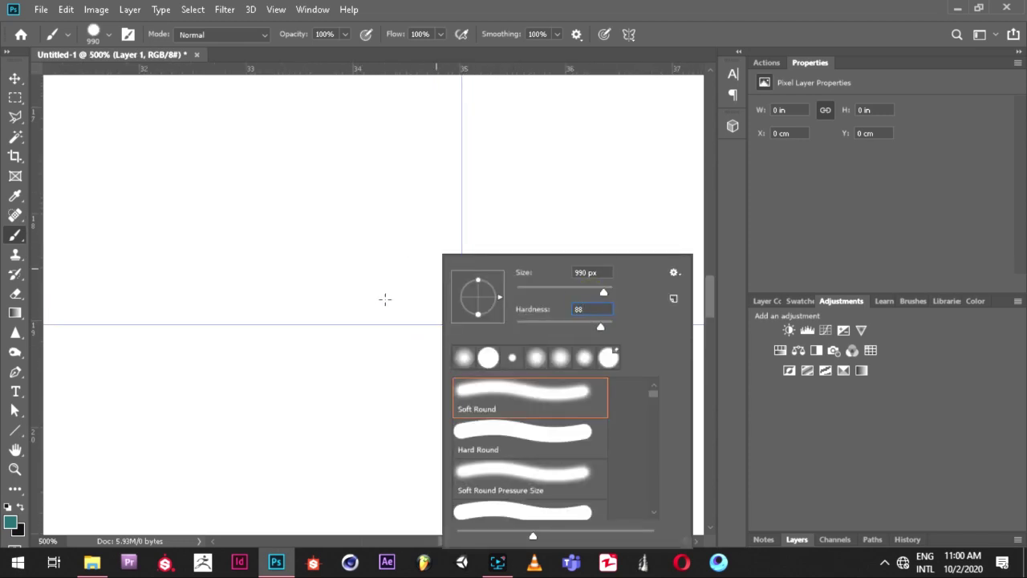
key(Return)
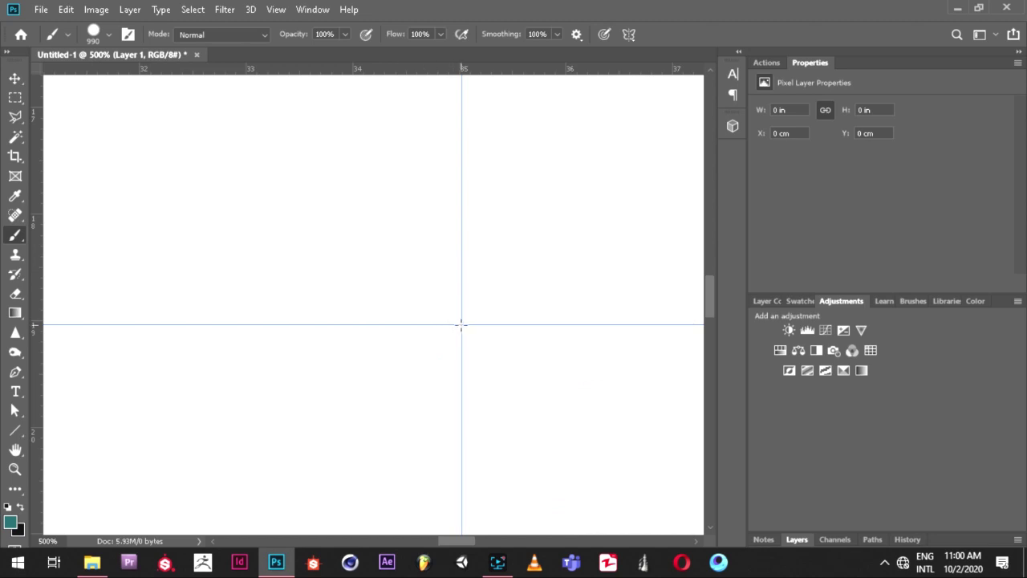
Paint a single large teal disc centred on the guide intersection.
click(461, 323)
key(ctrl+minus)
key(ctrl+minus)
key(ctrl+minus)
key(ctrl+minus)
key(ctrl+minus)
key(ctrl+minus)
key(ctrl+minus)
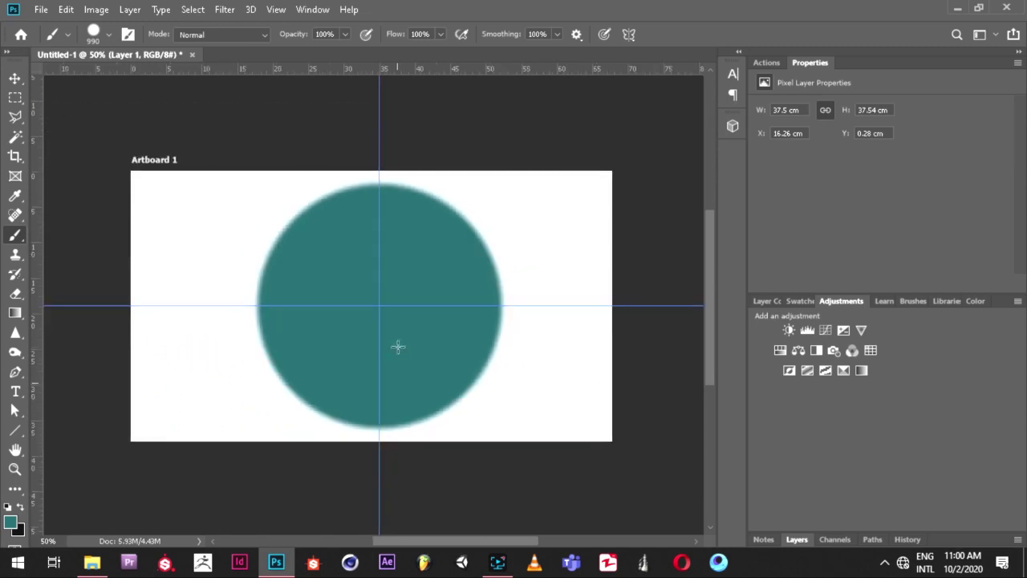
key(ctrl+plus)
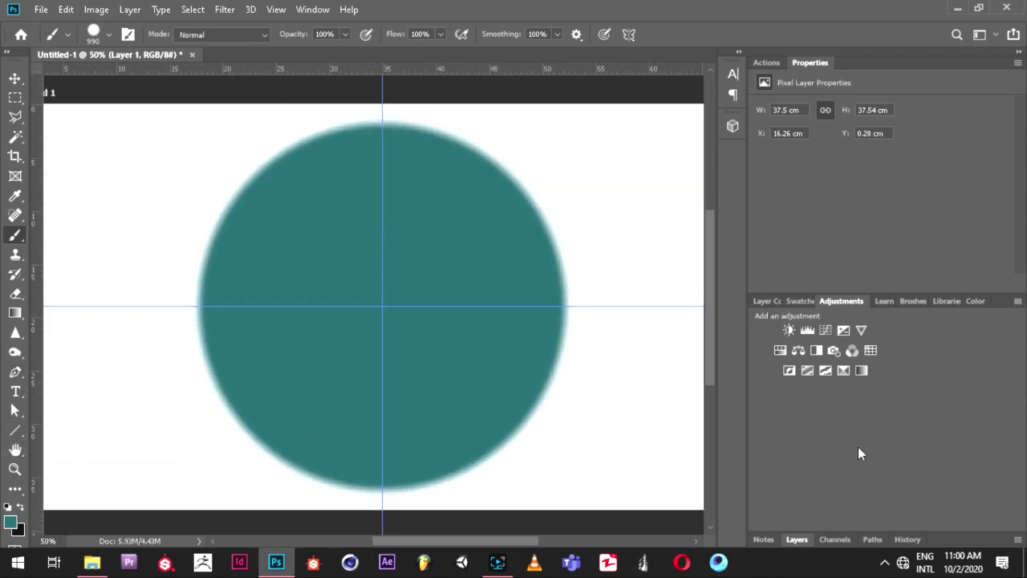
click(797, 539)
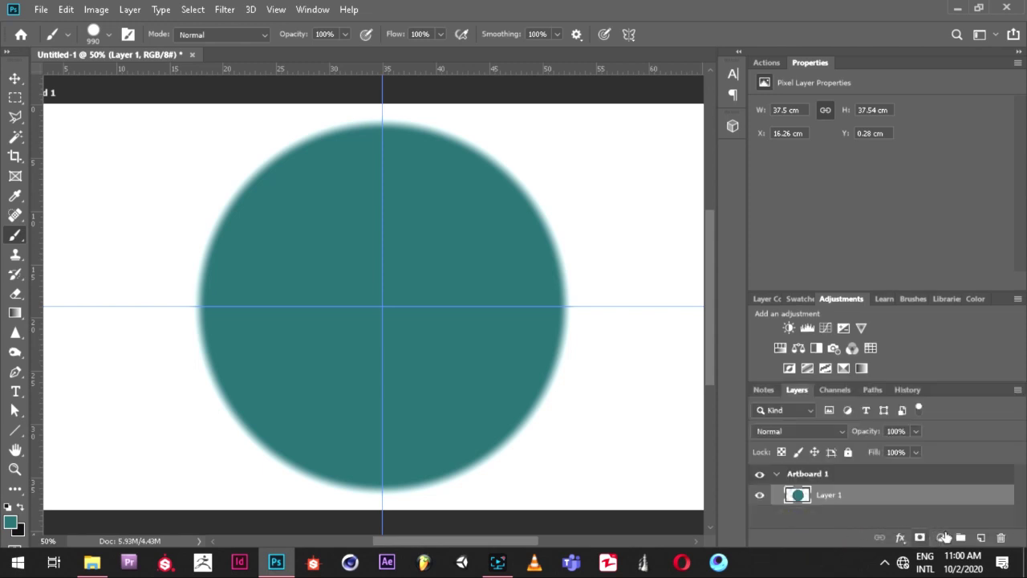
Add an empty Layer 2 and set the brush to 26 px with 24% hardness.
click(982, 538)
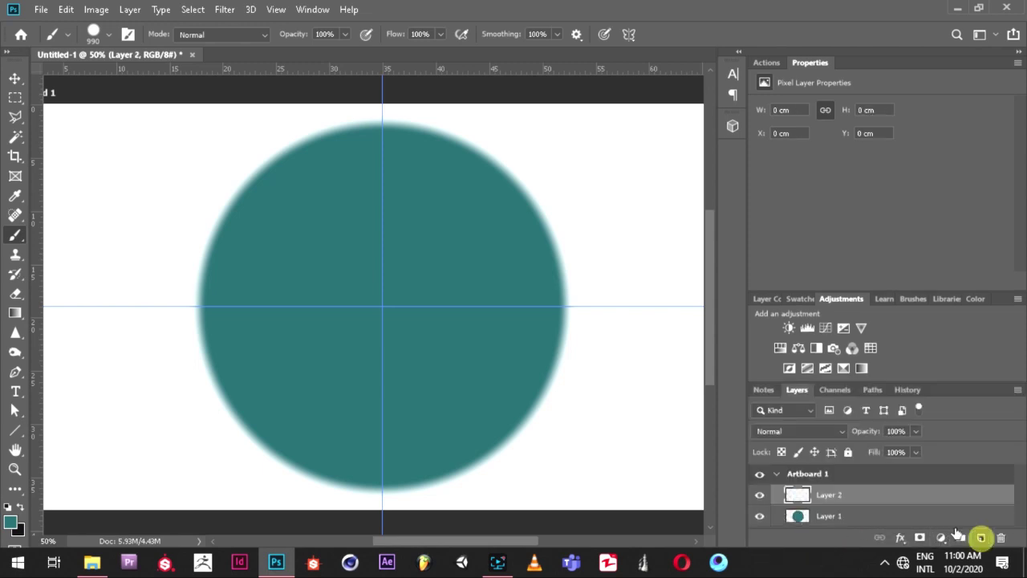
right_click(295, 252)
drag(457, 292, 390, 300)
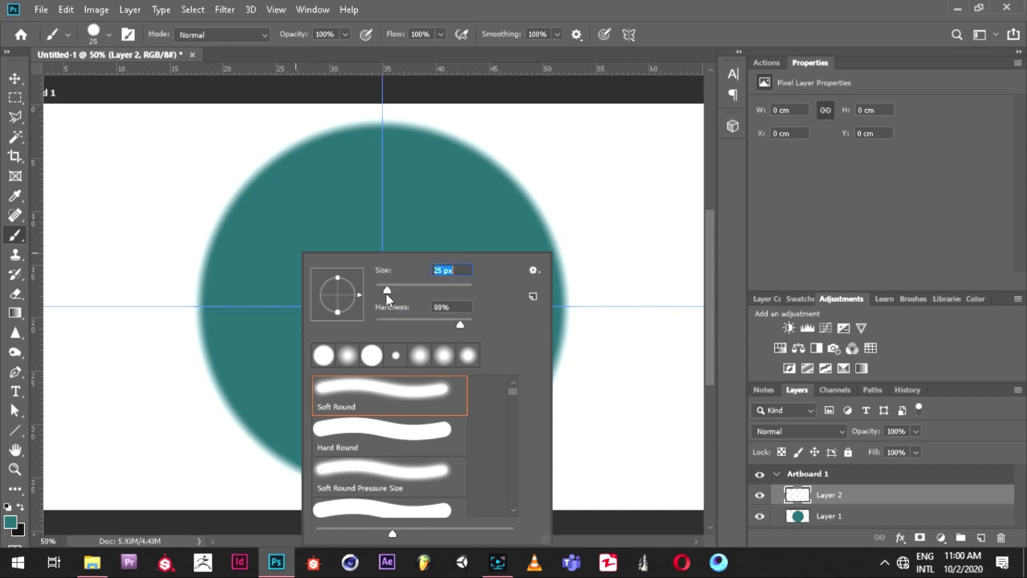
drag(418, 322, 398, 324)
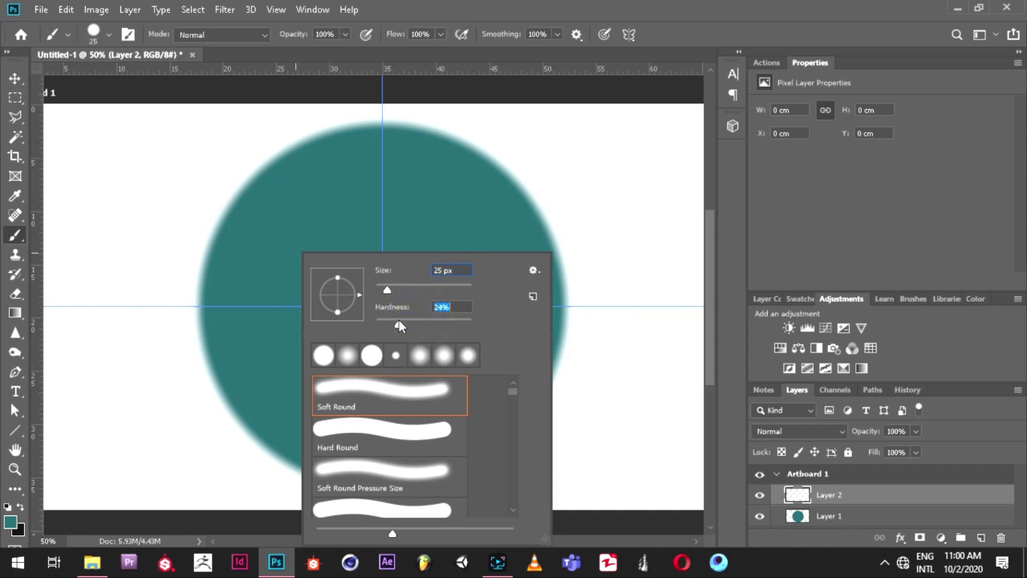
drag(387, 294, 391, 289)
click(534, 10)
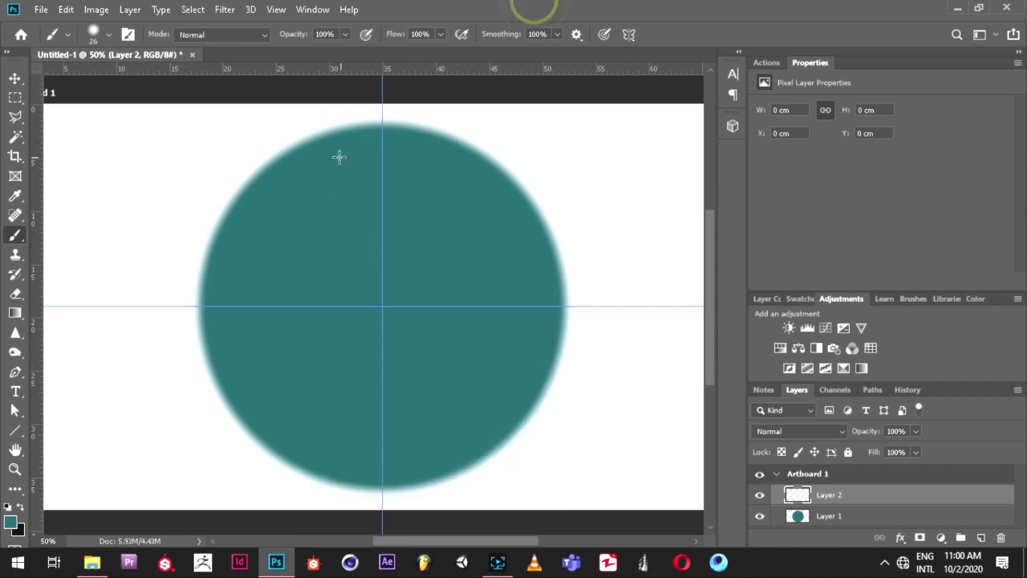
Lighten the foreground colour to teal #236b71.
click(10, 522)
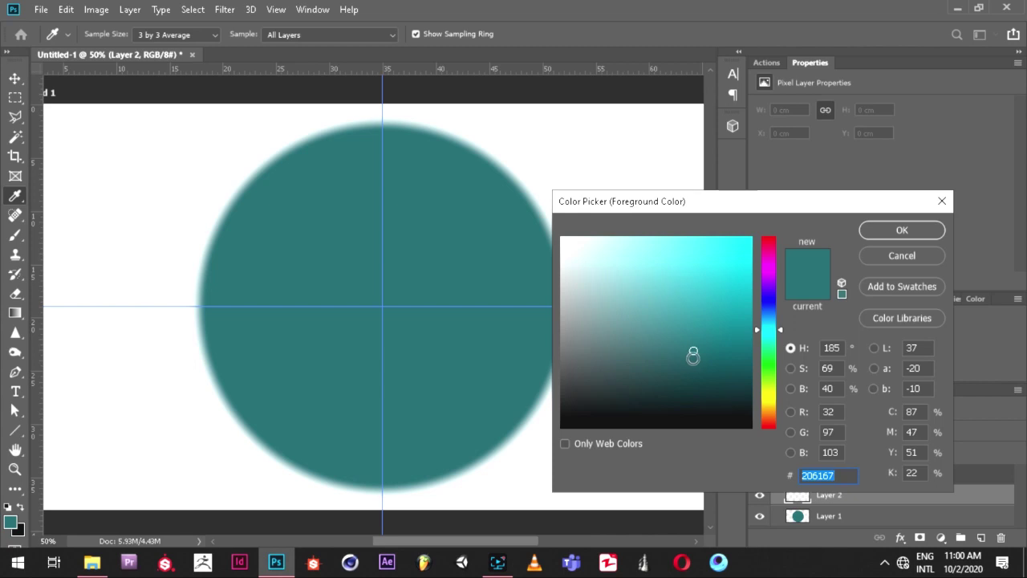
click(693, 344)
click(889, 232)
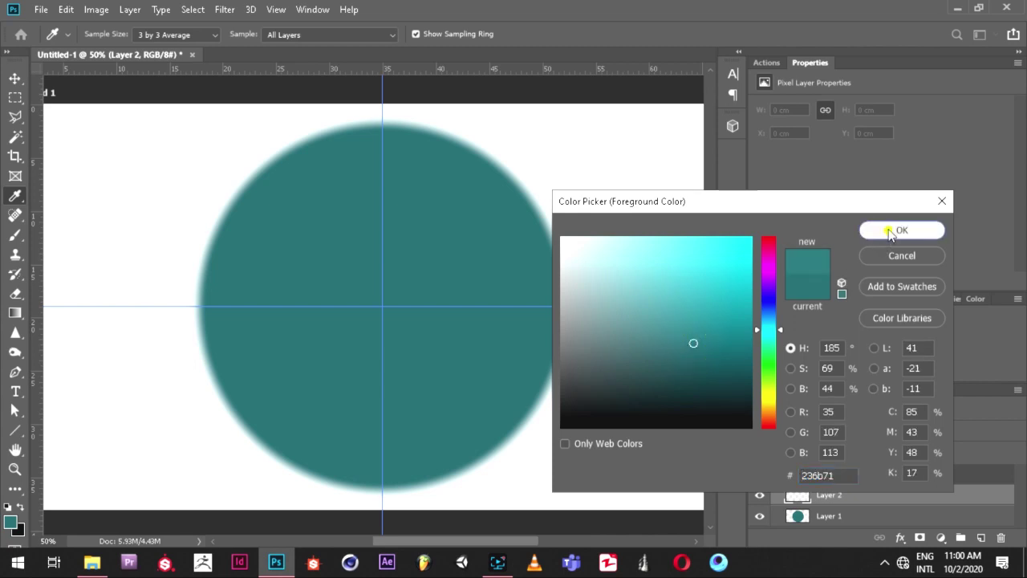
right_click(296, 225)
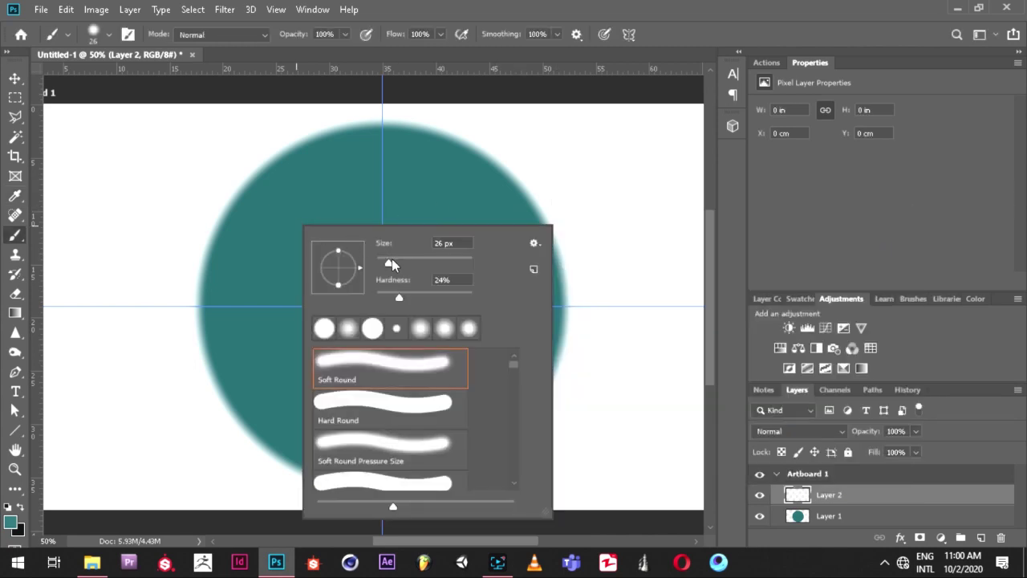
Shrink the brush to 17 px, then paint and undo a trial stroke.
drag(390, 262, 384, 265)
click(361, 135)
drag(362, 132, 374, 229)
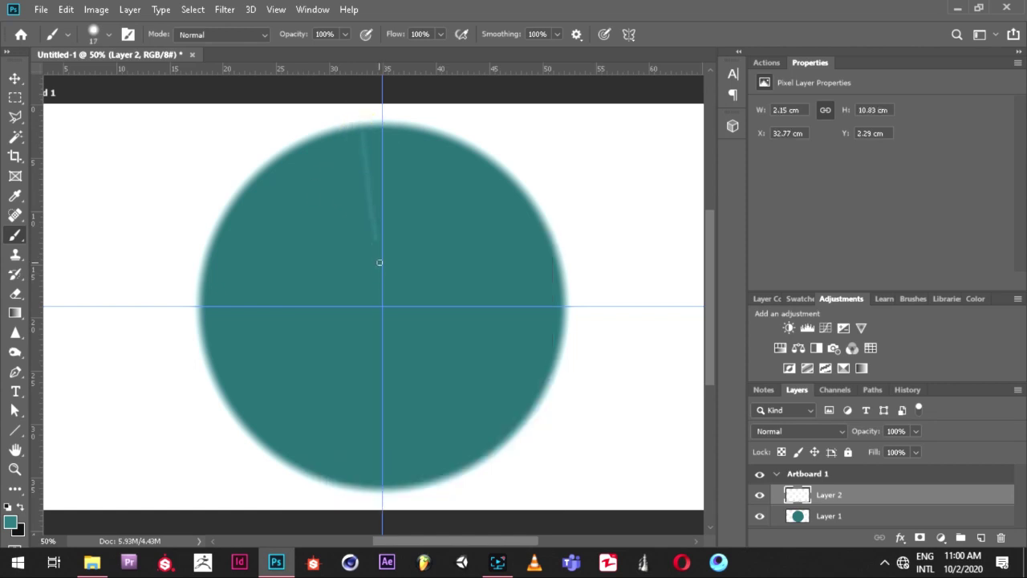
key(ctrl+z)
Paint thin radial strokes from the disc's top and upper-right edge toward the centre.
drag(406, 133, 394, 281)
shift+click(437, 145)
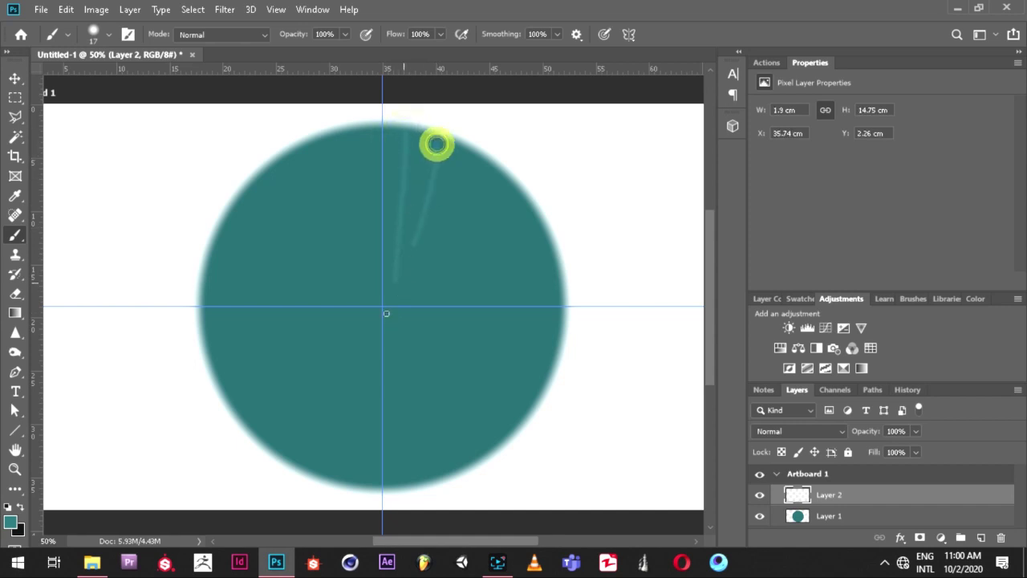
shift+click(468, 166)
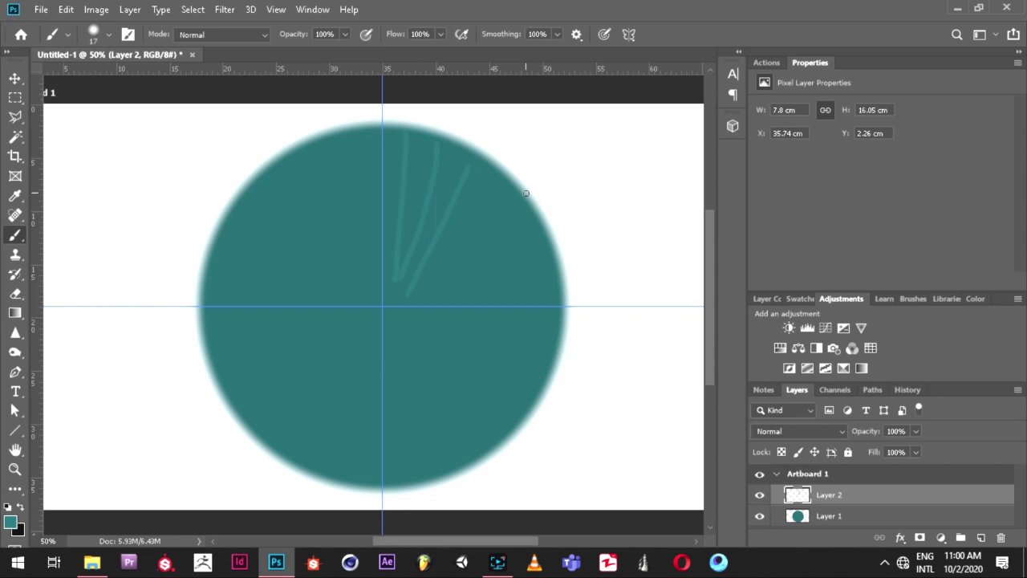
shift+click(488, 183)
shift+click(507, 195)
click(427, 272)
shift+click(521, 232)
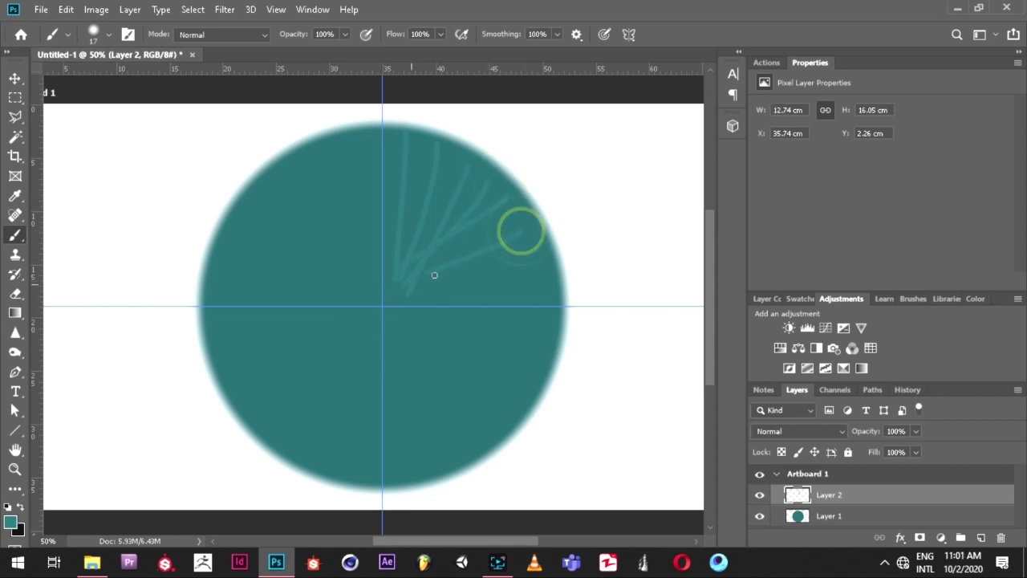
shift+click(534, 256)
shift+click(518, 220)
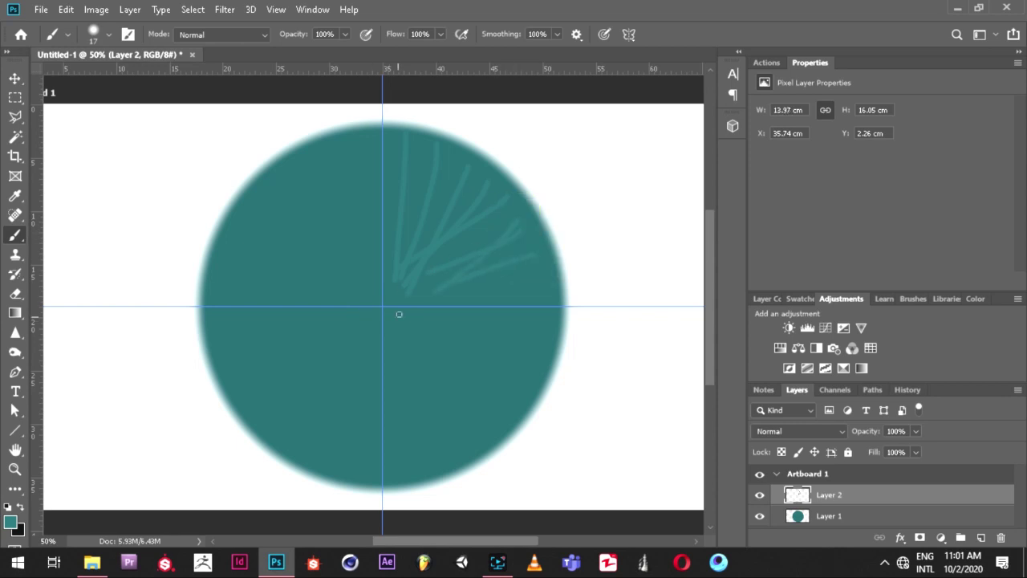
shift+click(549, 264)
shift+click(546, 298)
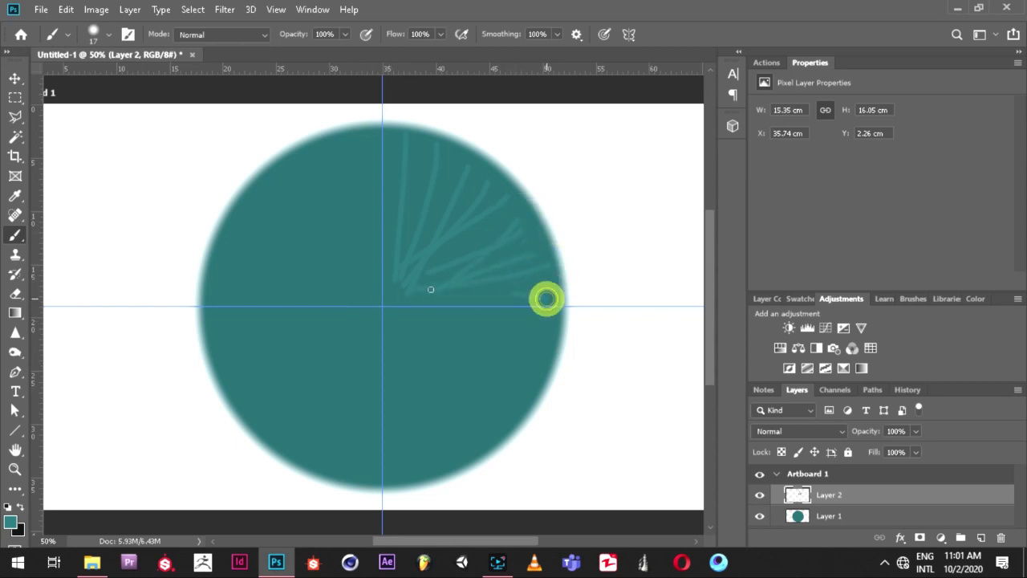
Add radial strokes across the right side and the lower right down to the bottom.
click(424, 319)
shift+click(548, 331)
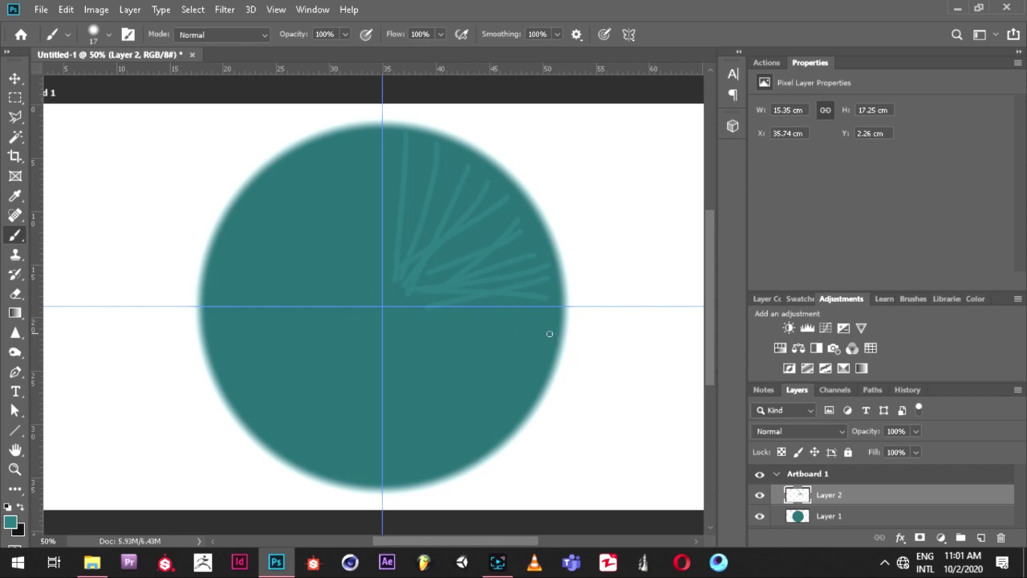
click(545, 353)
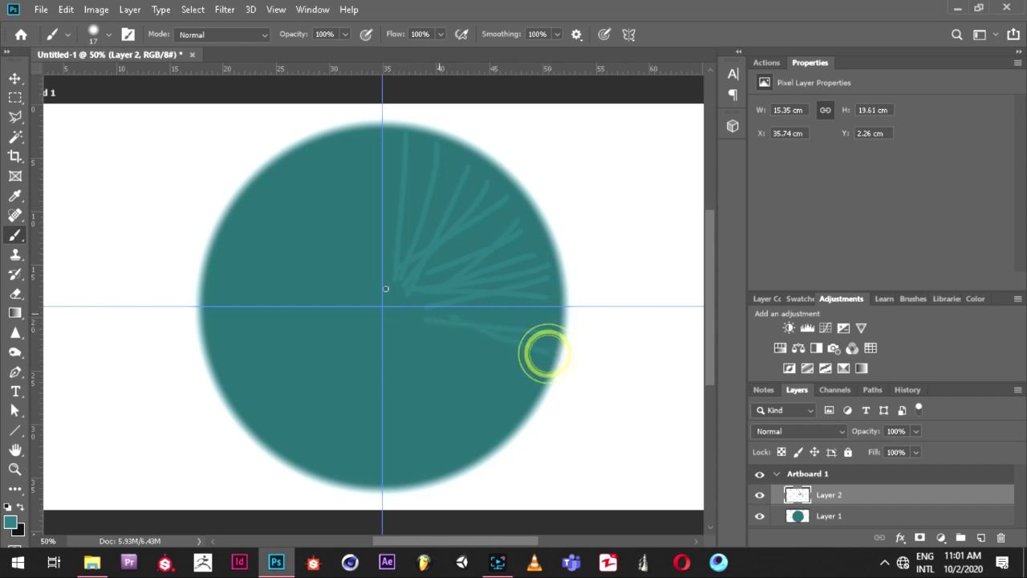
shift+click(534, 369)
shift+click(518, 390)
click(404, 314)
shift+click(475, 430)
click(458, 454)
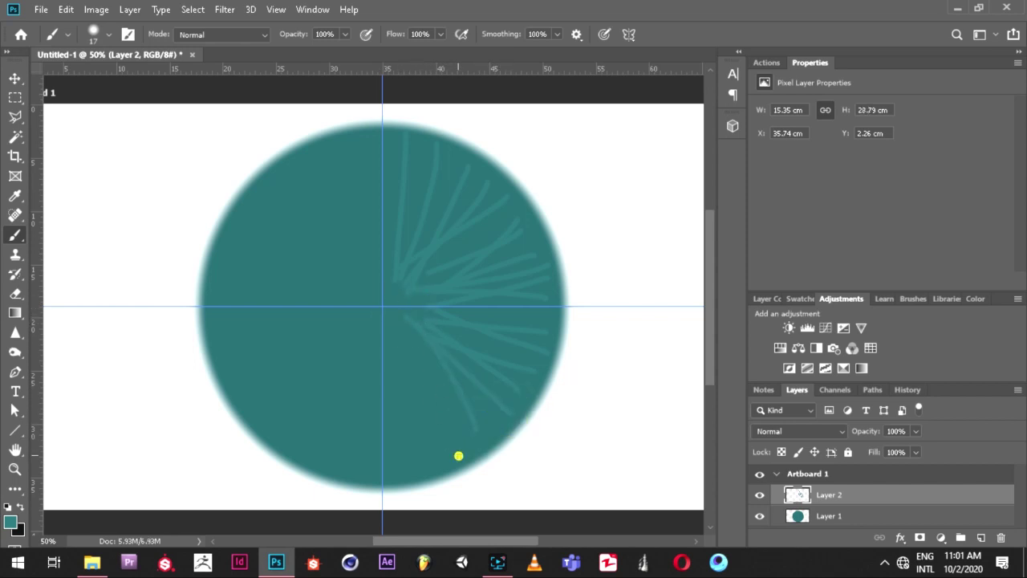
shift+click(436, 446)
click(493, 431)
shift+click(455, 425)
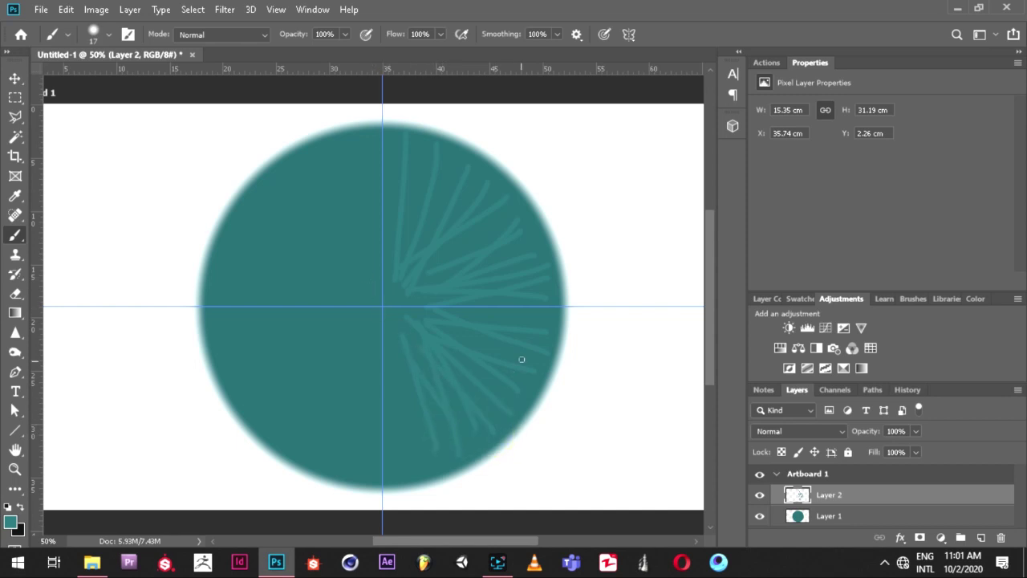
Fill gaps with more strokes in the upper right, right edge and bottom, then select Layer 2.
drag(551, 321, 459, 316)
click(514, 206)
shift+click(495, 213)
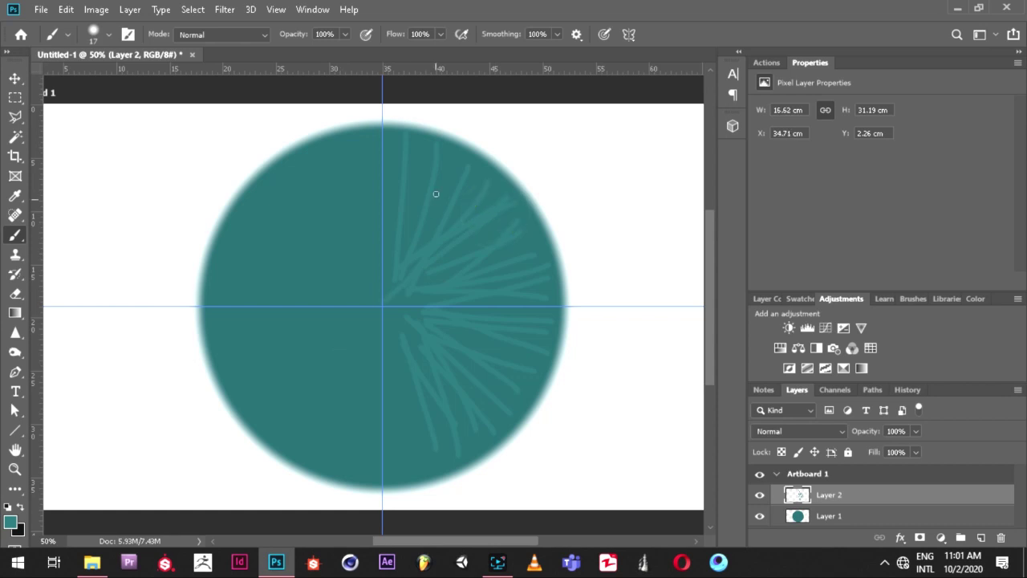
click(451, 161)
click(430, 150)
click(476, 190)
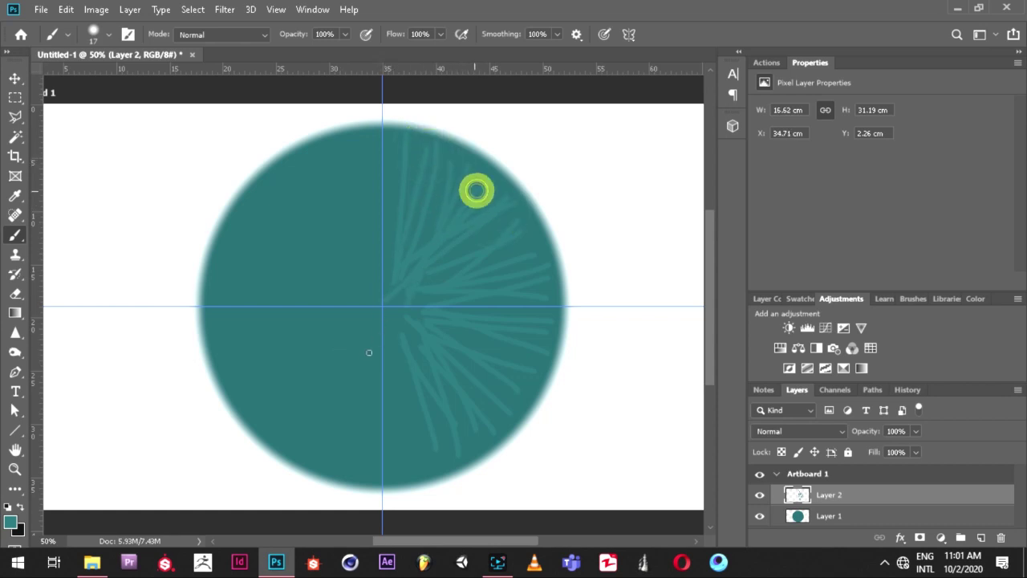
click(520, 210)
click(522, 247)
click(543, 305)
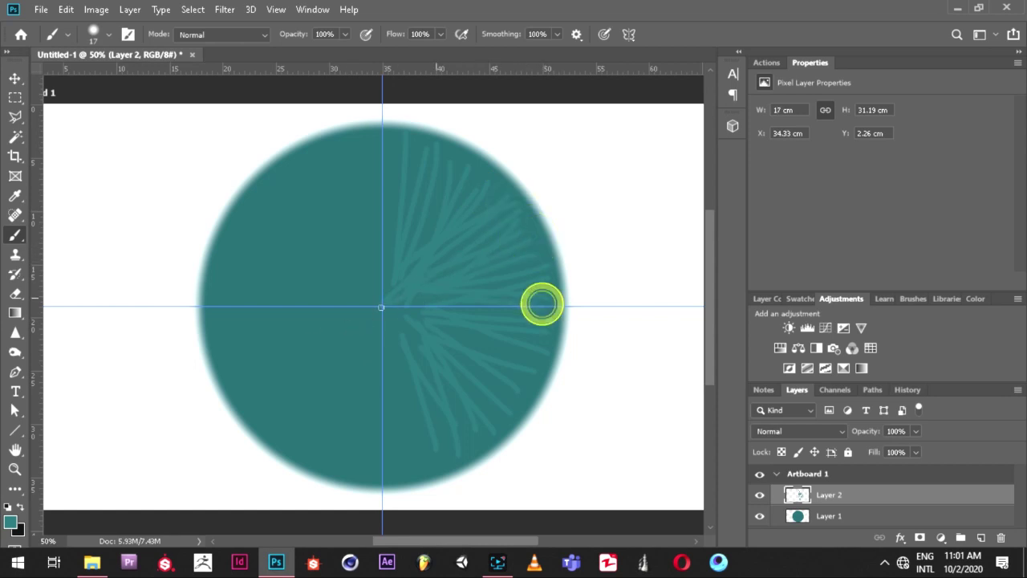
drag(505, 314, 378, 317)
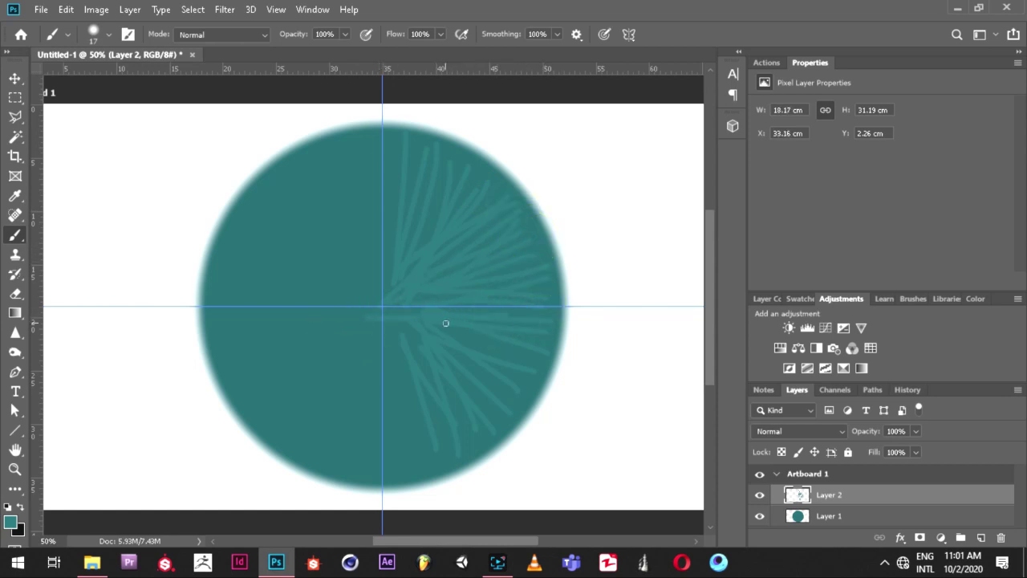
drag(432, 467, 376, 319)
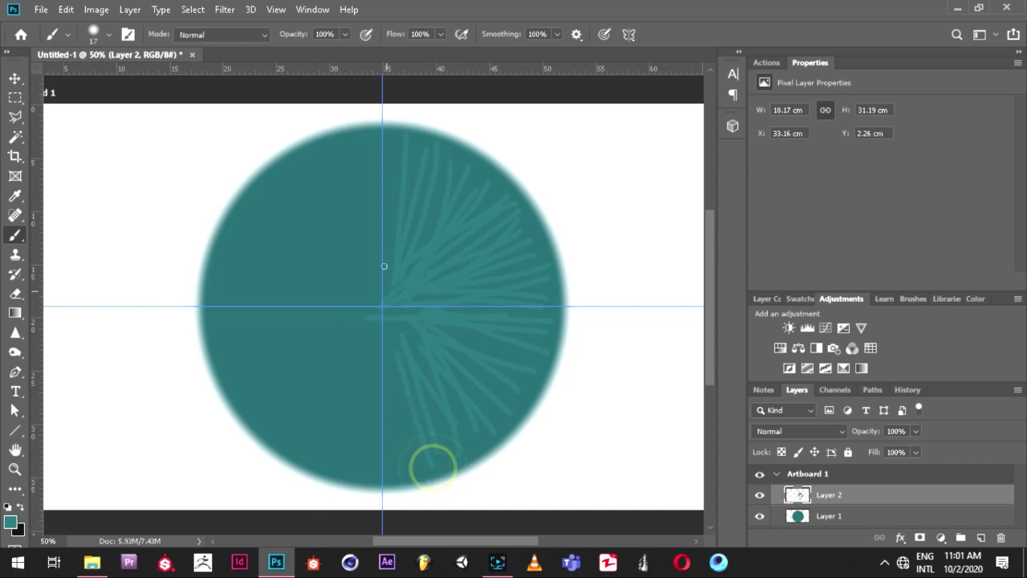
drag(415, 473, 381, 445)
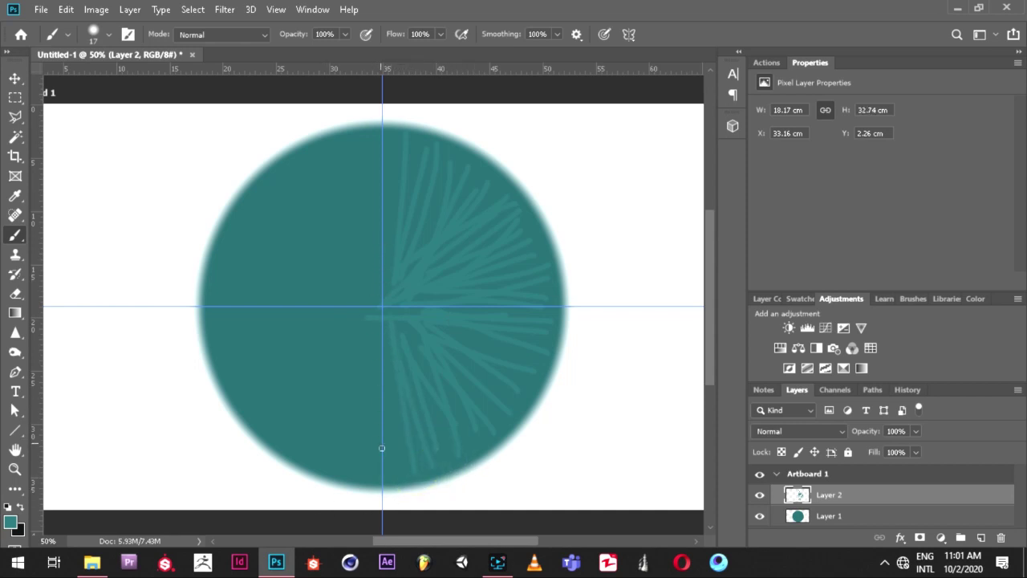
click(844, 498)
Duplicate the stroke layer, flip the copy horizontally and move it onto the disc's left half.
key(ctrl+j)
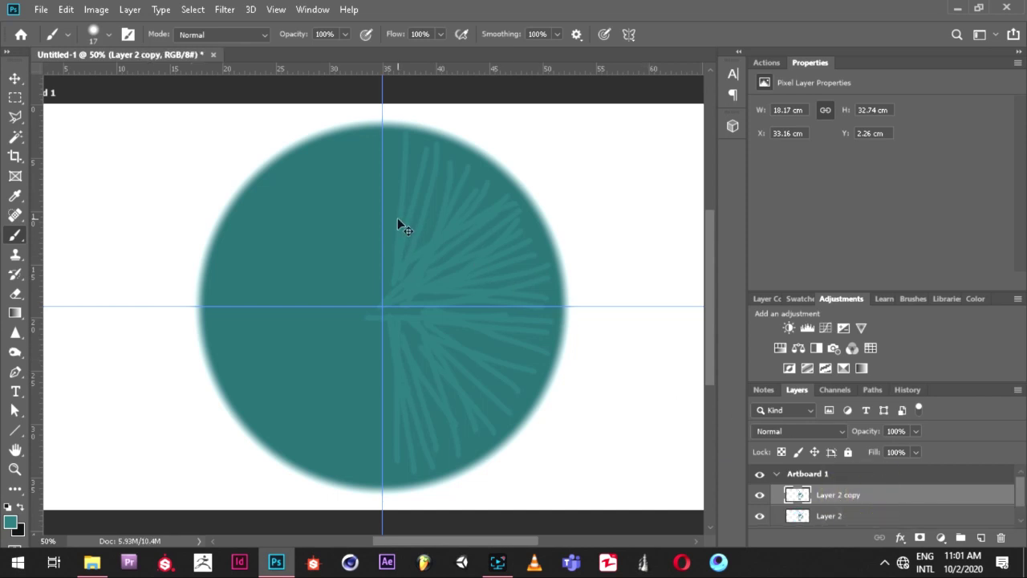
key(ctrl+t)
right_click(460, 194)
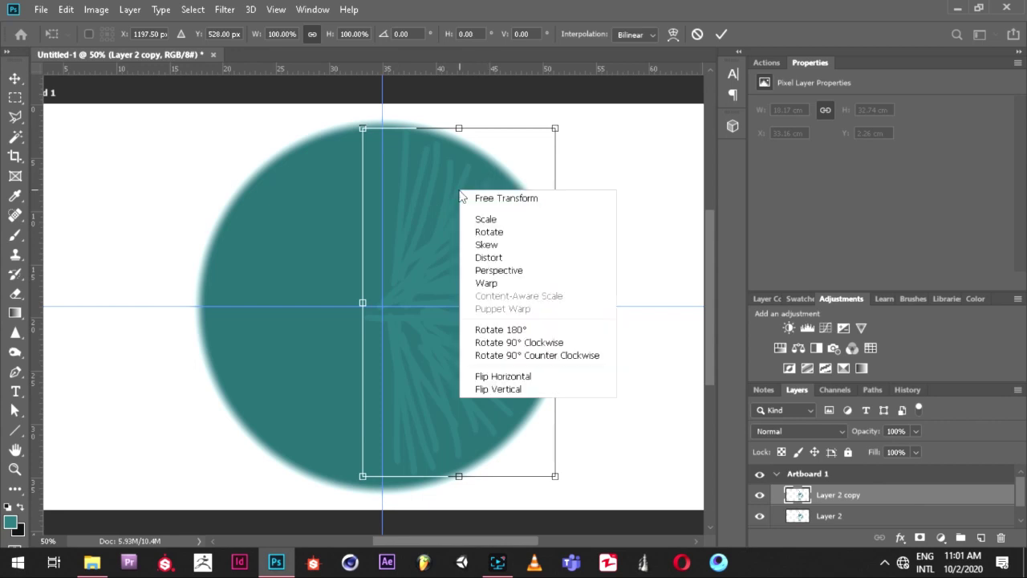
click(502, 375)
mouse_move(474, 334)
mouse_down()
mouse_move(311, 343)
mouse_move(321, 341)
mouse_up()
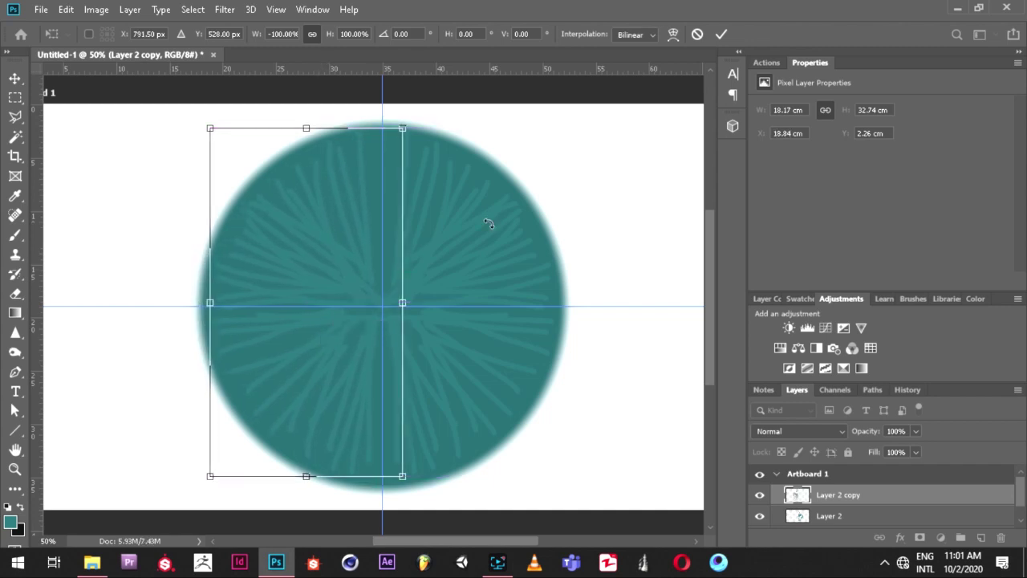
click(719, 36)
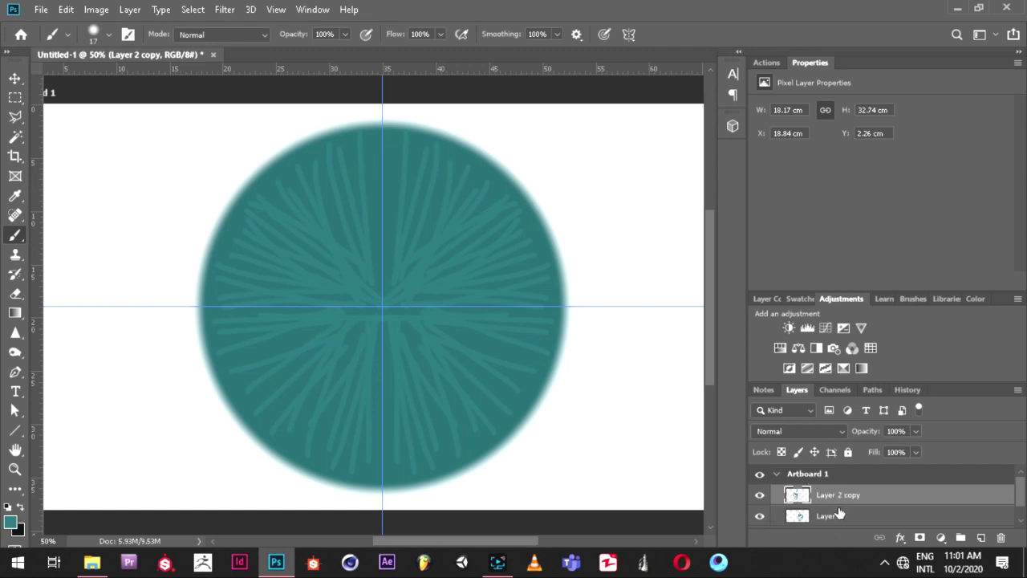
Merge Layer 2 and its flipped copy into one stroke layer.
shift+click(825, 518)
right_click(831, 517)
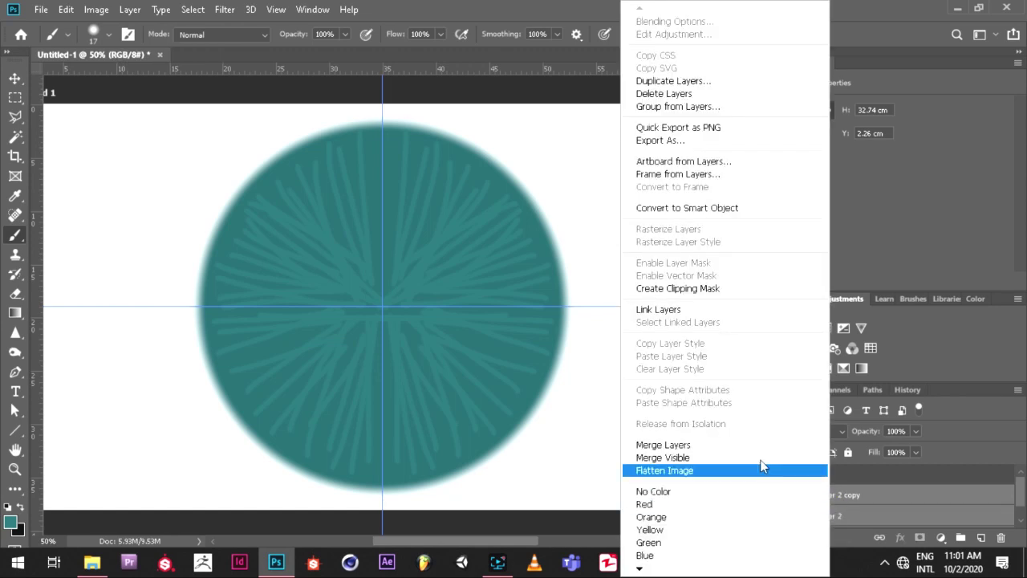
click(754, 447)
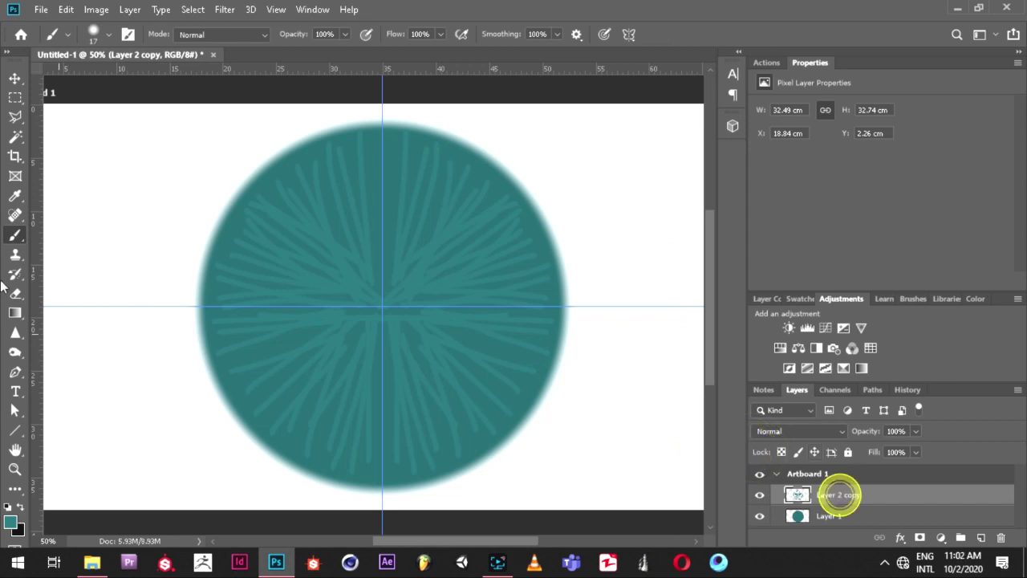
Dab the brush at three spots on the disc, then select the merged stroke layer.
click(15, 234)
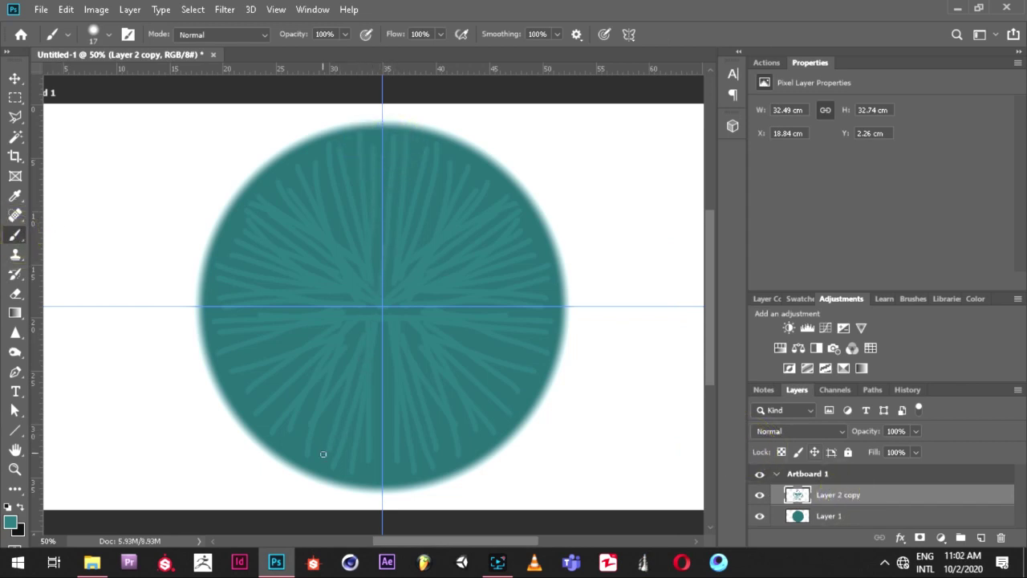
click(401, 458)
click(501, 418)
click(323, 159)
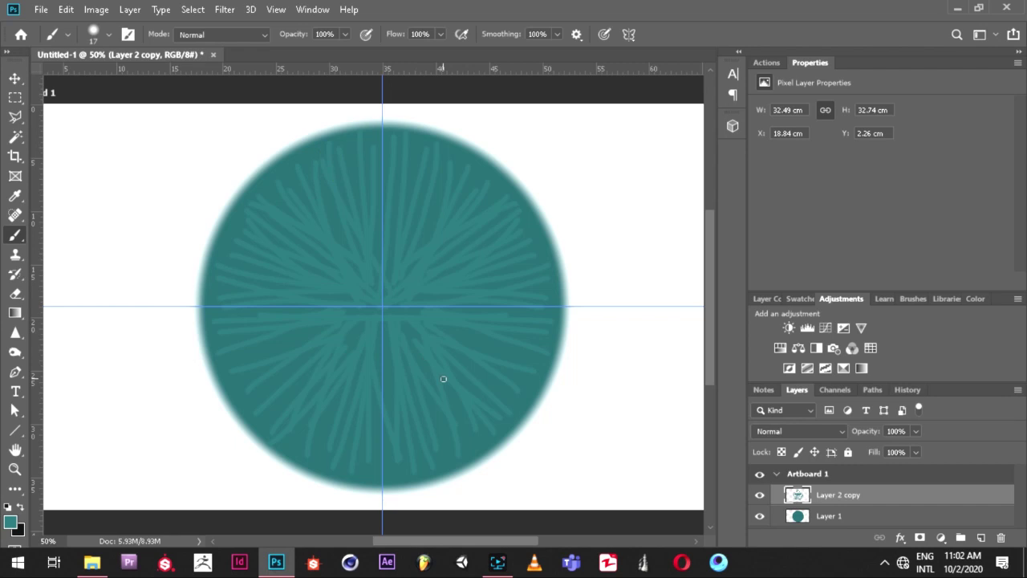
click(842, 495)
Set the merged stroke layer's opacity to 53% and add a new empty layer above it.
click(916, 431)
drag(899, 453, 889, 455)
click(867, 454)
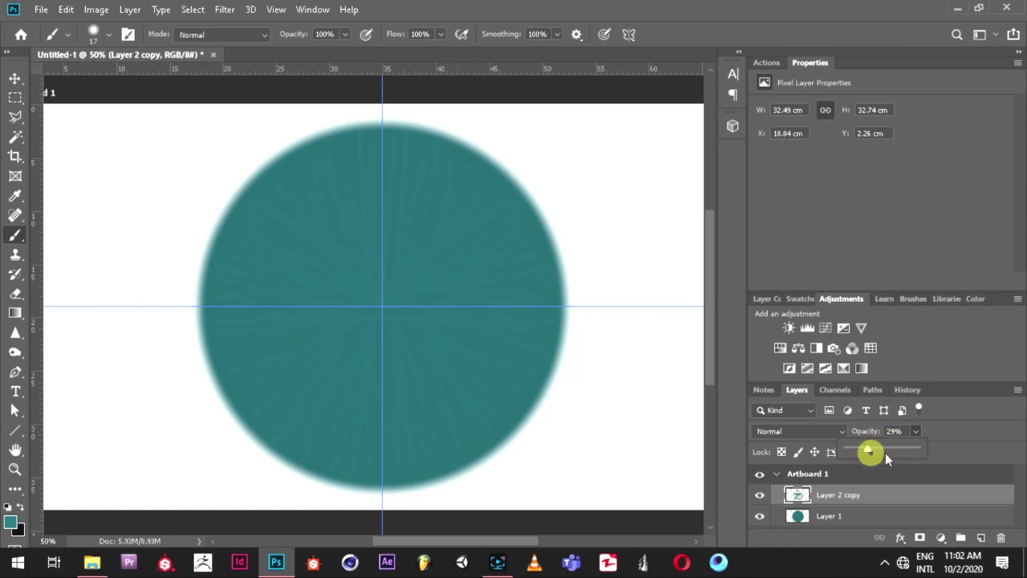
drag(877, 452, 884, 453)
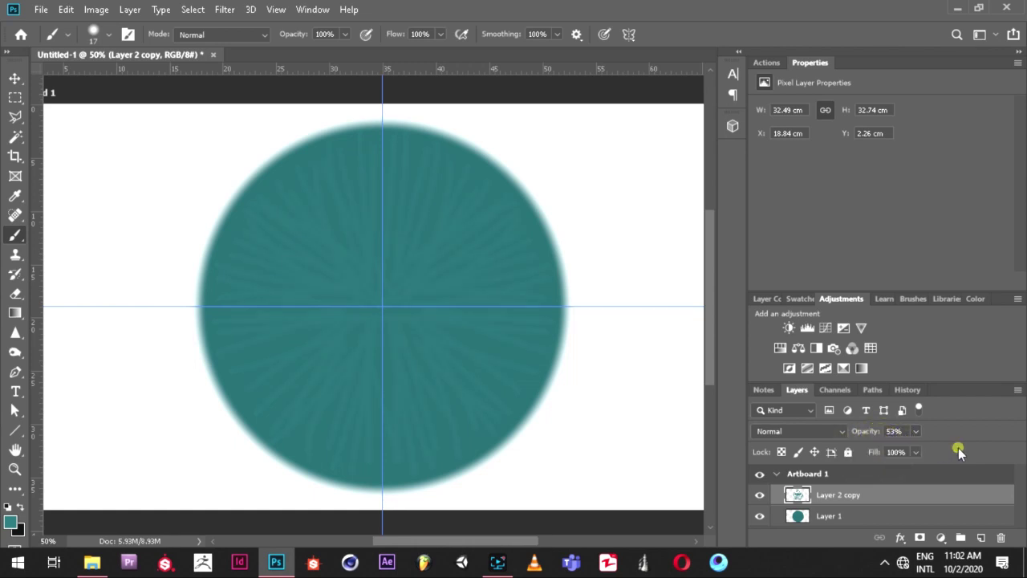
click(979, 534)
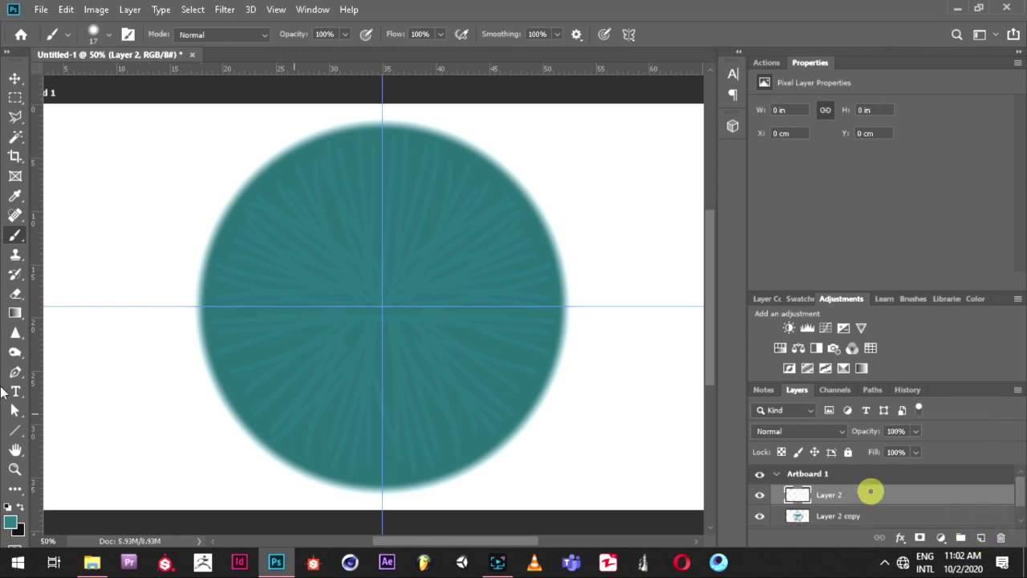
Set the brush to 10 px size and 40% painting opacity.
right_click(387, 231)
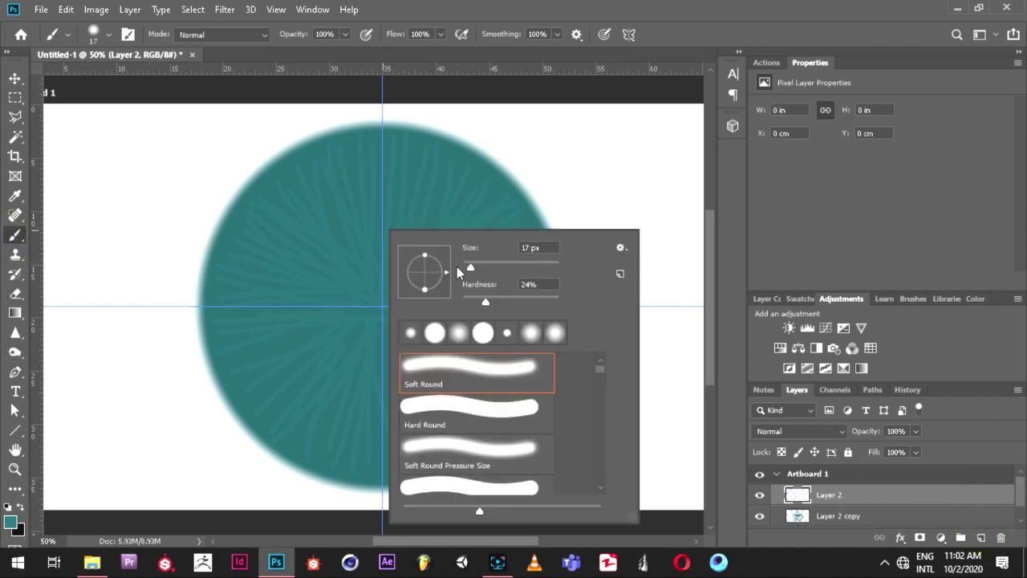
double_click(531, 250)
text(10)
key(Return)
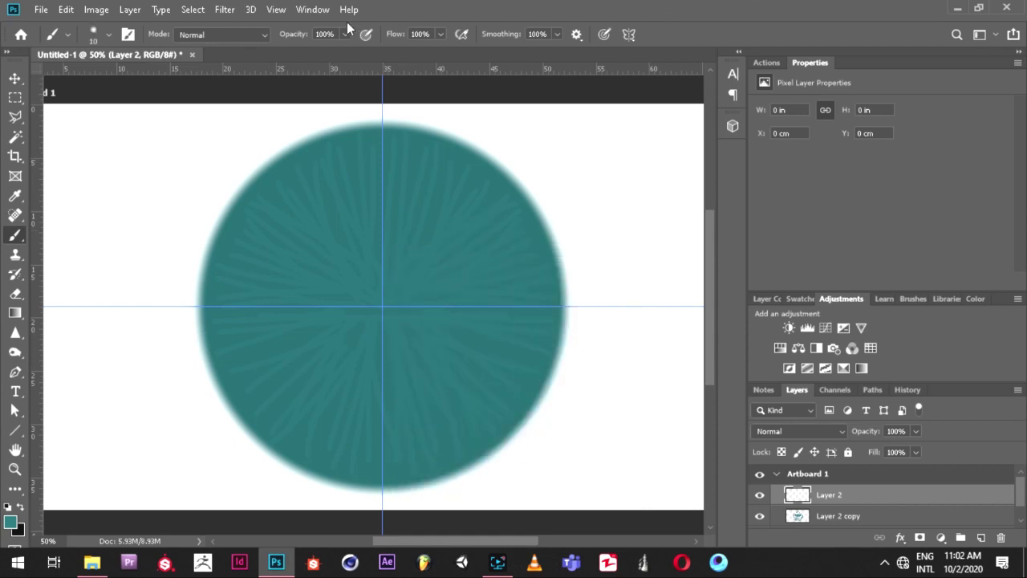
click(345, 34)
drag(347, 51, 306, 54)
Paint faint strokes across the disc's top and upper right, then hide Layer 2 copy.
shift+click(347, 153)
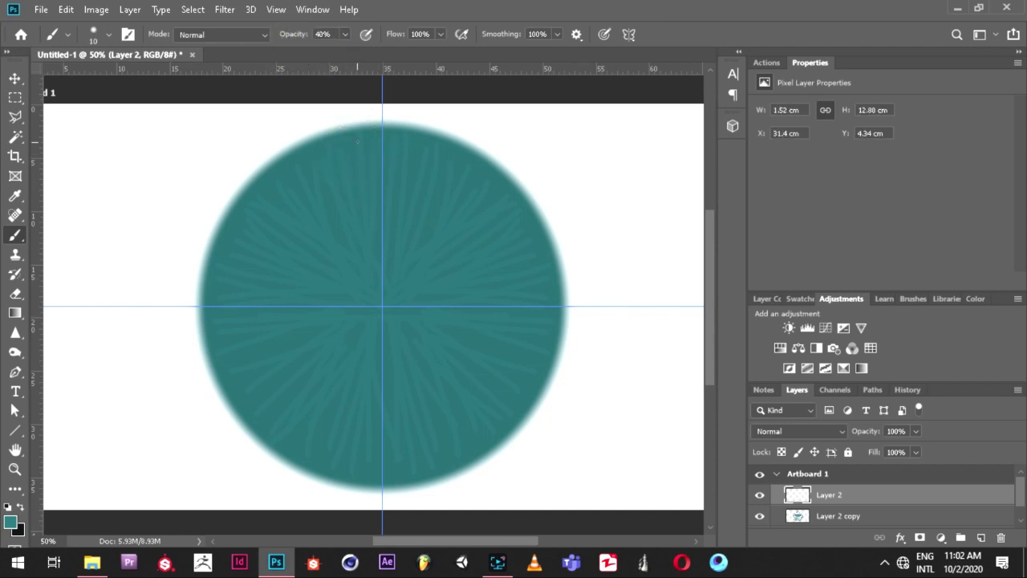
shift+click(383, 142)
shift+click(410, 147)
shift+click(459, 177)
shift+click(457, 164)
shift+click(491, 195)
shift+click(511, 214)
shift+click(530, 246)
shift+click(495, 197)
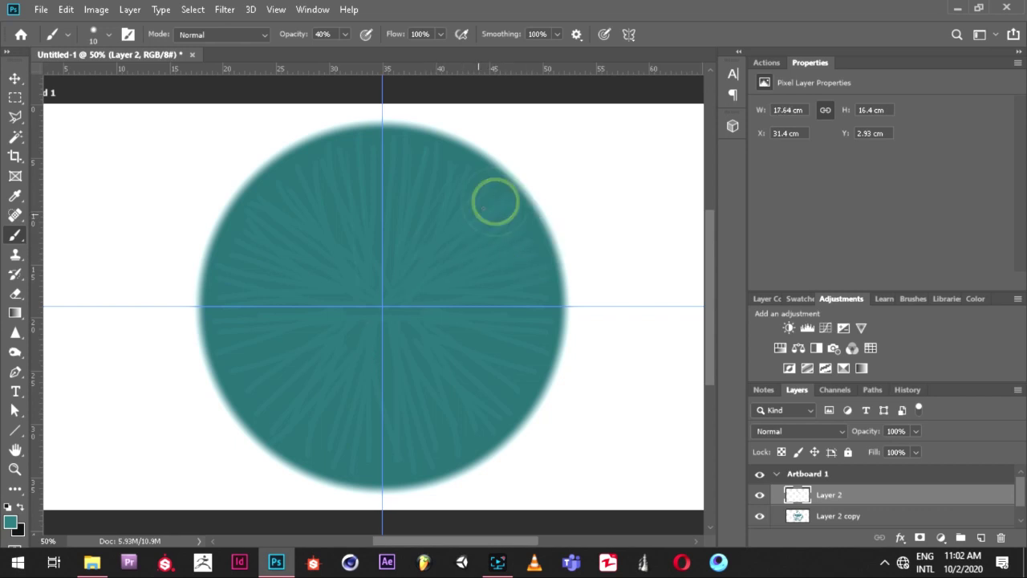
click(759, 516)
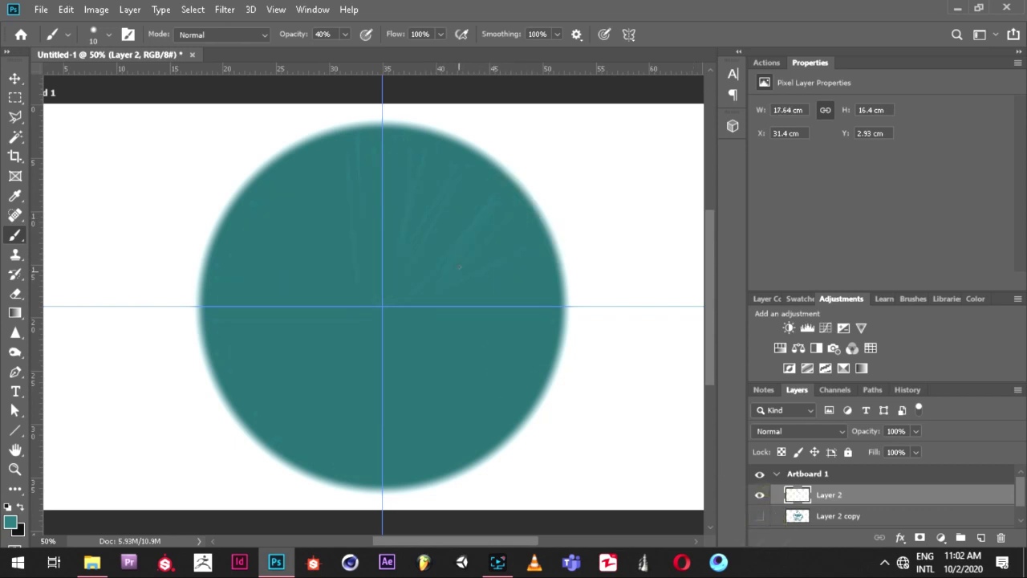
Paint faint 40% radial strokes along the top and upper right of the teal circle.
shift+click(485, 164)
shift+click(468, 160)
shift+click(436, 148)
shift+click(402, 138)
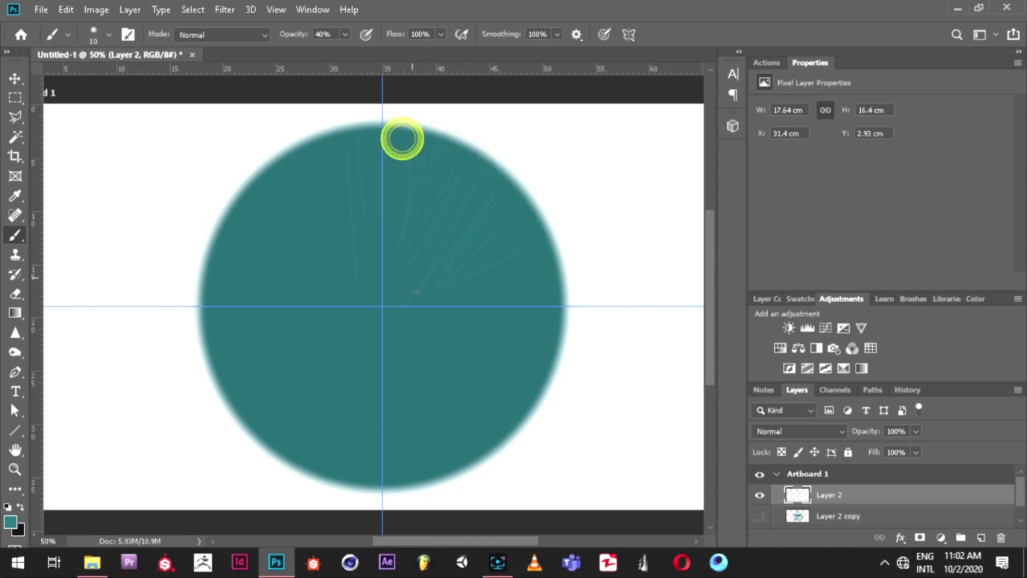
shift+click(391, 155)
shift+click(473, 180)
shift+click(503, 206)
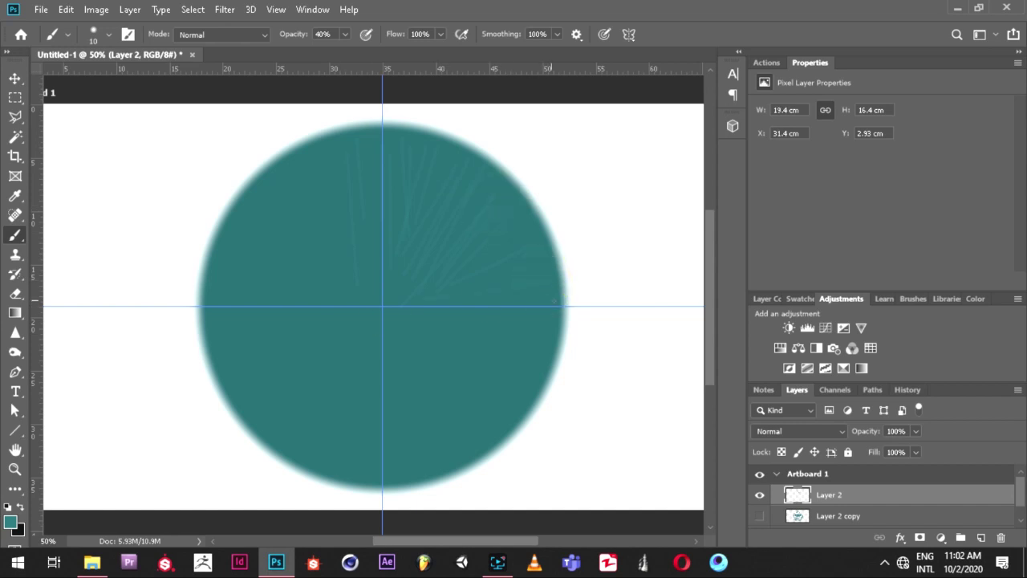
Add faint radial strokes down the circle's right edge and across the lower right.
shift+click(549, 294)
shift+click(547, 316)
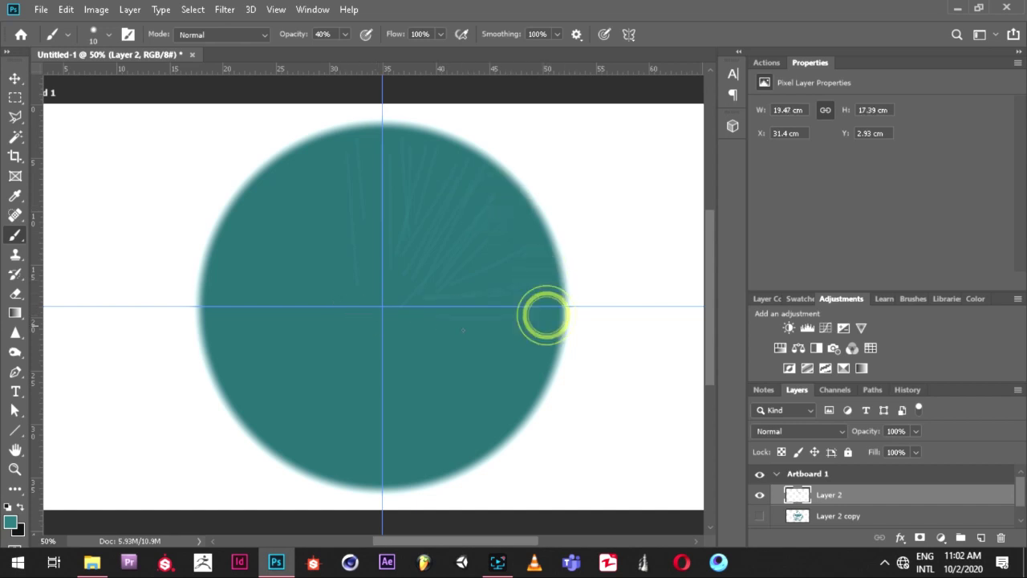
shift+click(555, 333)
shift+click(527, 353)
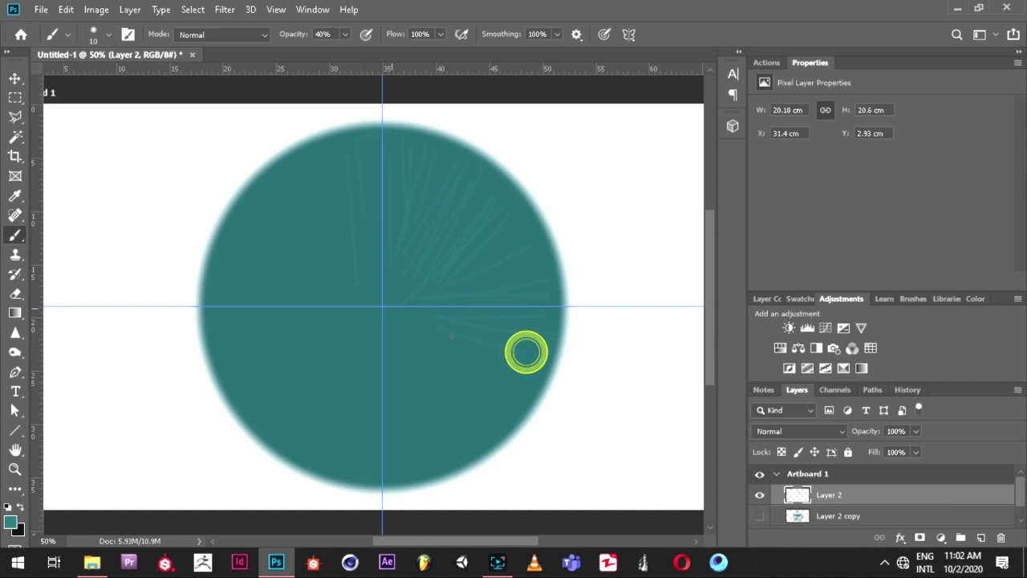
shift+click(529, 380)
shift+click(533, 351)
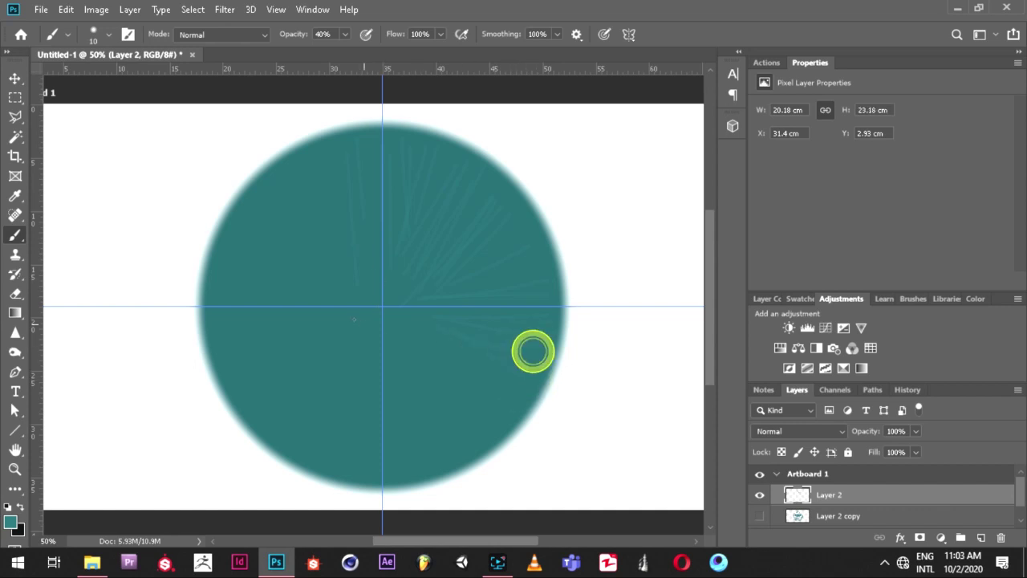
shift+click(542, 270)
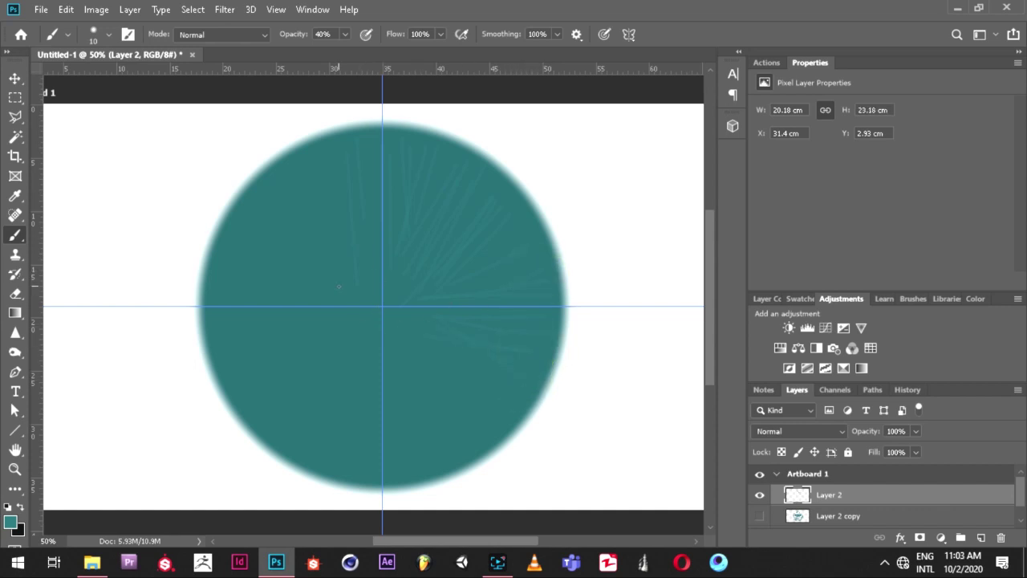
shift+click(526, 395)
shift+click(512, 399)
shift+click(505, 416)
shift+click(491, 426)
shift+click(496, 412)
shift+click(465, 441)
Fill in faint strokes right of the centre, at the right edge and toward the bottom.
click(395, 297)
click(413, 303)
click(422, 358)
click(447, 383)
click(434, 370)
click(419, 314)
click(442, 275)
click(447, 265)
click(535, 231)
click(540, 257)
click(407, 479)
click(451, 443)
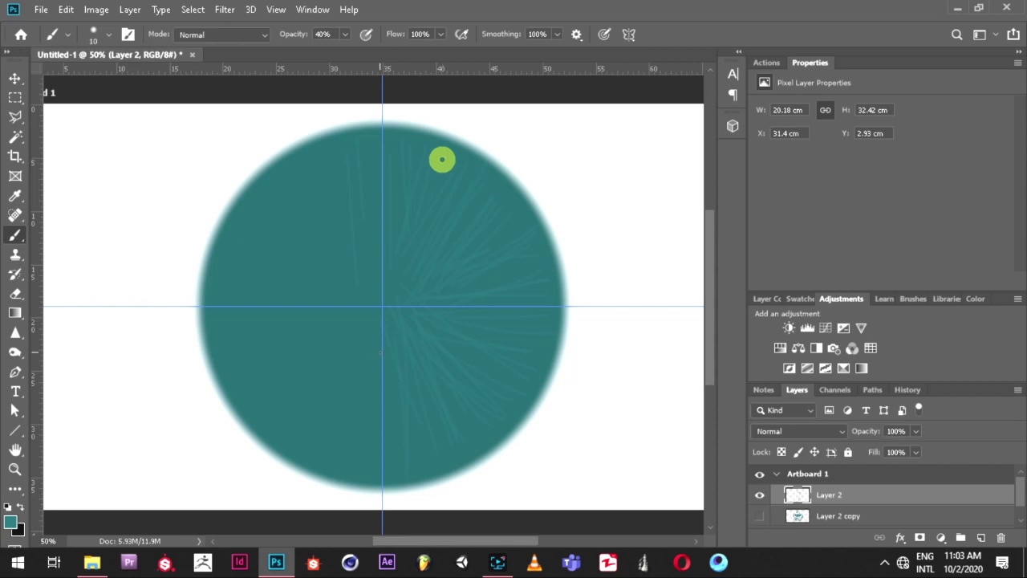
Make a second pass of faint strokes over the right half and near the bottom rim.
click(391, 146)
click(501, 200)
click(517, 212)
click(541, 280)
click(552, 323)
click(396, 464)
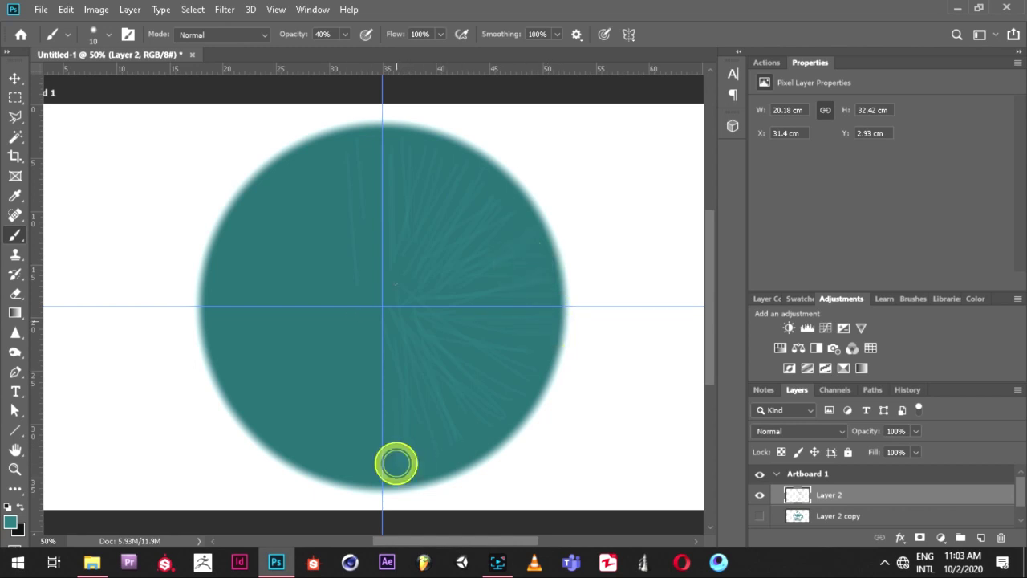
click(391, 467)
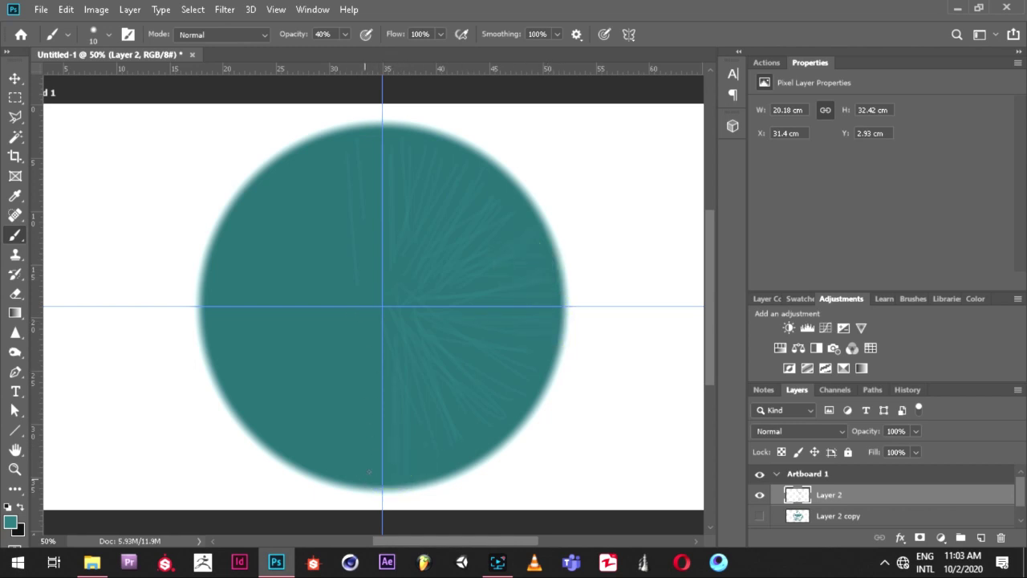
click(367, 472)
click(394, 469)
click(485, 435)
click(542, 321)
Duplicate the strokes layer, flip it horizontally and move it onto the circle's left half.
key(ctrl+j)
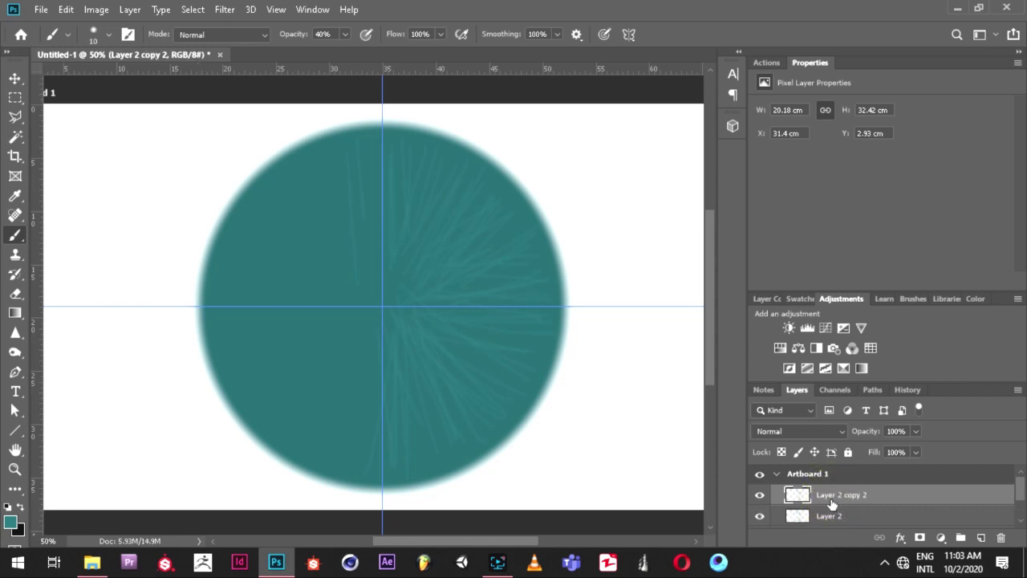
key(ctrl+t)
right_click(475, 268)
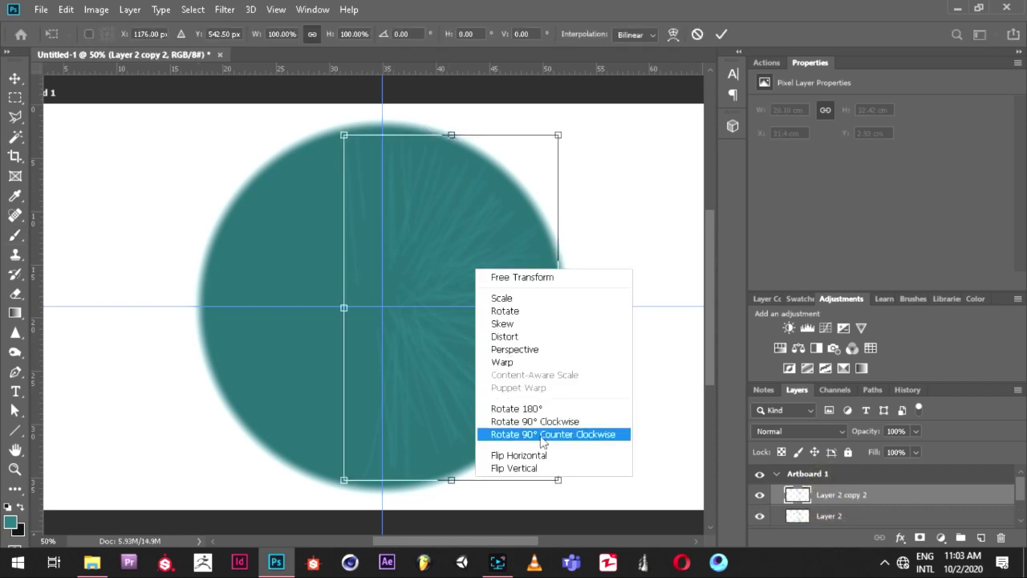
click(536, 447)
drag(474, 305, 330, 301)
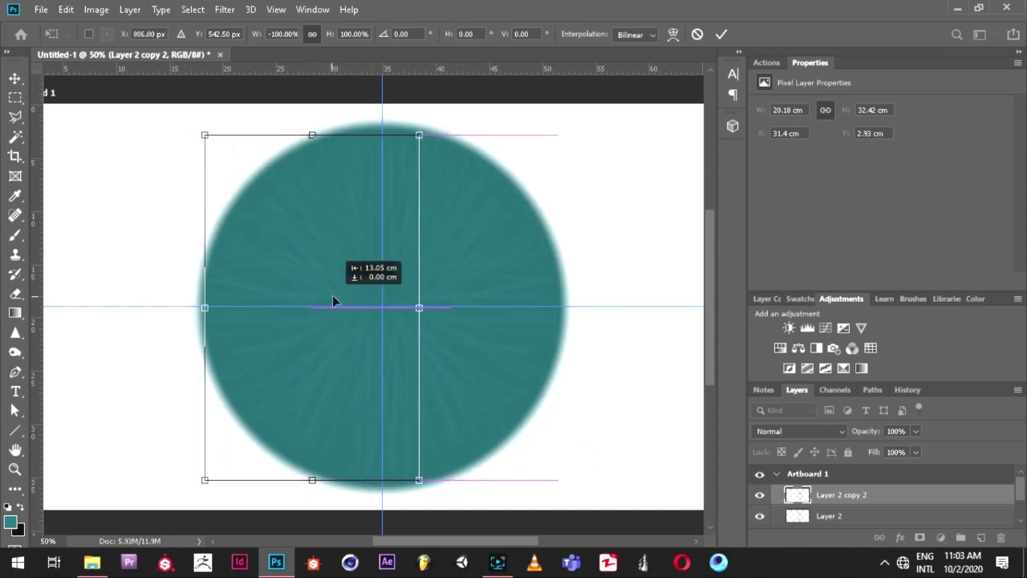
drag(329, 301, 334, 300)
click(721, 36)
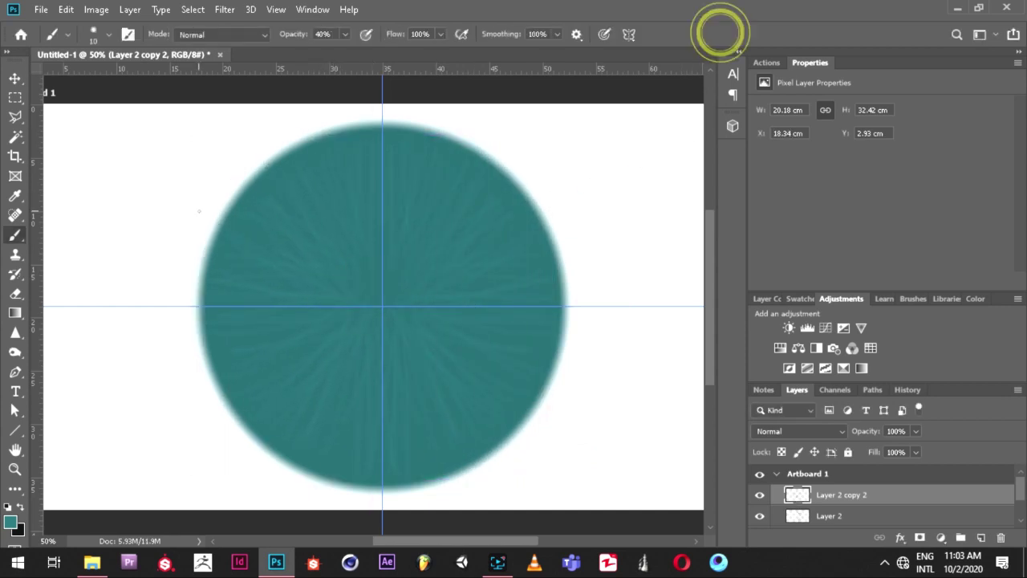
Merge the flipped copy with Layer 2 into one strokes layer and check it.
shift+click(834, 515)
right_click(826, 515)
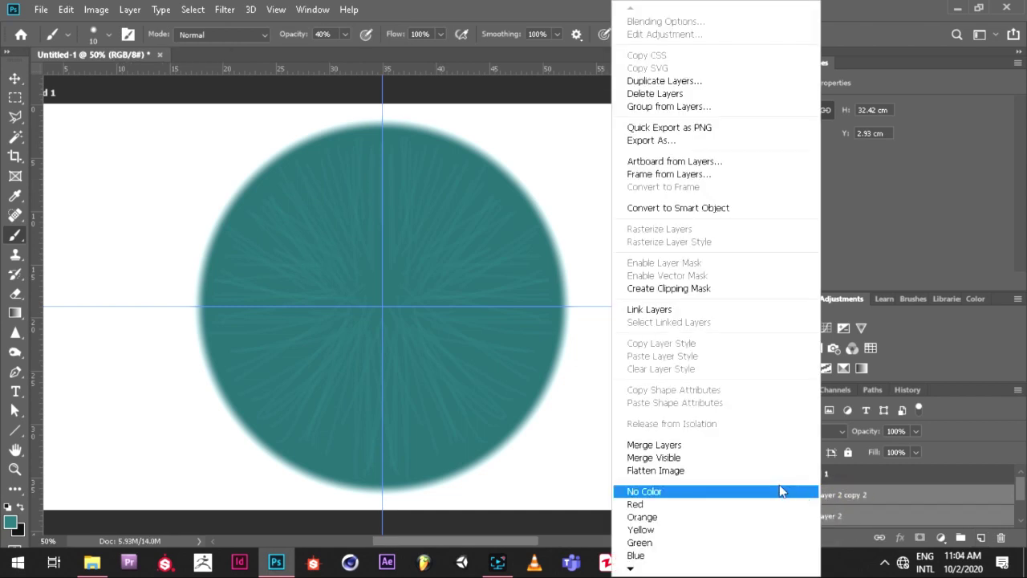
click(717, 444)
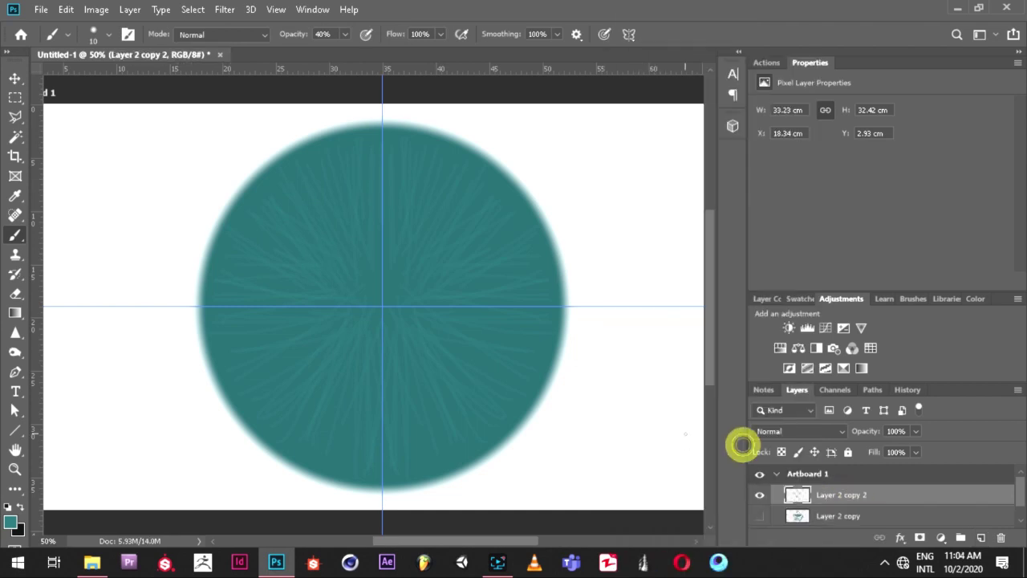
click(760, 495)
click(760, 495)
Lower Layer 2 copy's opacity to 13%, then select Layer 2 copy 2.
click(789, 520)
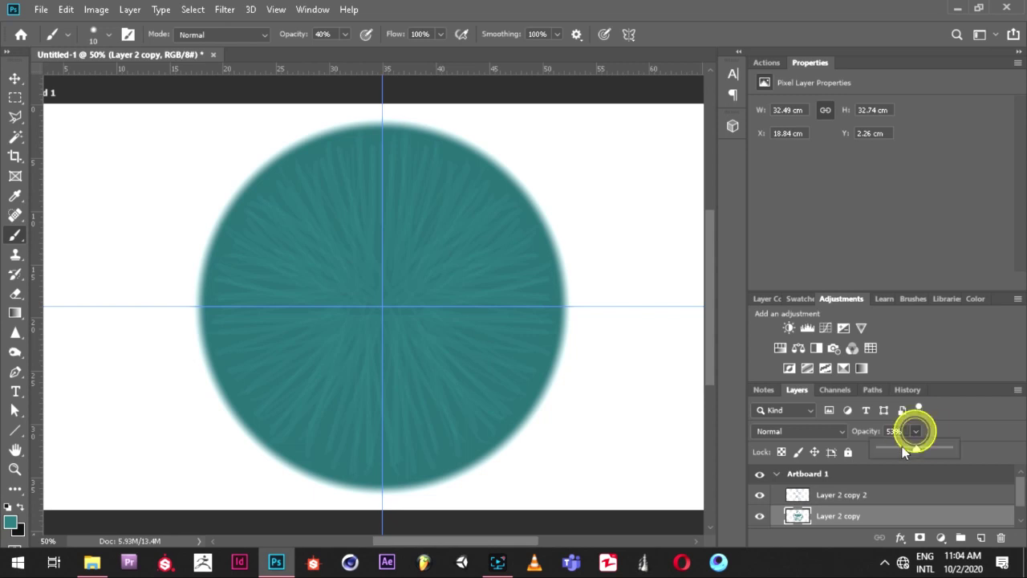
drag(902, 446, 867, 459)
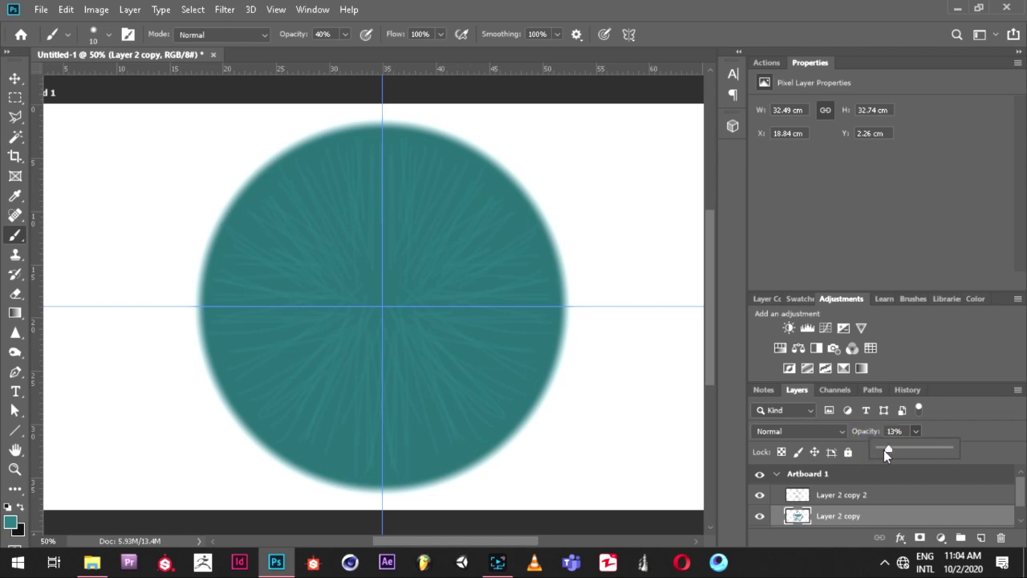
click(824, 521)
click(815, 495)
scroll(815, 513, down, 1)
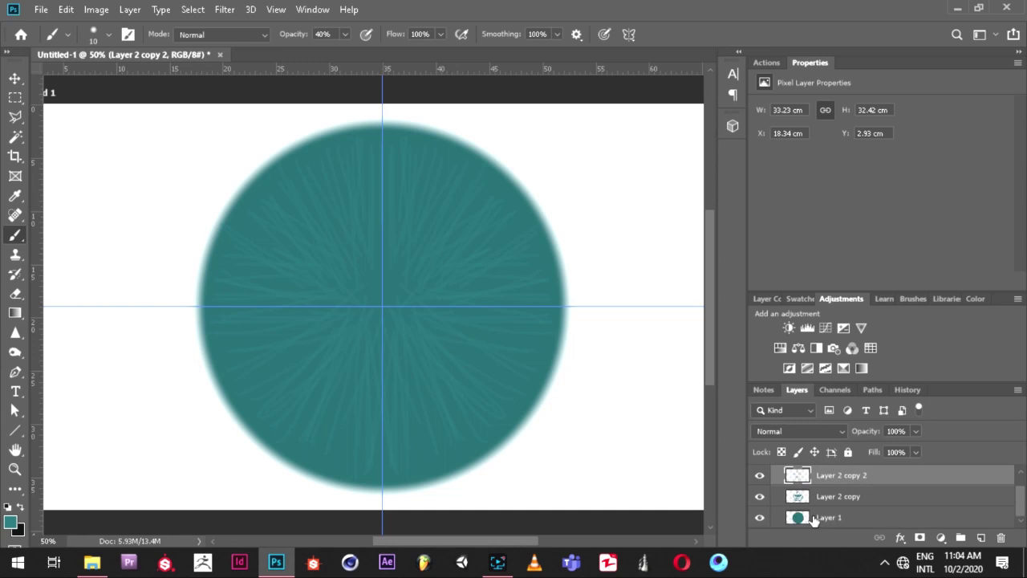
Select Layer 1, switch to the Burn tool and try a first darkening stroke, undoing the overly strong one.
click(817, 517)
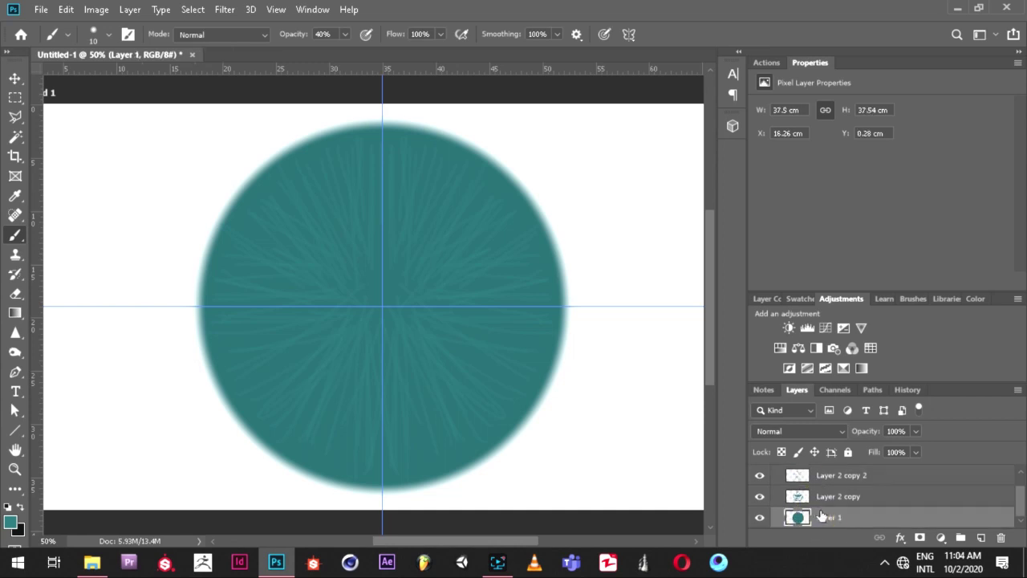
click(14, 351)
click(869, 514)
right_click(418, 267)
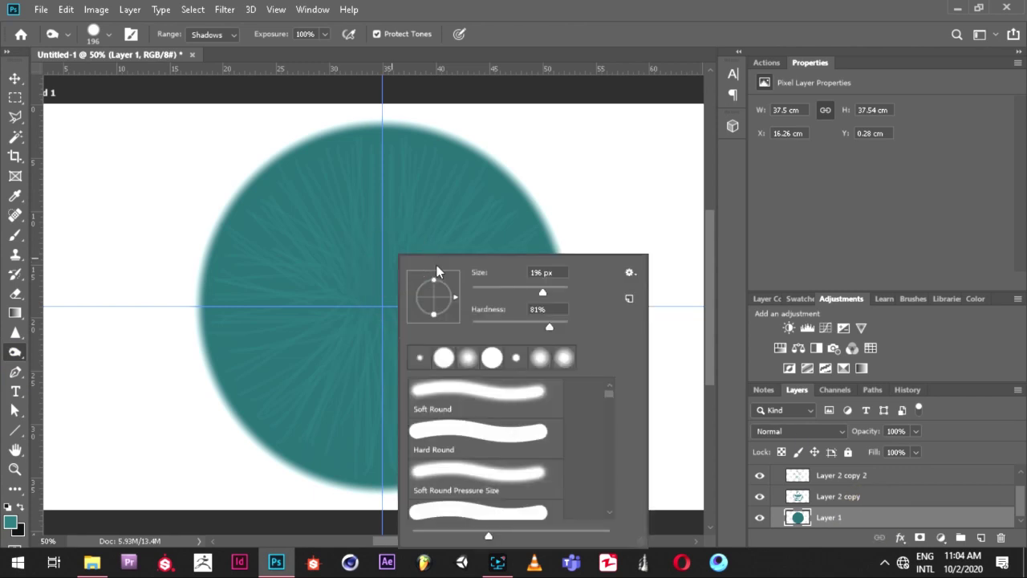
key(Return)
mouse_move(379, 150)
mouse_down()
mouse_move(238, 231)
mouse_move(291, 275)
mouse_move(348, 222)
mouse_move(409, 387)
mouse_move(510, 380)
mouse_move(471, 500)
mouse_move(321, 488)
mouse_move(309, 462)
mouse_up()
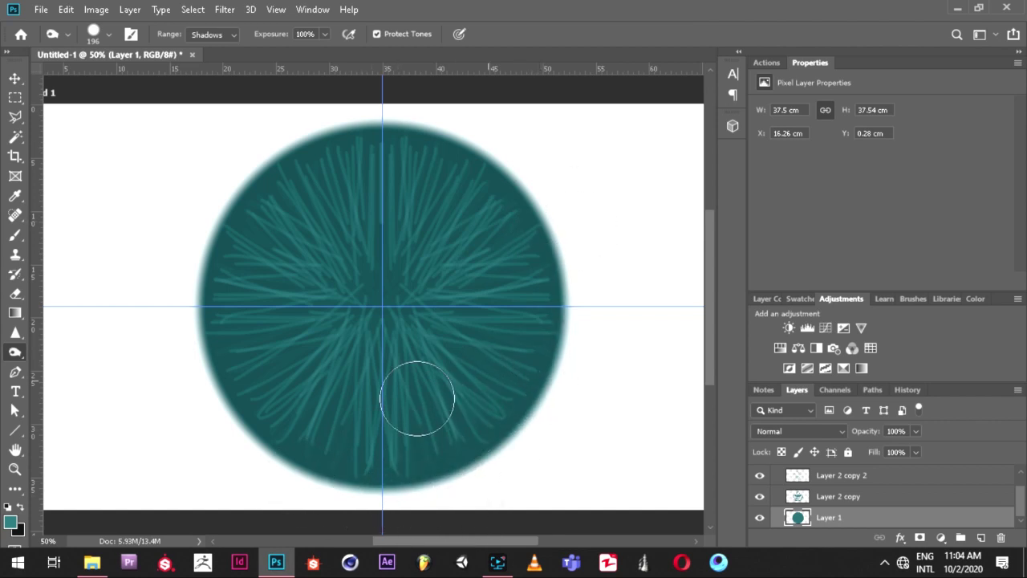
drag(429, 390, 449, 272)
key(ctrl+z)
Burn the left, right and lower parts of the circle at 30% exposure.
click(324, 35)
drag(326, 50, 278, 48)
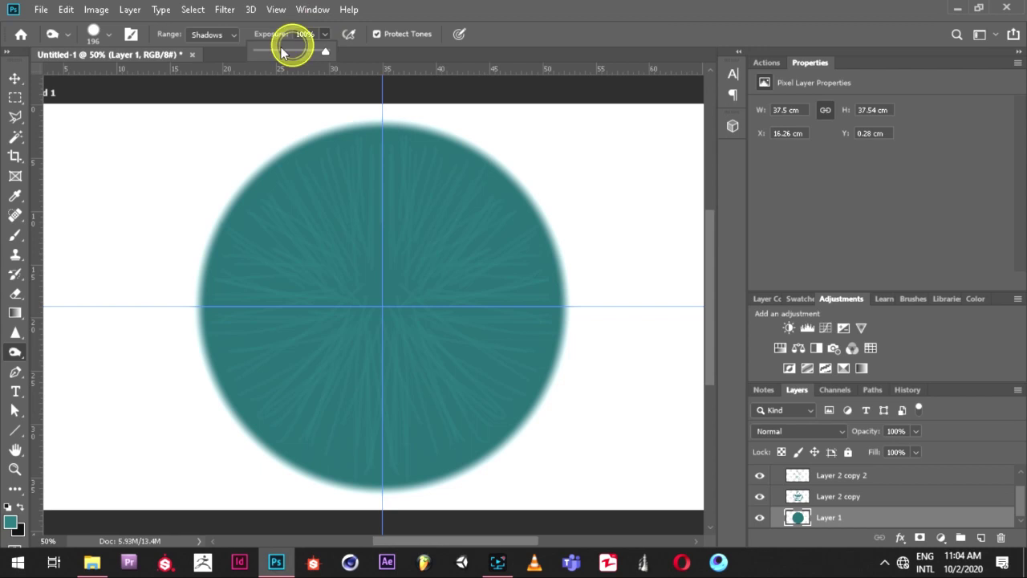
mouse_move(417, 121)
mouse_down()
mouse_move(341, 181)
mouse_move(390, 115)
mouse_move(211, 314)
mouse_move(446, 153)
mouse_move(355, 412)
mouse_move(436, 230)
mouse_move(401, 275)
mouse_move(393, 458)
mouse_move(492, 270)
mouse_move(585, 280)
mouse_move(425, 462)
mouse_move(369, 241)
mouse_move(378, 103)
mouse_move(229, 466)
mouse_move(500, 131)
mouse_move(545, 313)
mouse_move(348, 553)
mouse_move(481, 450)
mouse_move(387, 447)
mouse_move(601, 270)
mouse_move(369, 306)
mouse_move(202, 266)
mouse_move(219, 391)
mouse_move(202, 362)
mouse_move(230, 374)
mouse_move(184, 437)
mouse_up()
key(ctrl+z)
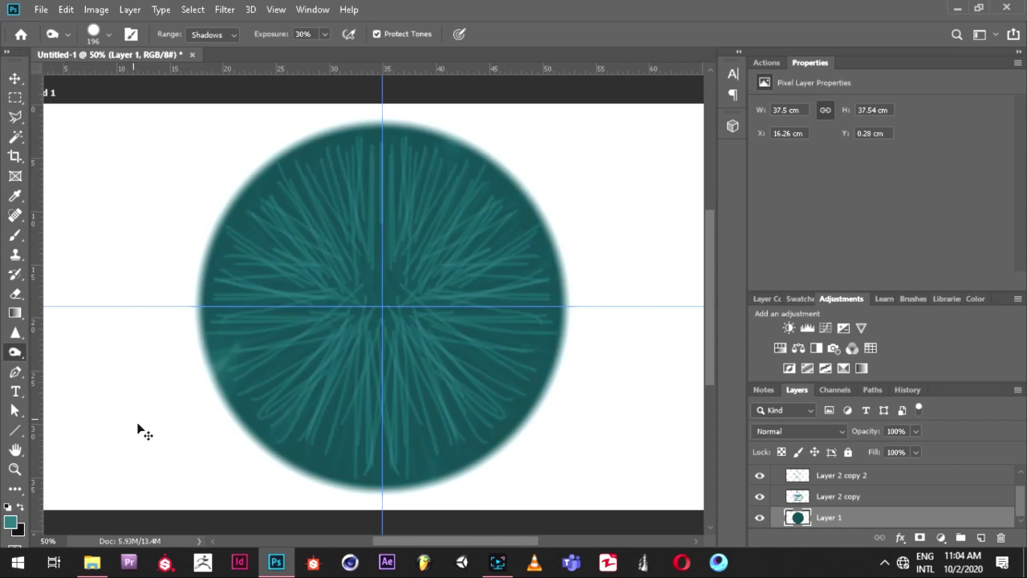
key(ctrl+z)
mouse_move(213, 366)
mouse_down()
mouse_move(248, 222)
mouse_move(259, 69)
mouse_move(332, 263)
mouse_move(420, 356)
mouse_move(374, 509)
mouse_up()
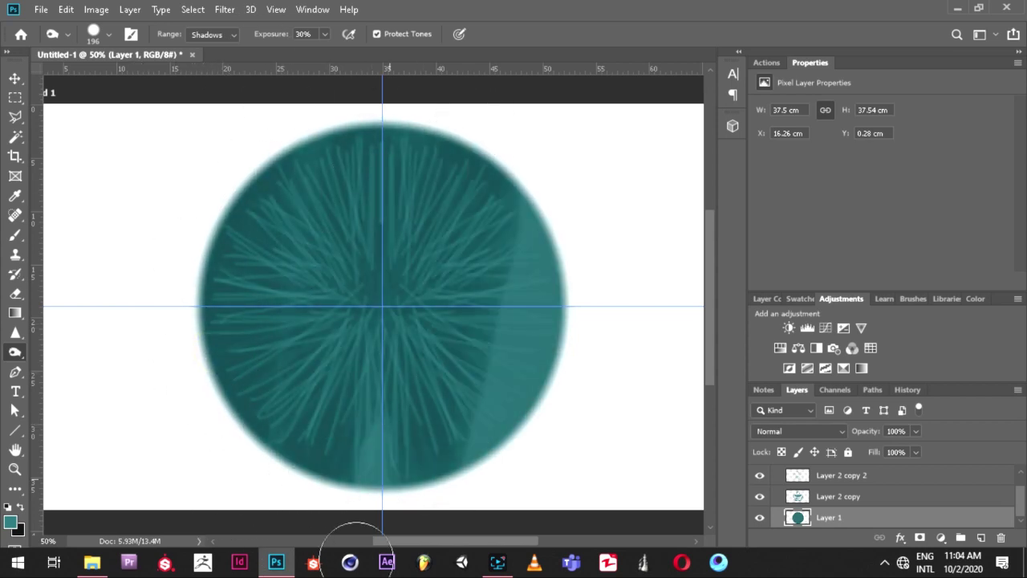
mouse_move(470, 306)
mouse_down()
mouse_move(569, 218)
mouse_move(522, 195)
mouse_up()
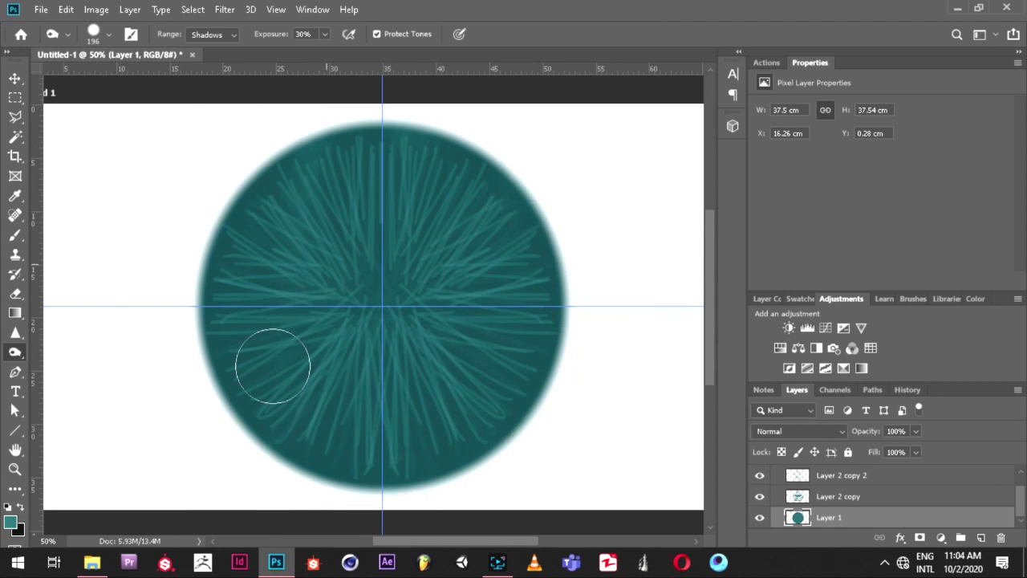
mouse_move(493, 362)
mouse_down()
mouse_move(521, 292)
mouse_move(528, 132)
mouse_move(452, 185)
mouse_move(372, 201)
mouse_move(442, 62)
mouse_move(406, 152)
mouse_up()
mouse_move(363, 420)
mouse_down()
mouse_move(310, 344)
mouse_move(248, 355)
mouse_move(218, 236)
mouse_move(374, 89)
mouse_move(345, 132)
mouse_up()
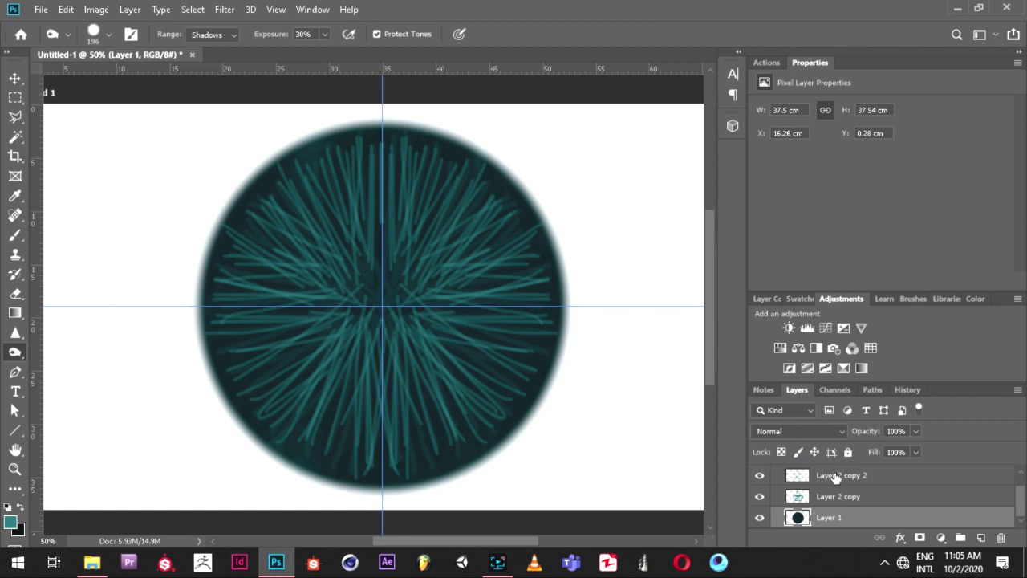
click(824, 496)
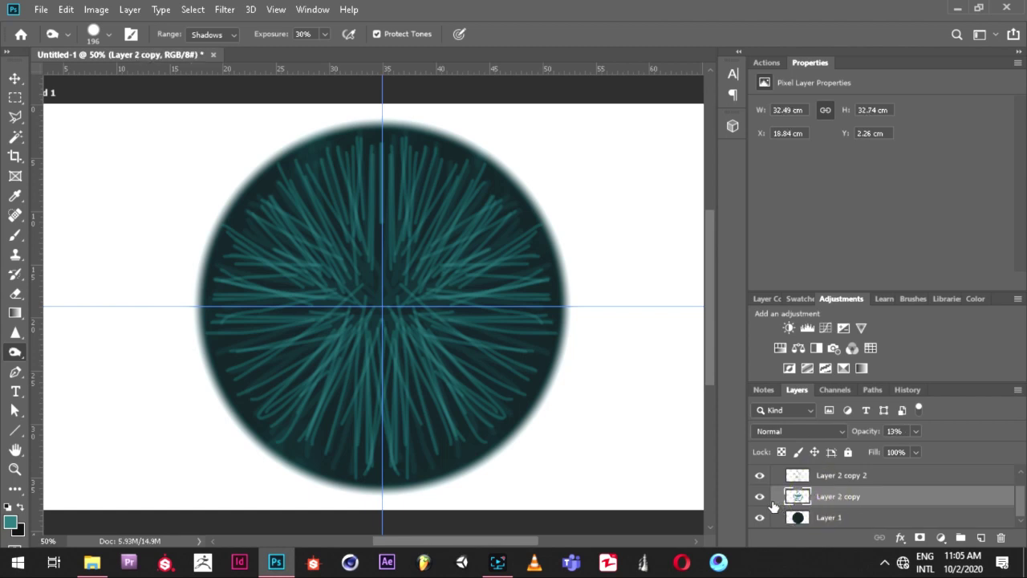
Raise Layer 2 copy's opacity to 54%.
click(916, 431)
click(925, 448)
drag(925, 447, 939, 452)
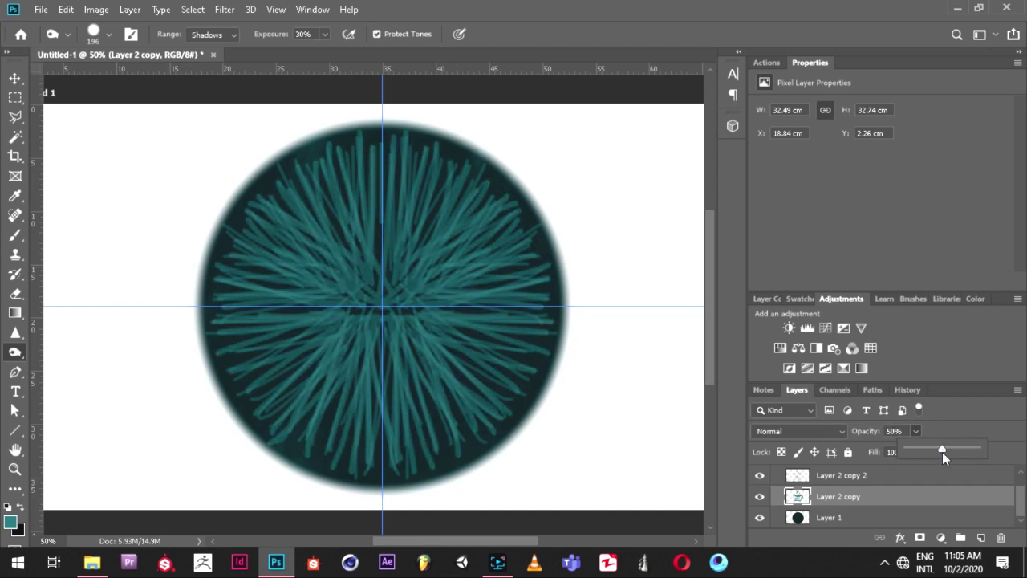
click(888, 481)
Raise Layer 2 copy 2's opacity to about 80% and add a new empty layer above Layer 1.
click(916, 431)
mouse_move(912, 447)
mouse_down()
mouse_move(881, 452)
mouse_move(905, 451)
mouse_up()
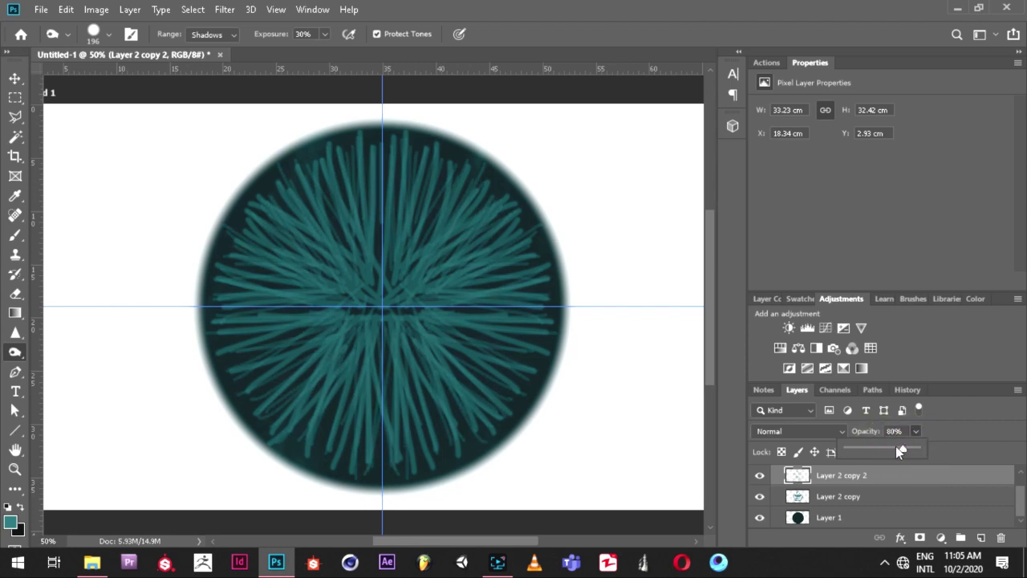
click(937, 486)
click(838, 520)
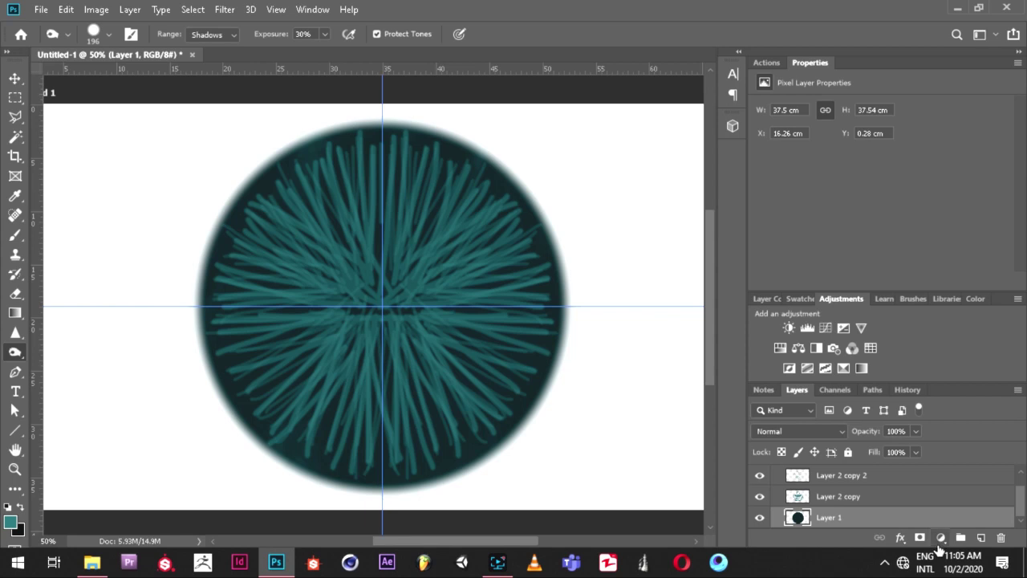
click(982, 538)
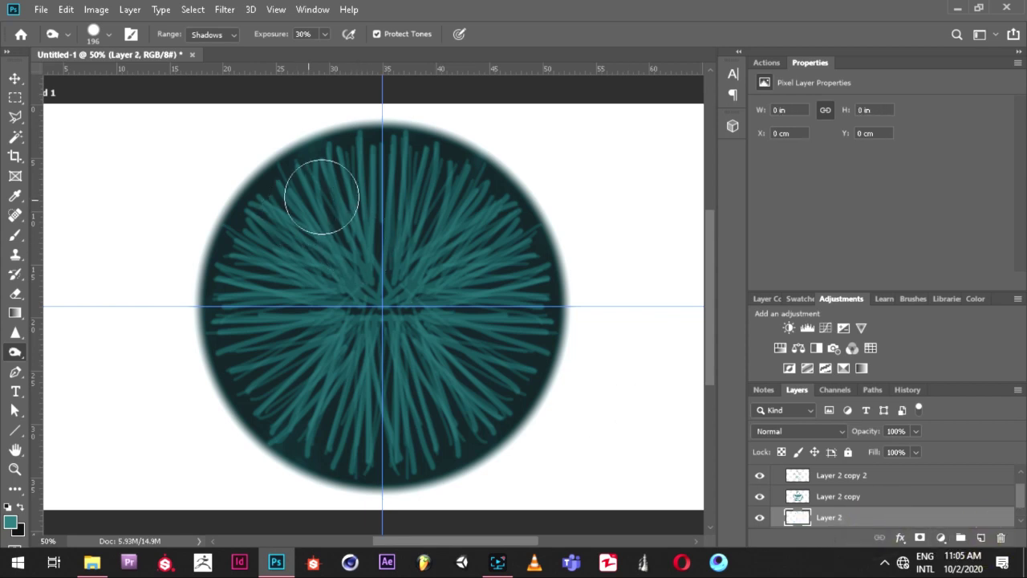
Shrink the brush and soften its hardness to 17%.
right_click(332, 237)
mouse_move(466, 284)
mouse_down()
mouse_move(451, 273)
mouse_move(476, 274)
mouse_up()
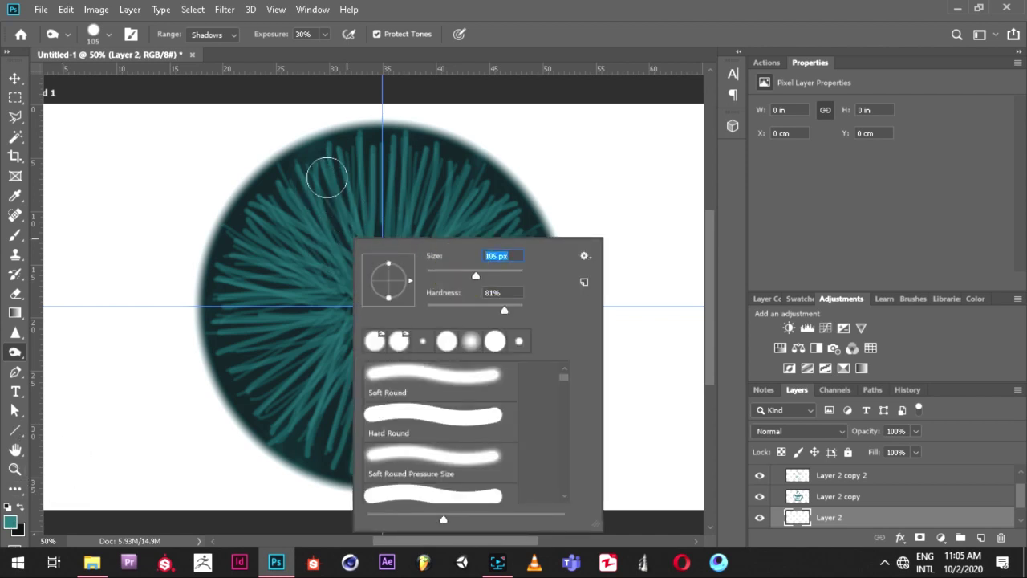
drag(504, 311, 446, 312)
click(651, 5)
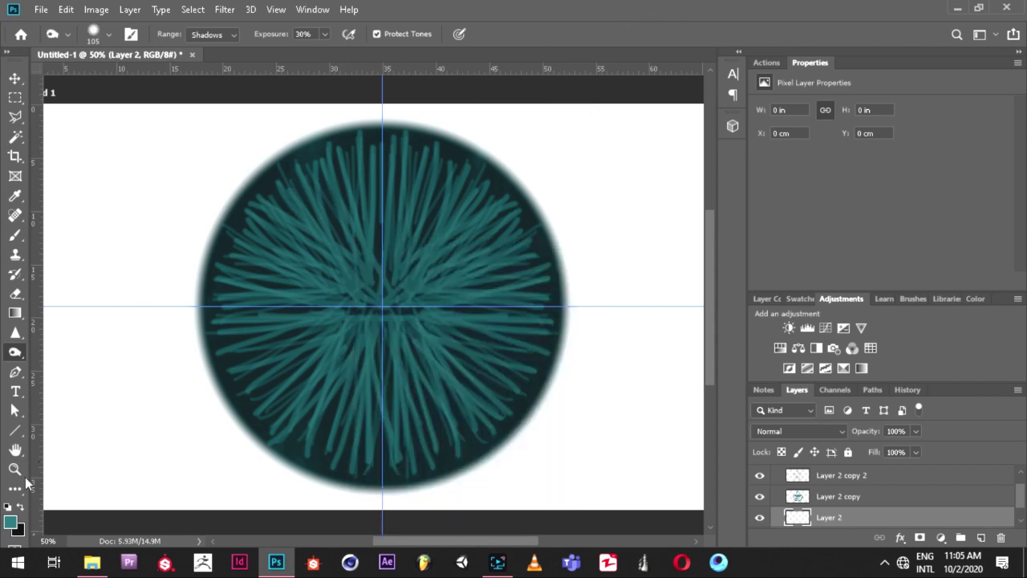
Set the foreground colour to a very dark teal, #032326, sampled from the circle's edge.
click(10, 523)
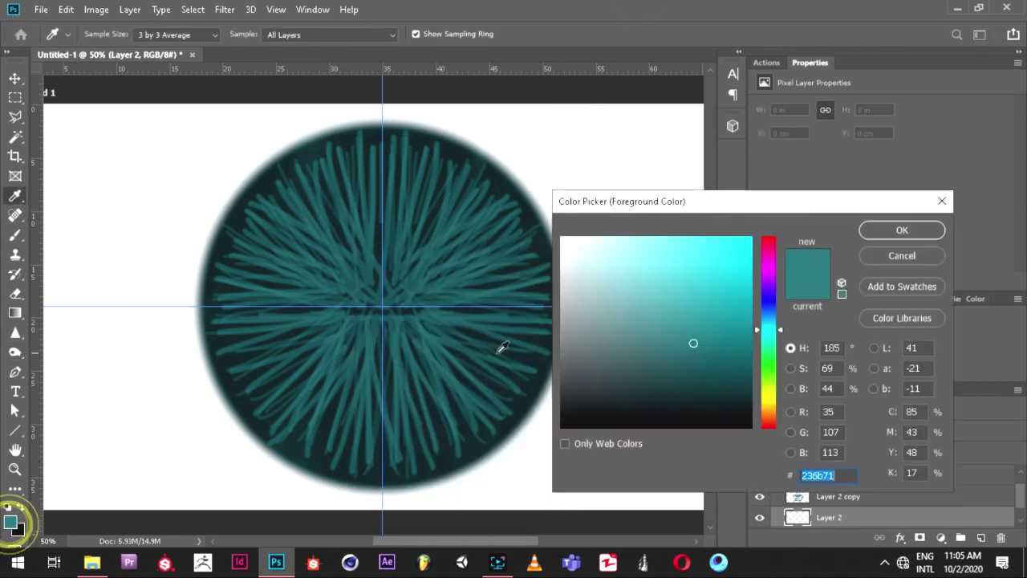
click(684, 360)
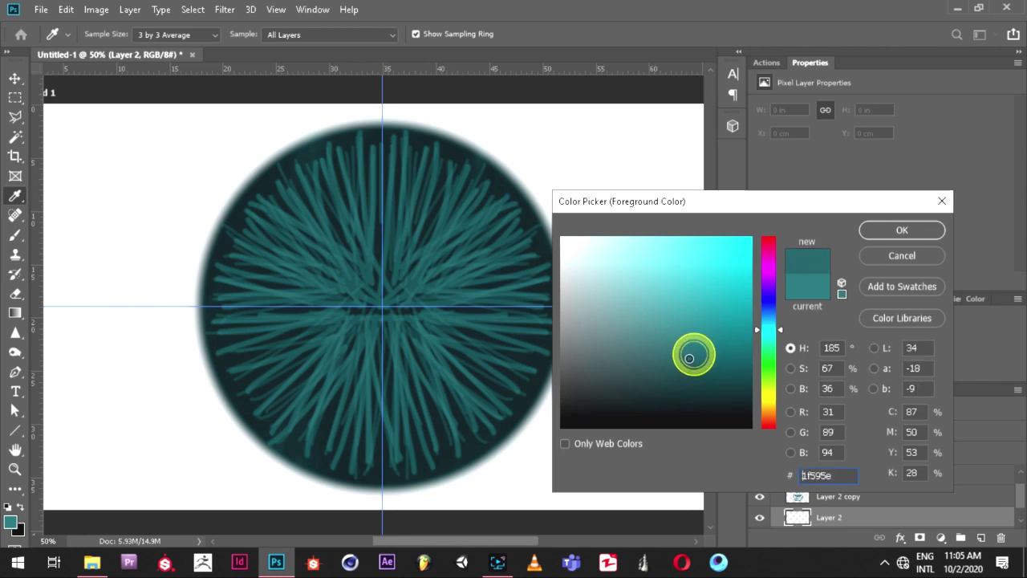
click(269, 170)
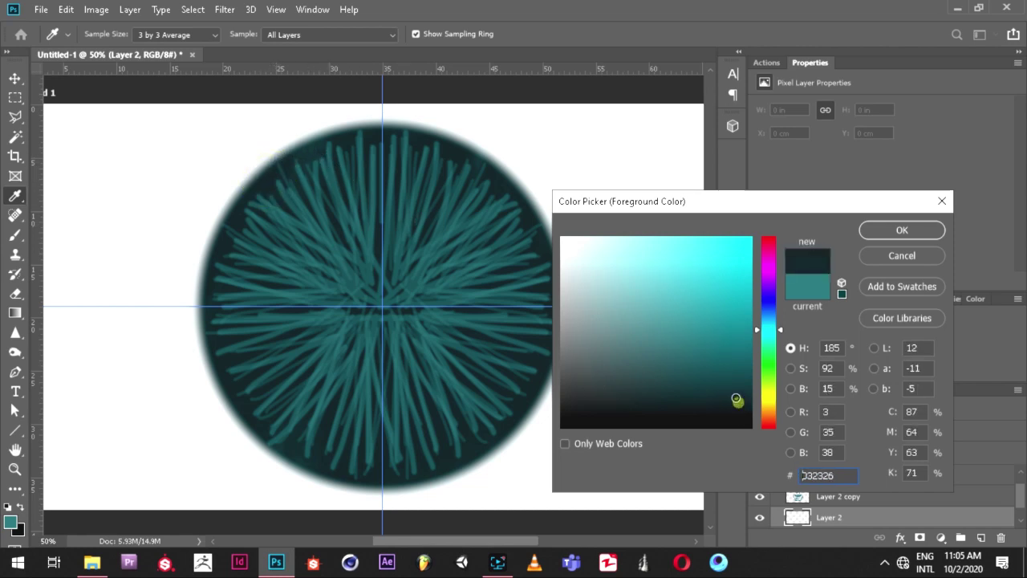
click(891, 232)
Burn the strand ends along the circle's top edge darker.
key(o)
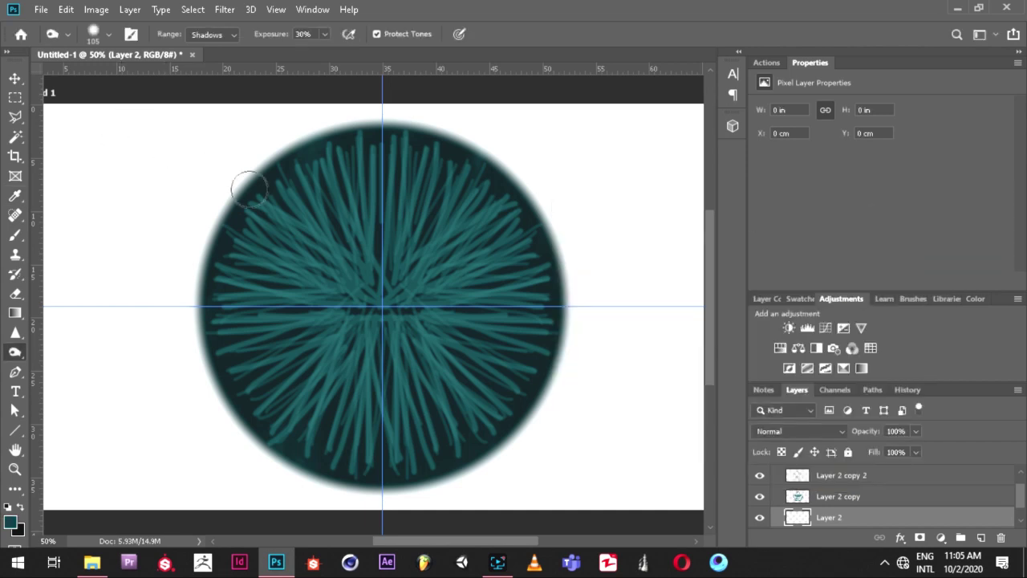
mouse_move(303, 167)
mouse_down()
mouse_move(355, 138)
mouse_move(454, 165)
mouse_up()
click(14, 255)
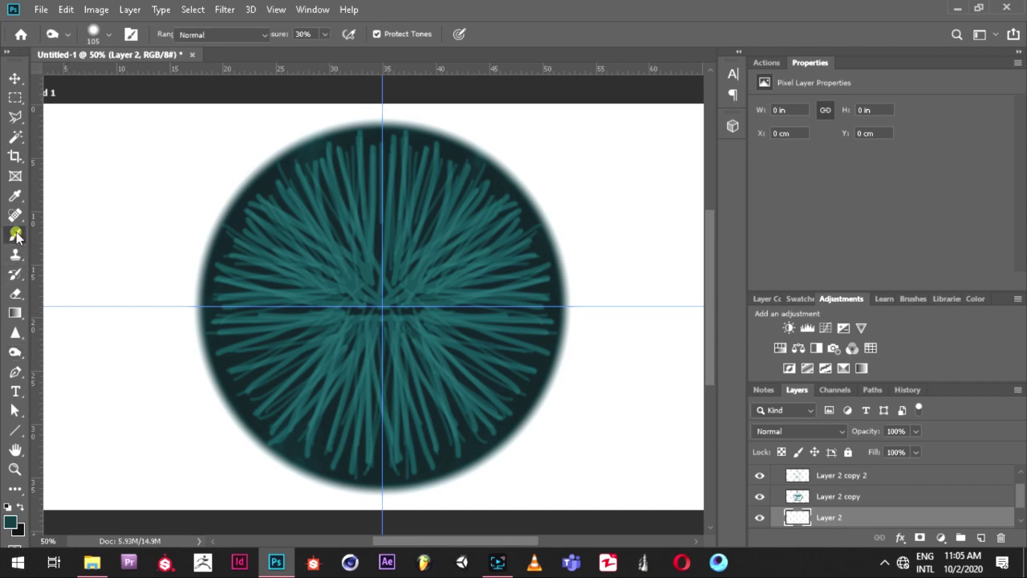
Set the Brush tool to a Soft Round tip at 196 px.
click(14, 234)
right_click(361, 249)
drag(471, 283, 506, 288)
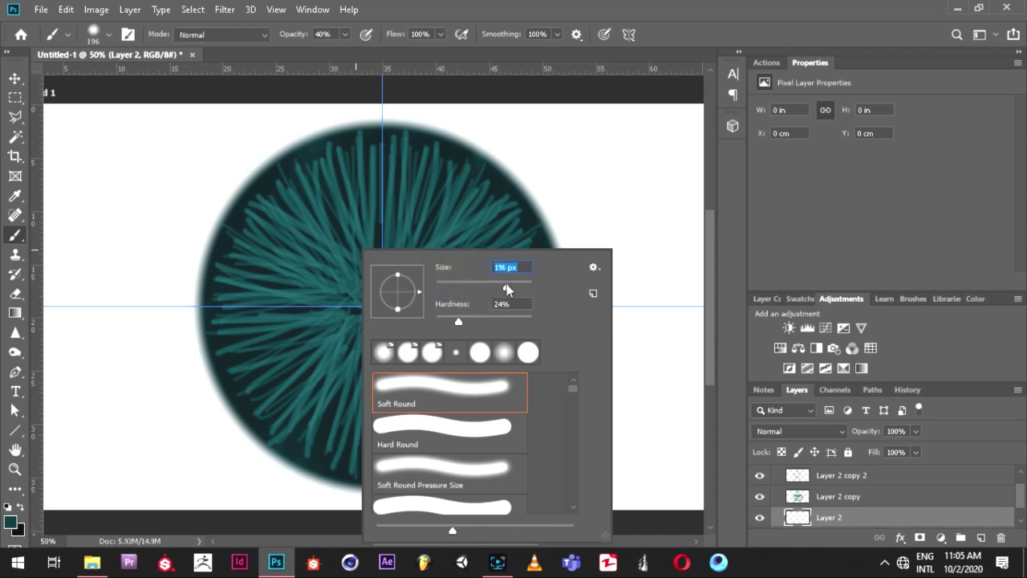
click(574, 7)
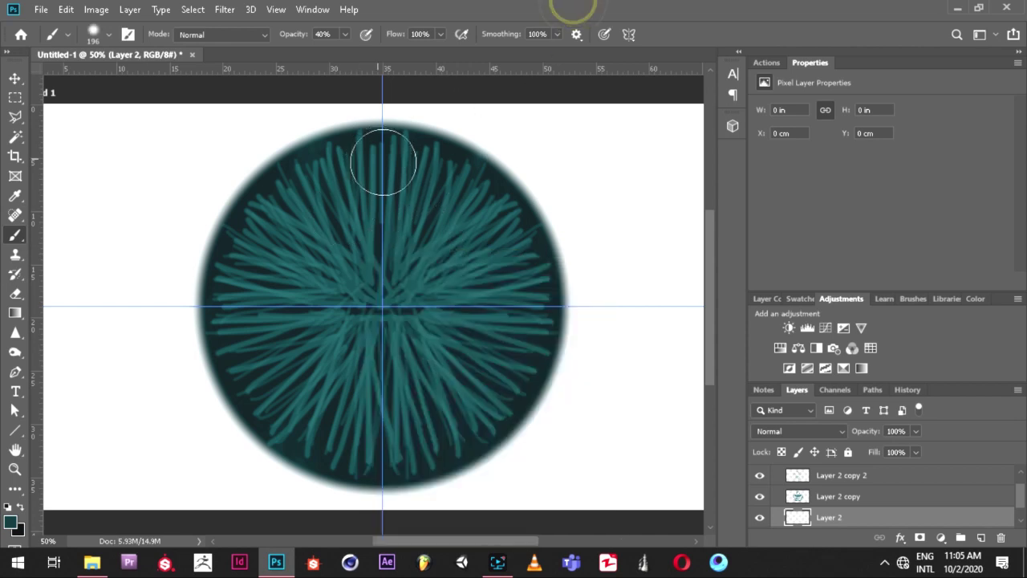
Paint dark teal strands from the top, right and left rim toward the centre, undoing a stray stroke.
click(361, 158)
drag(413, 158, 402, 275)
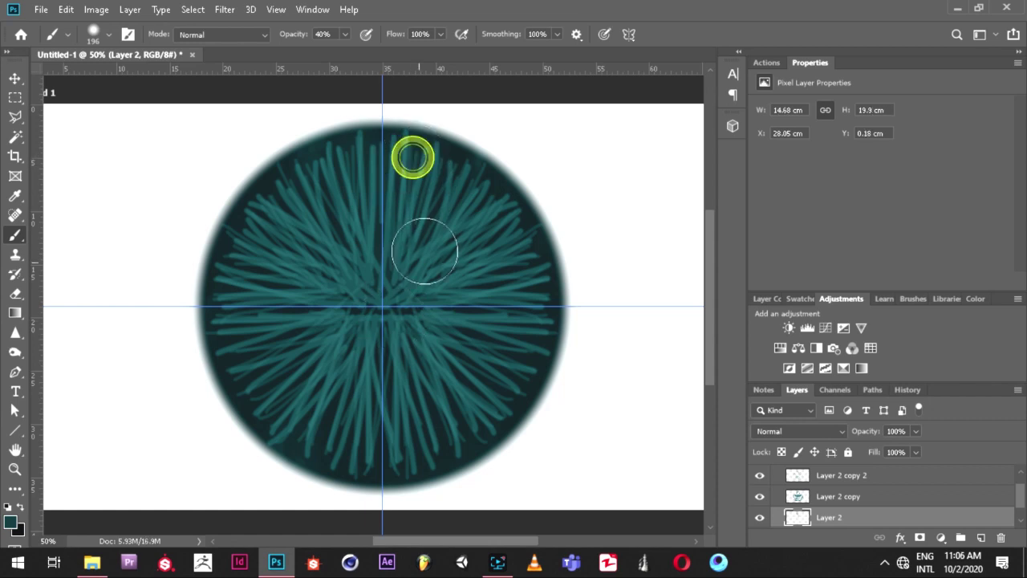
drag(451, 164, 434, 238)
mouse_move(470, 188)
mouse_down()
mouse_move(492, 229)
mouse_move(522, 249)
mouse_move(470, 298)
mouse_move(458, 328)
mouse_up()
click(537, 335)
drag(356, 177, 298, 271)
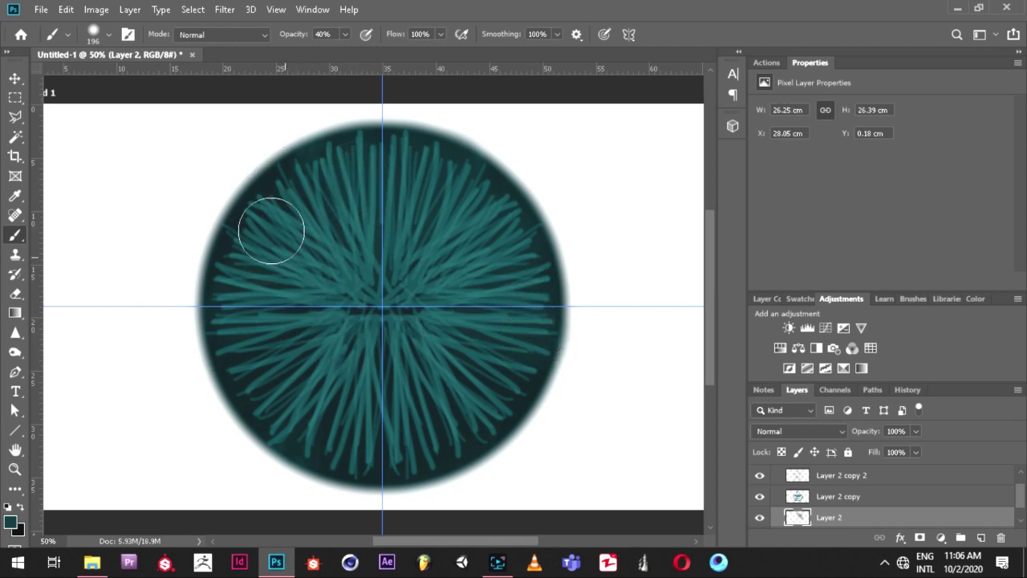
mouse_move(245, 310)
mouse_down()
mouse_move(276, 240)
mouse_move(367, 252)
mouse_up()
mouse_move(363, 190)
mouse_down()
mouse_move(320, 430)
mouse_move(367, 471)
mouse_move(435, 458)
mouse_move(466, 429)
mouse_move(540, 389)
mouse_move(436, 328)
mouse_up()
key(ctrl+z)
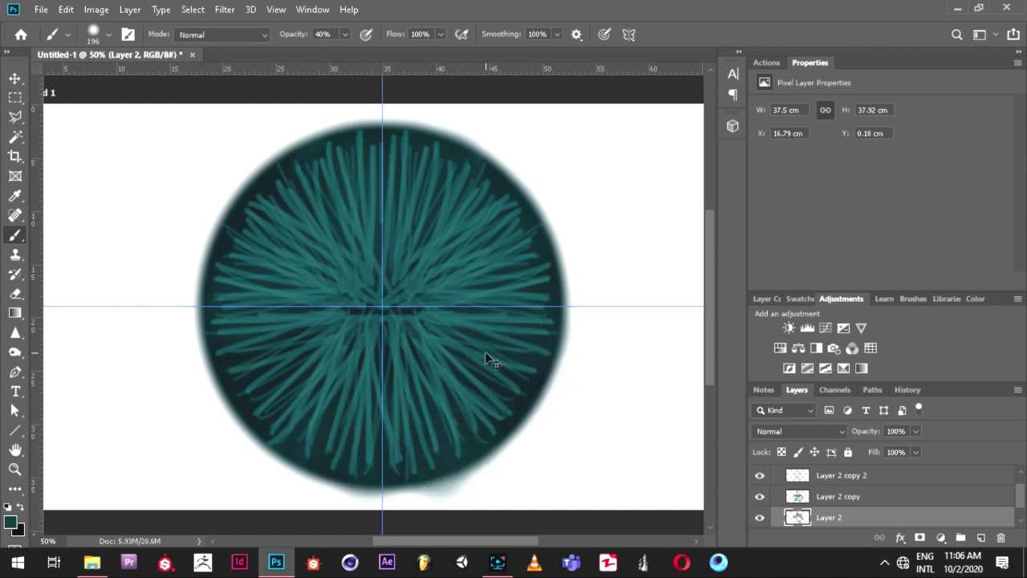
Add strands along the lower rim and top edge, then hide the Layer 2 copy strokes.
drag(418, 400, 523, 339)
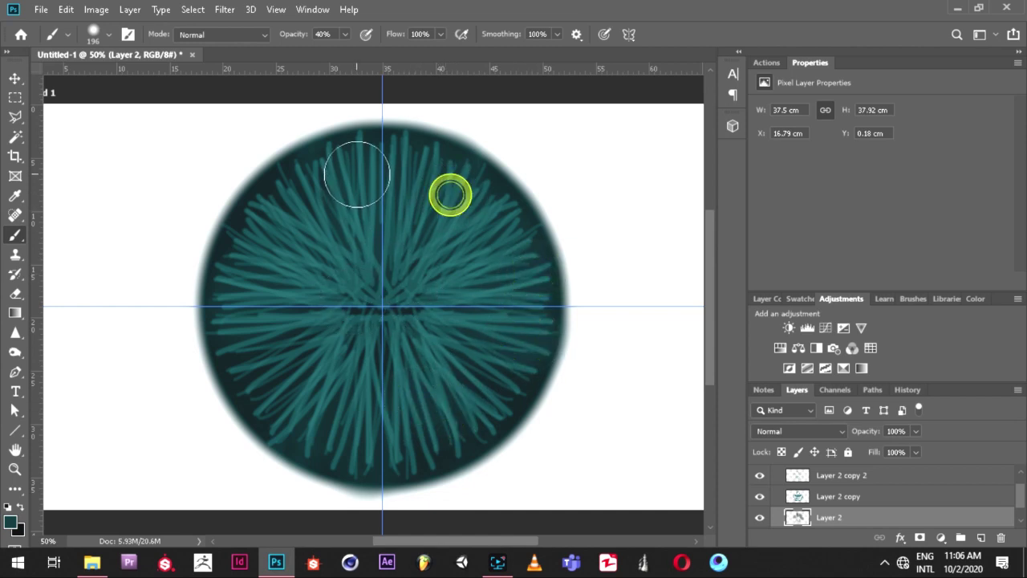
drag(320, 225, 283, 159)
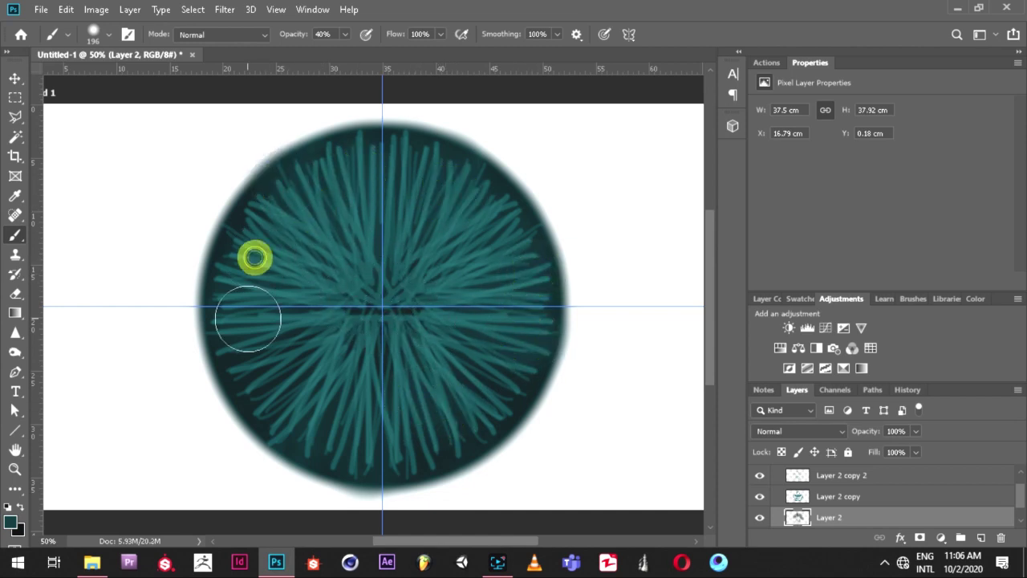
mouse_move(236, 367)
mouse_down()
mouse_move(270, 409)
mouse_move(411, 412)
mouse_up()
click(360, 451)
click(443, 439)
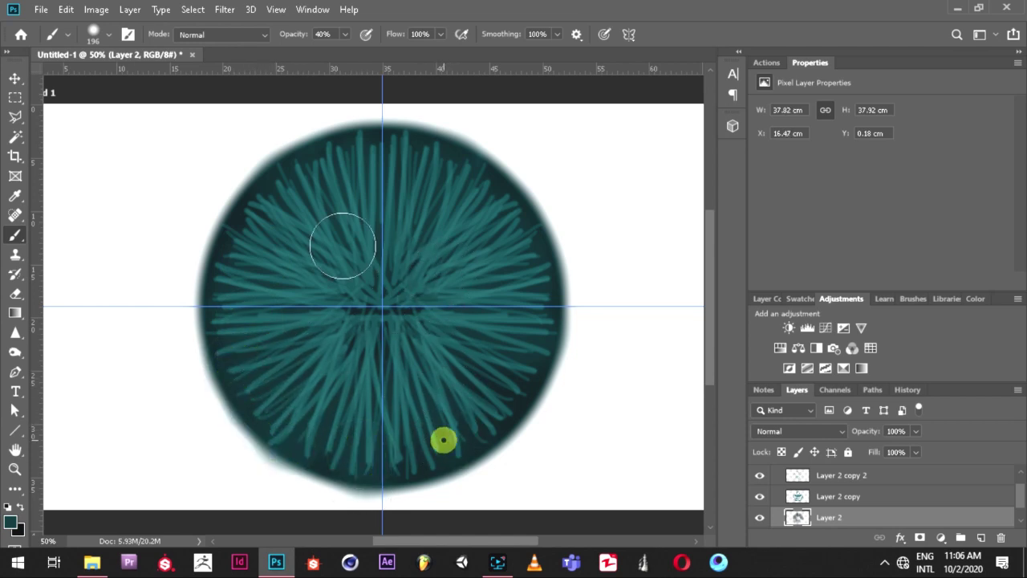
click(506, 396)
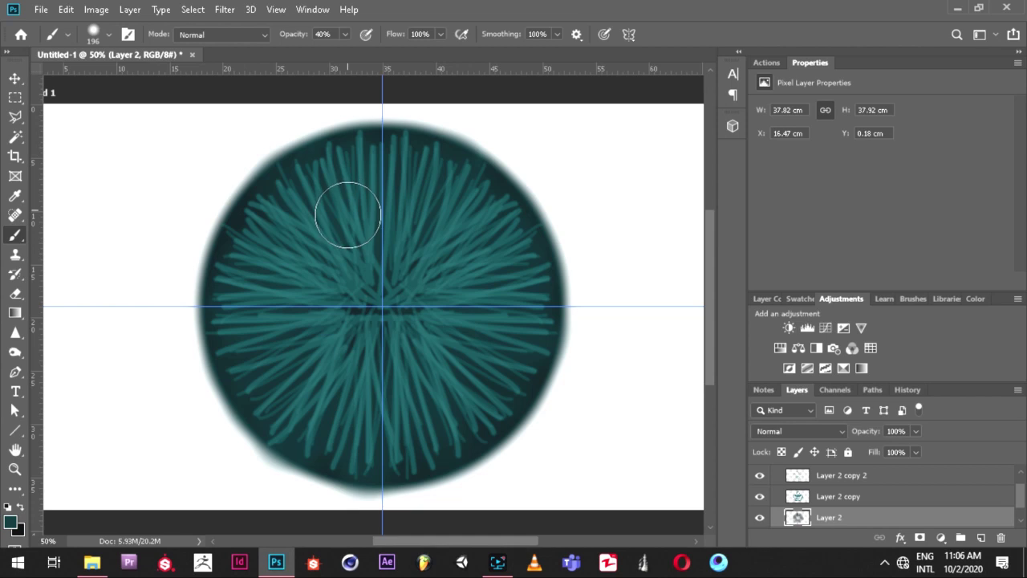
drag(380, 165, 380, 146)
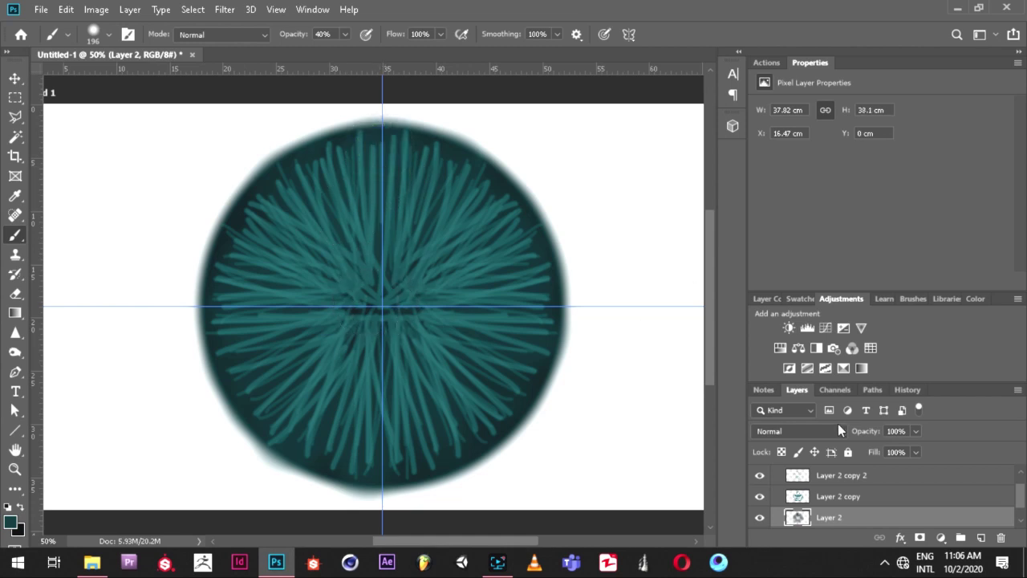
click(764, 499)
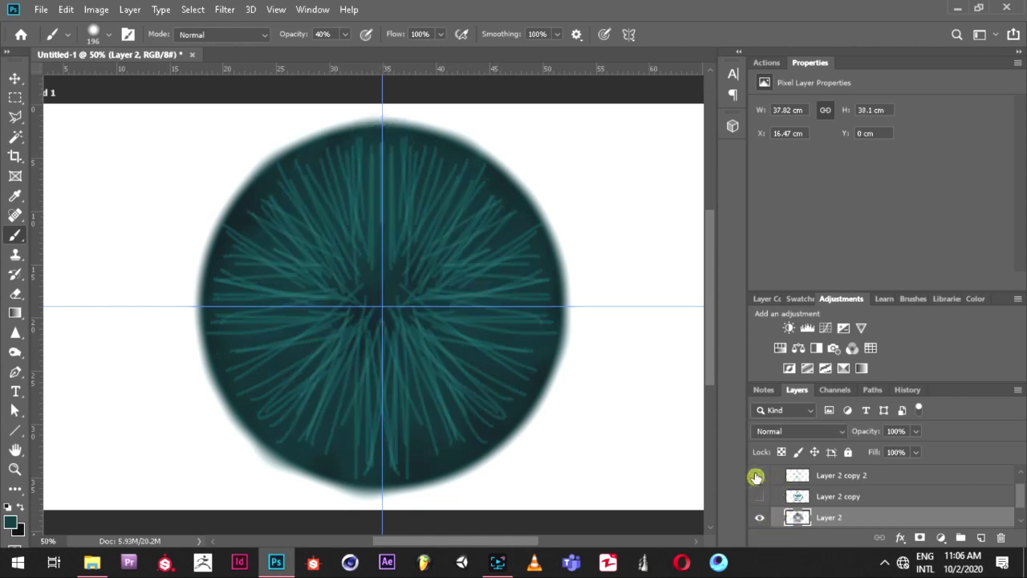
Hide Layer 2 copy 2 and dab faint paint across the dark circle.
click(759, 476)
click(255, 217)
click(332, 255)
click(466, 185)
click(398, 302)
click(339, 298)
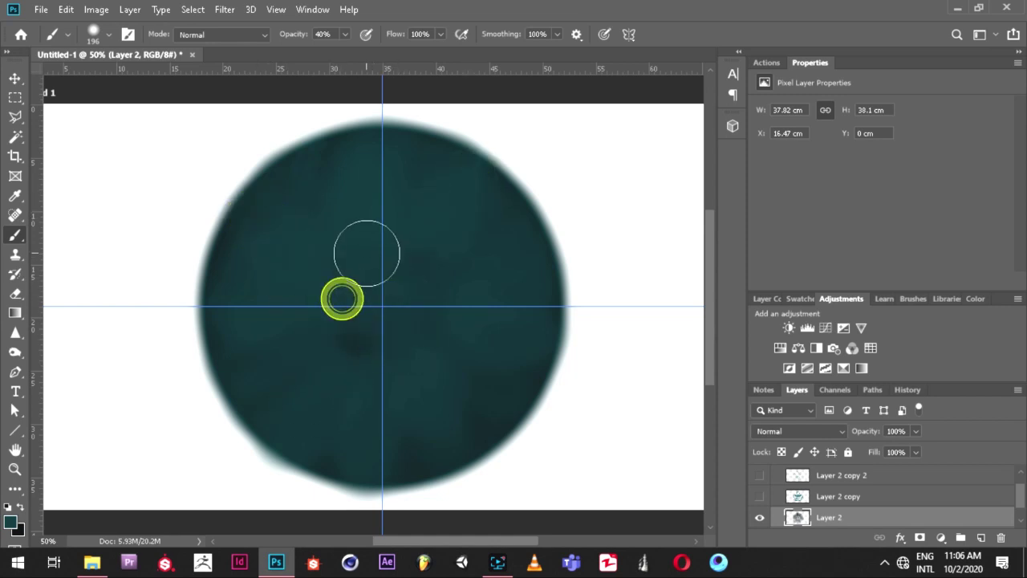
Make the brush slightly smaller, lower its opacity to 28% and paint a faint stroke.
right_click(355, 255)
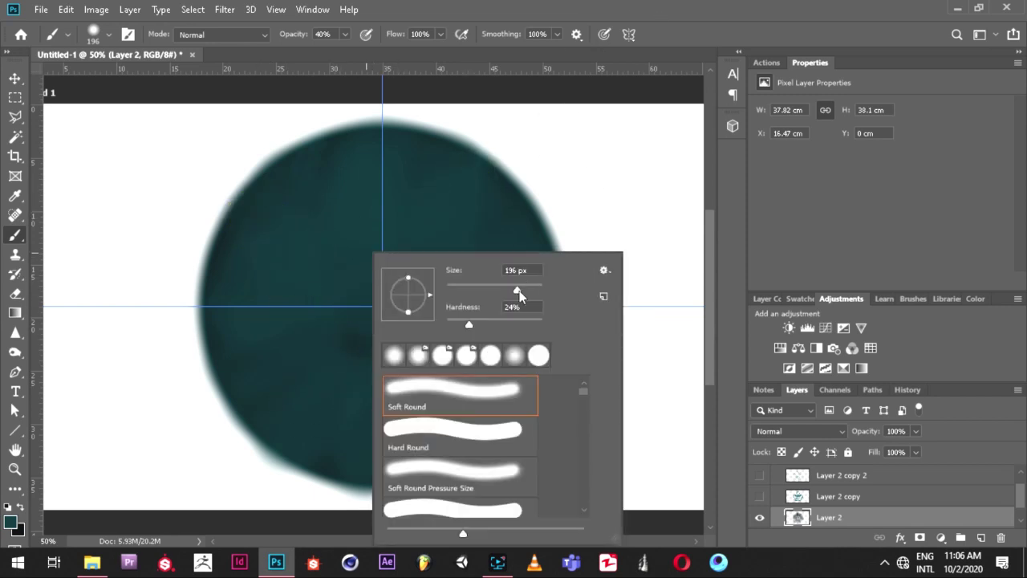
drag(520, 294, 513, 295)
click(746, 5)
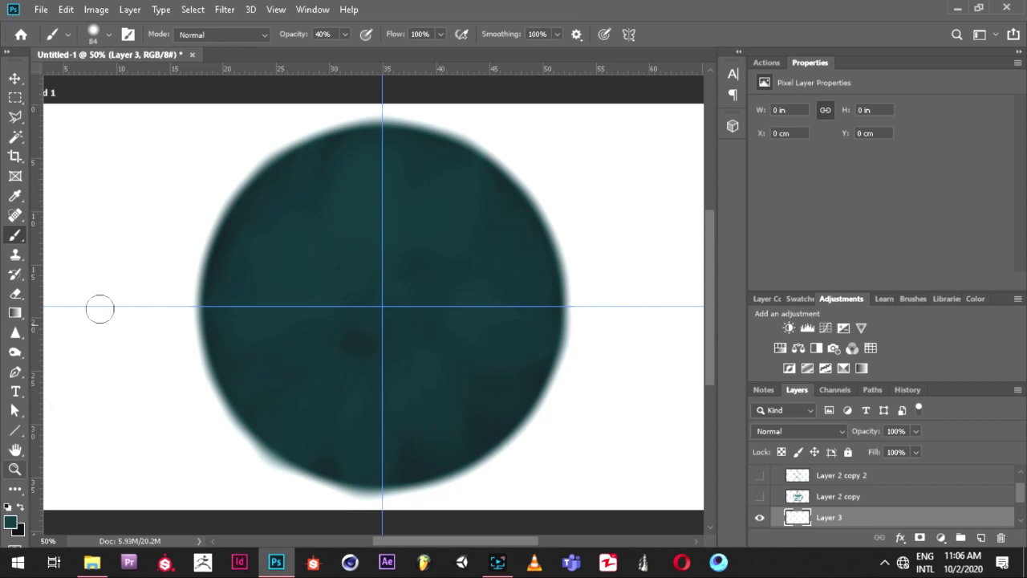
click(344, 34)
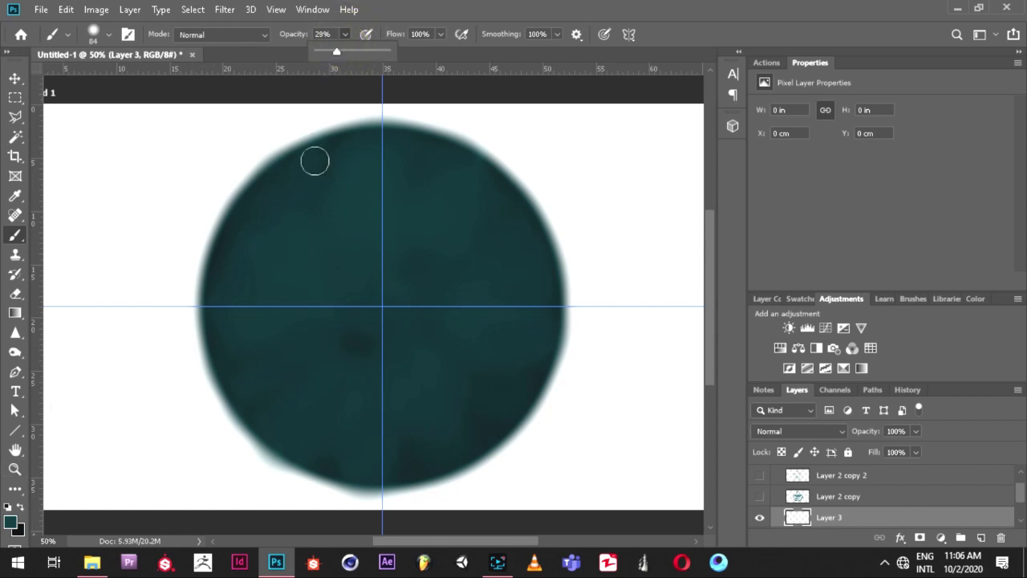
click(794, 7)
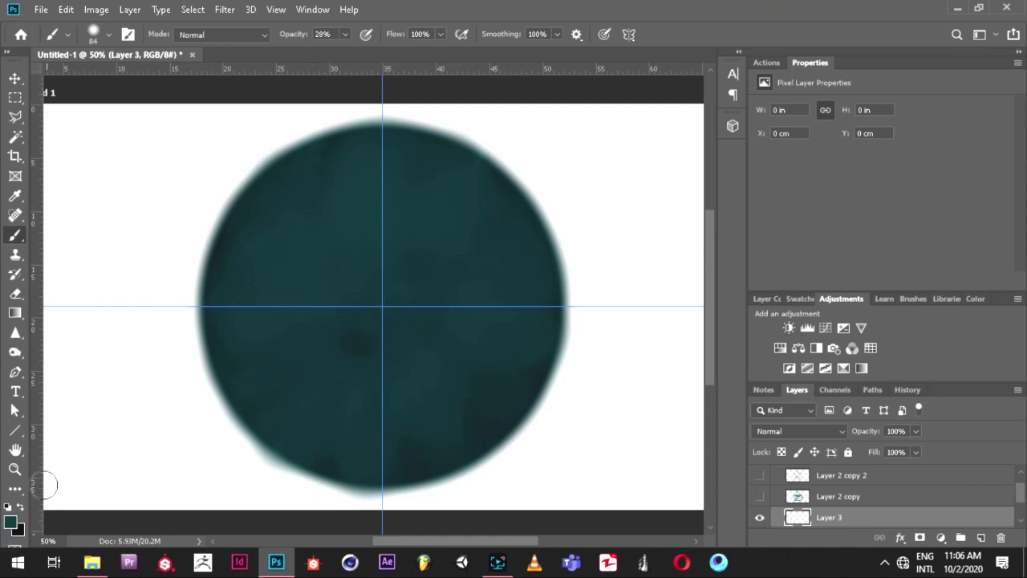
drag(301, 198, 342, 353)
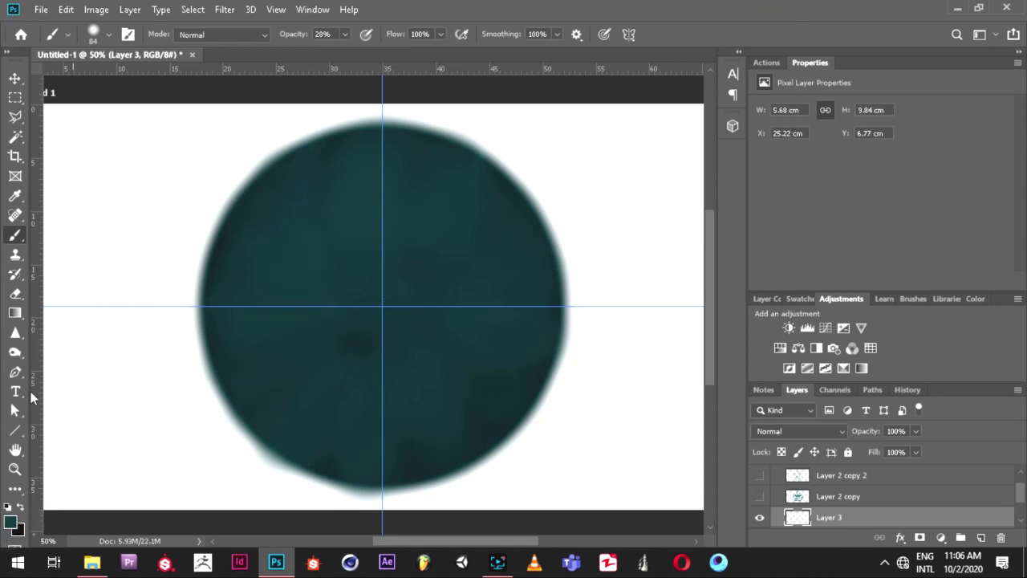
click(11, 519)
Set the paint colour to dark teal 0b3f44 and brush vertical streaks at the circle's top.
click(721, 377)
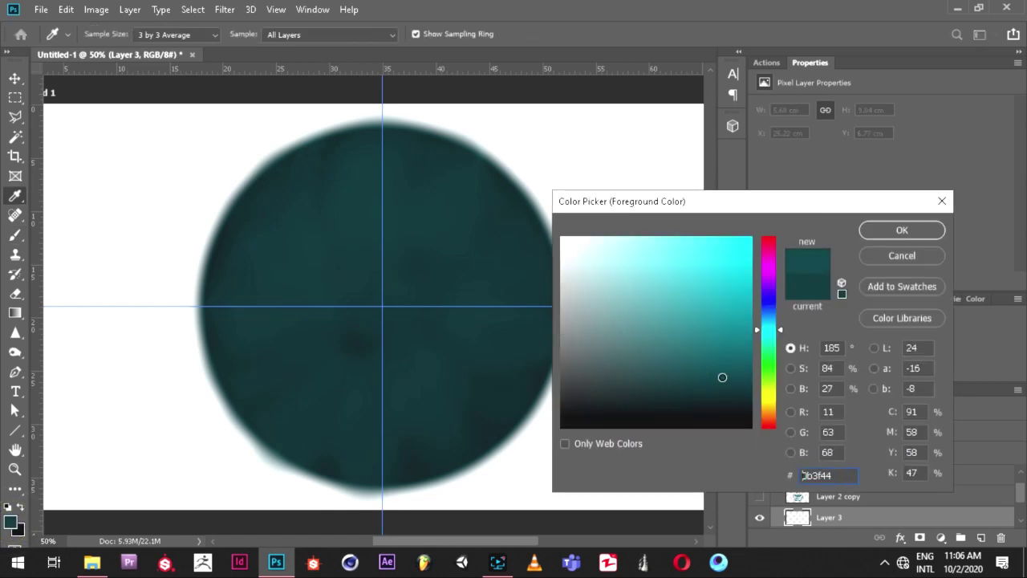
click(892, 232)
click(354, 174)
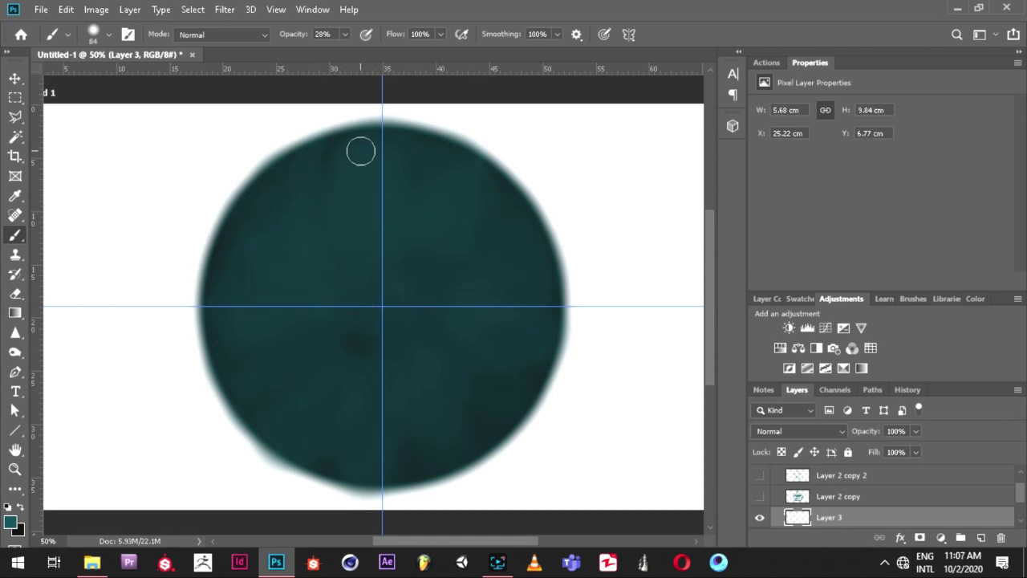
drag(361, 151, 357, 265)
drag(346, 156, 351, 256)
drag(404, 157, 403, 241)
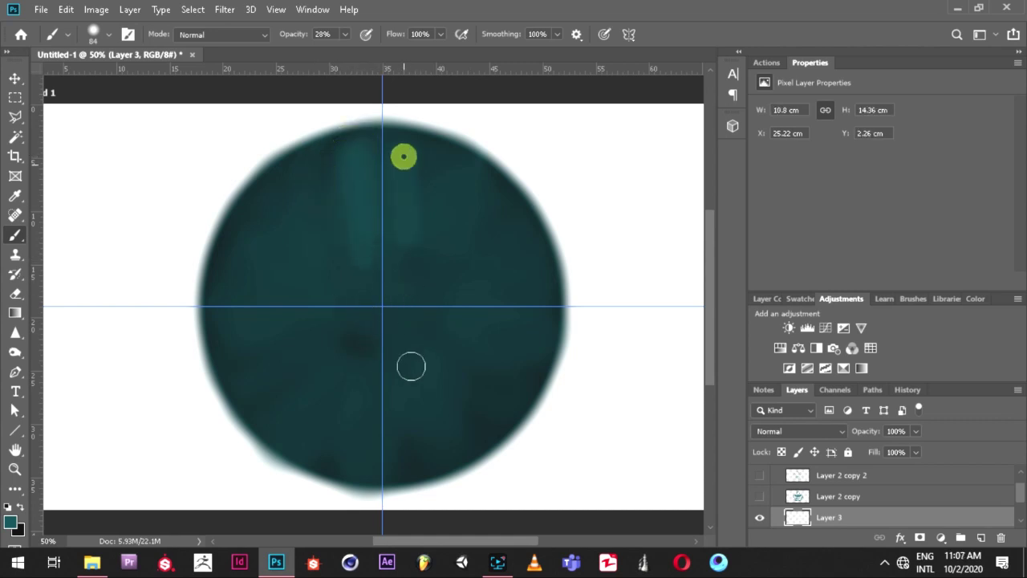
Brush radial streaks over the upper-right and upper-left parts of the circle.
drag(431, 171, 403, 397)
drag(468, 175, 388, 361)
drag(493, 215, 470, 280)
drag(518, 236, 477, 266)
mouse_move(424, 160)
mouse_down()
mouse_move(401, 199)
mouse_move(350, 239)
mouse_up()
drag(316, 177, 407, 316)
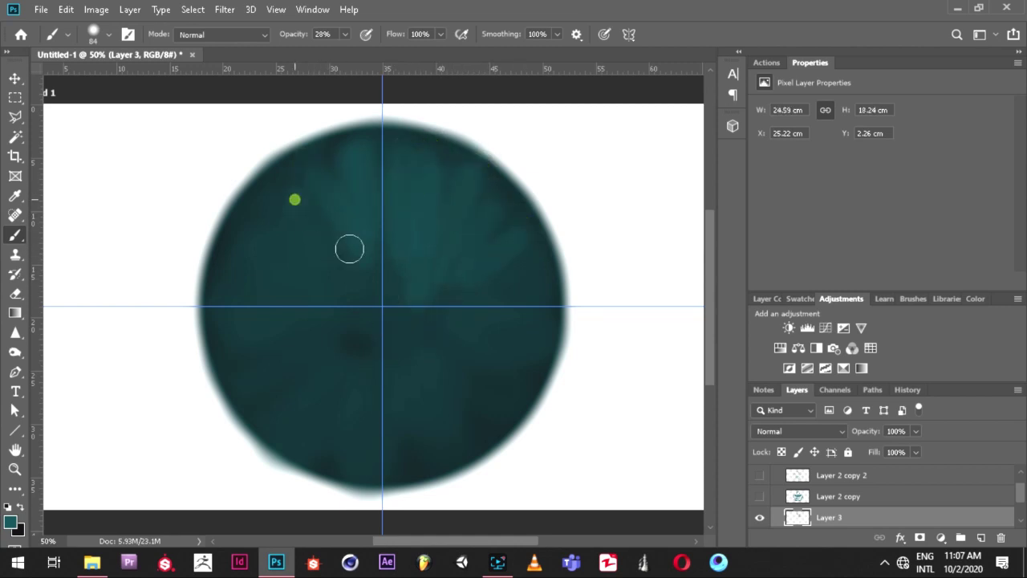
drag(261, 202, 314, 252)
mouse_move(249, 217)
mouse_down()
mouse_move(280, 236)
mouse_move(249, 280)
mouse_up()
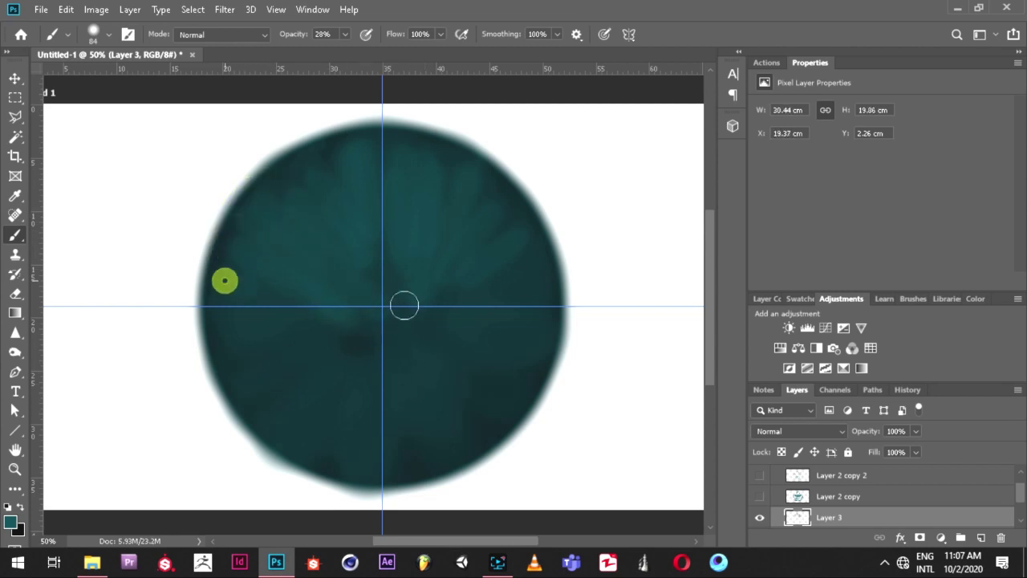
Add streaks and dabs along the circle's right edge and lower right.
mouse_move(518, 278)
mouse_down()
mouse_move(485, 293)
mouse_move(543, 298)
mouse_up()
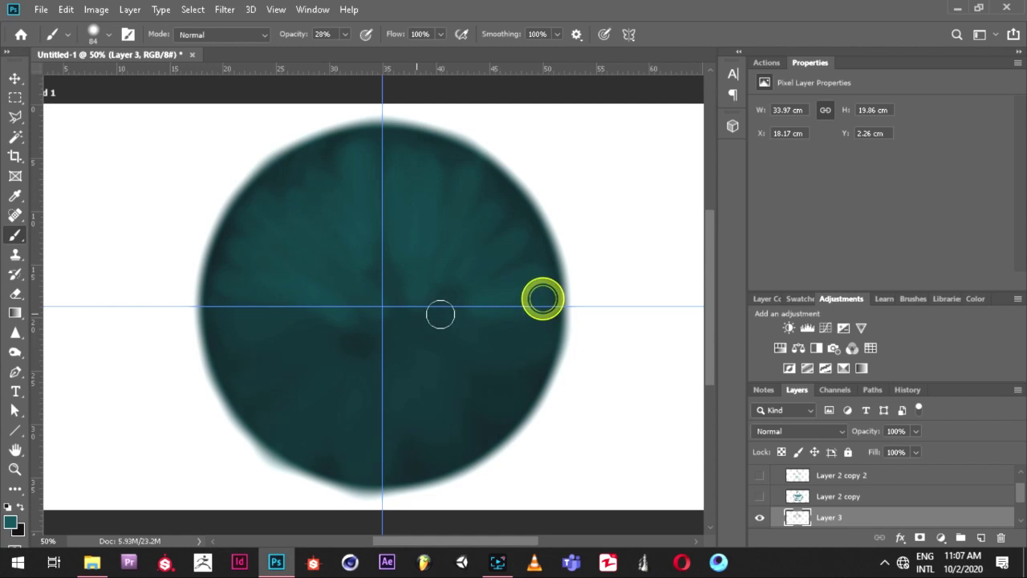
click(532, 321)
click(539, 353)
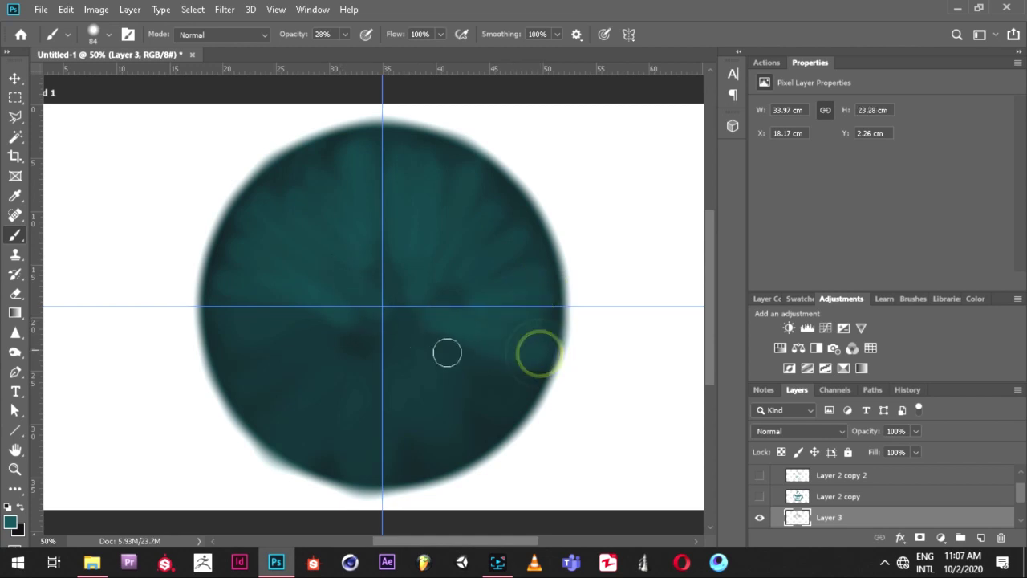
click(520, 384)
click(365, 314)
click(424, 360)
drag(404, 350, 315, 353)
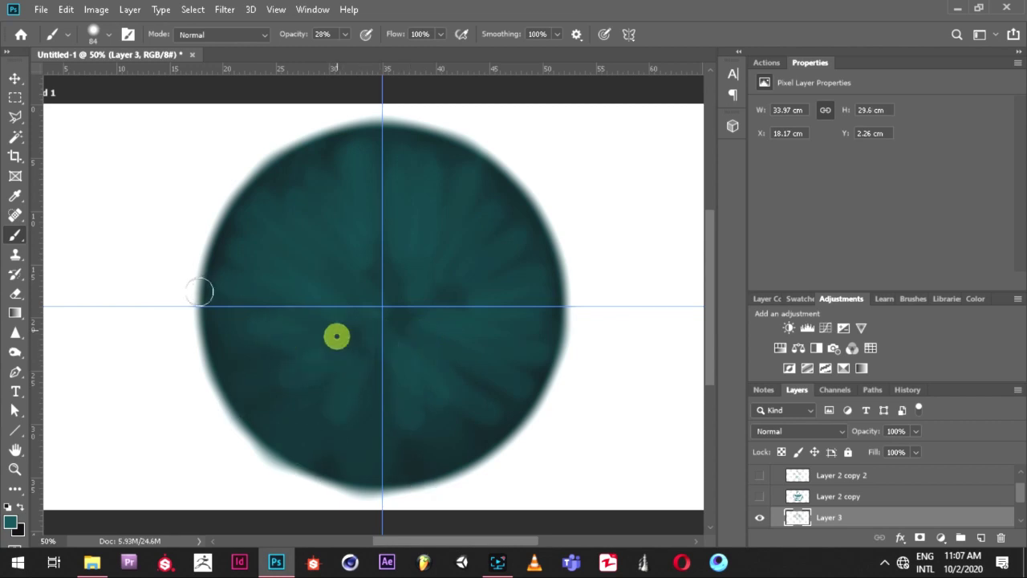
Add streaks across the centre and dabs on the left, bottom and lower-right edges.
click(368, 347)
mouse_move(355, 368)
mouse_down()
mouse_move(478, 407)
mouse_move(335, 201)
mouse_up()
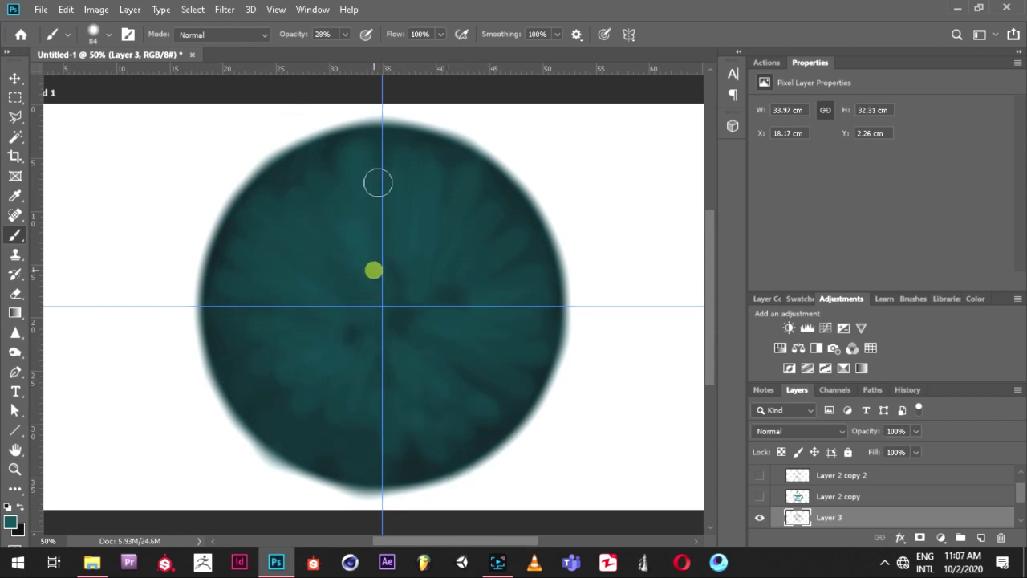
drag(335, 201, 515, 400)
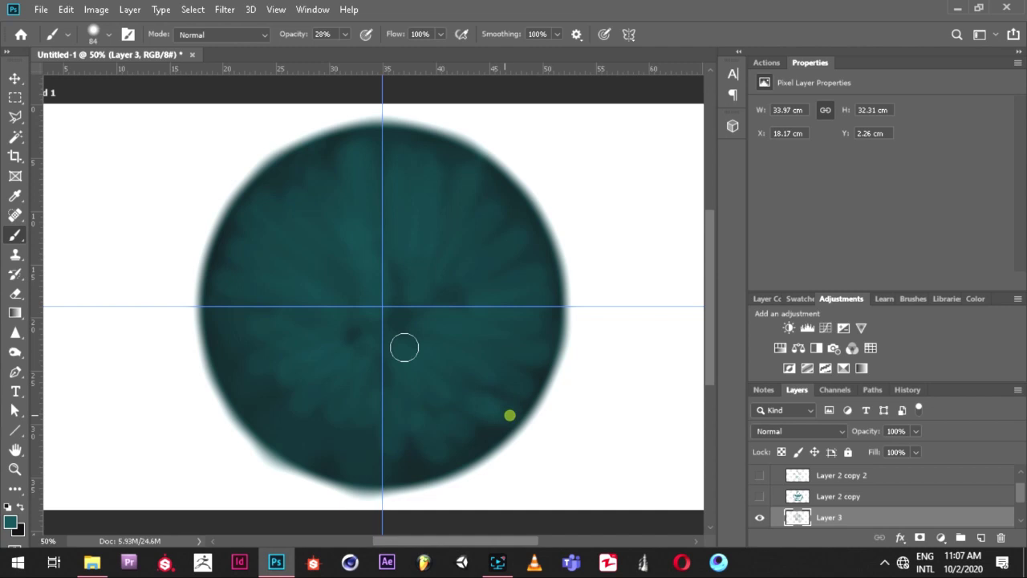
drag(407, 465, 278, 420)
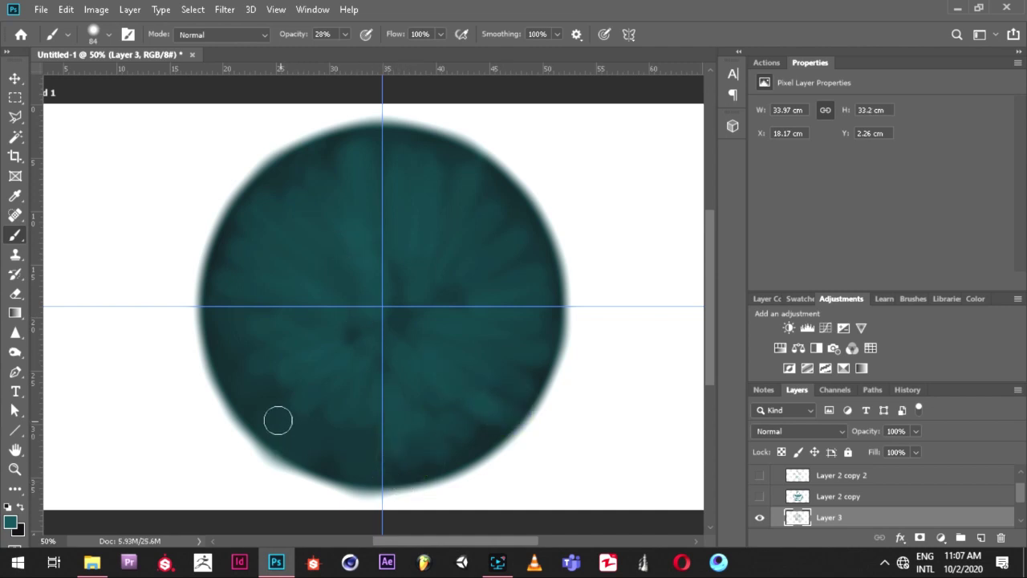
click(218, 348)
click(358, 468)
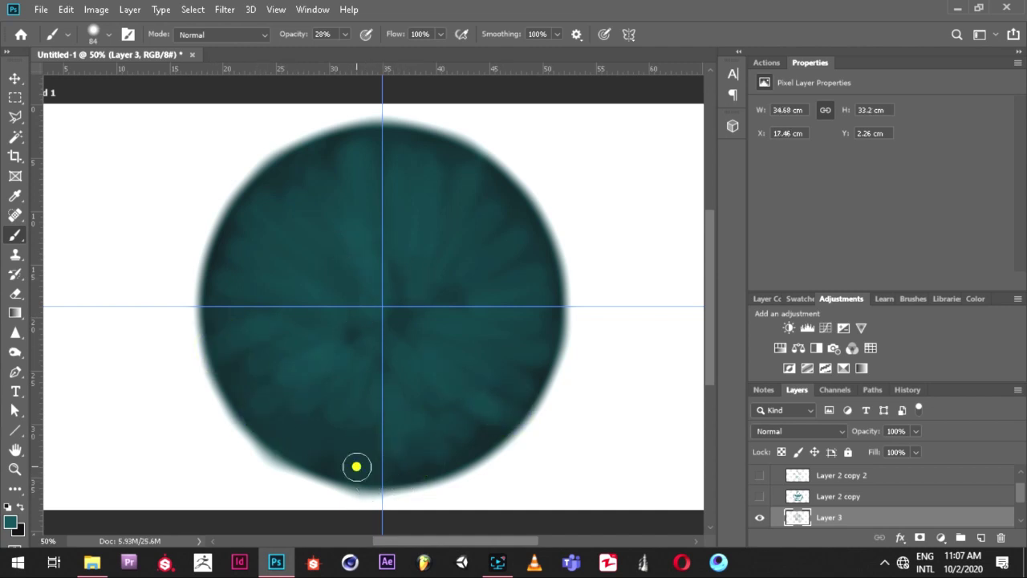
click(493, 428)
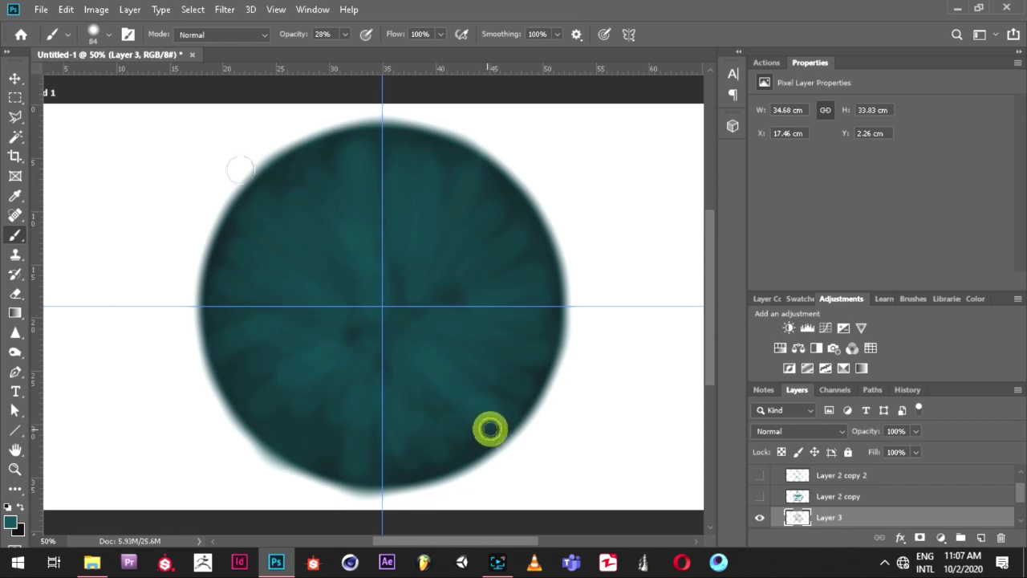
Fade Layer 2 copy to about 13% opacity, with Layer 2 copy 2 hidden for comparison.
click(760, 497)
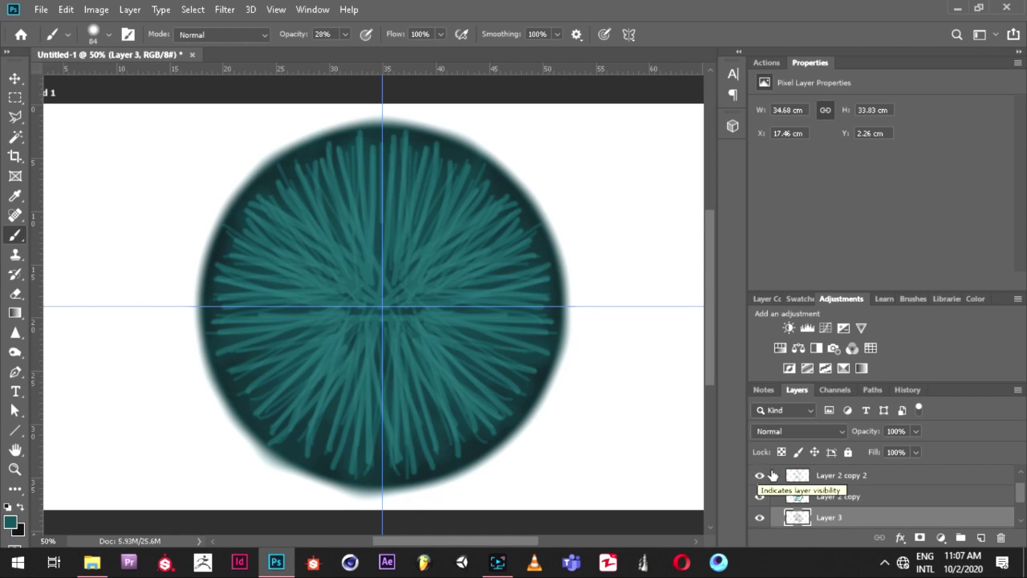
click(819, 496)
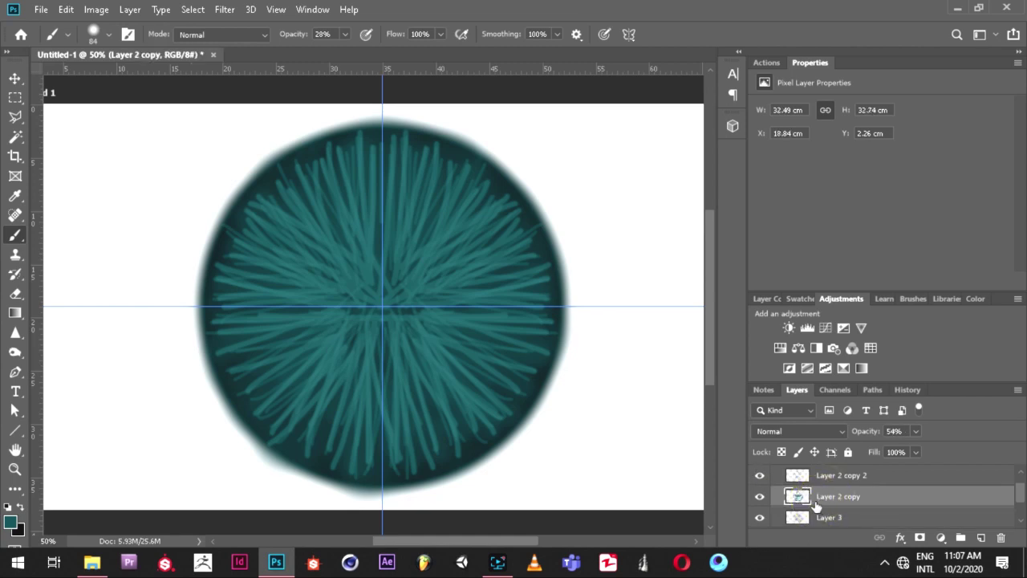
click(761, 497)
click(762, 496)
click(759, 475)
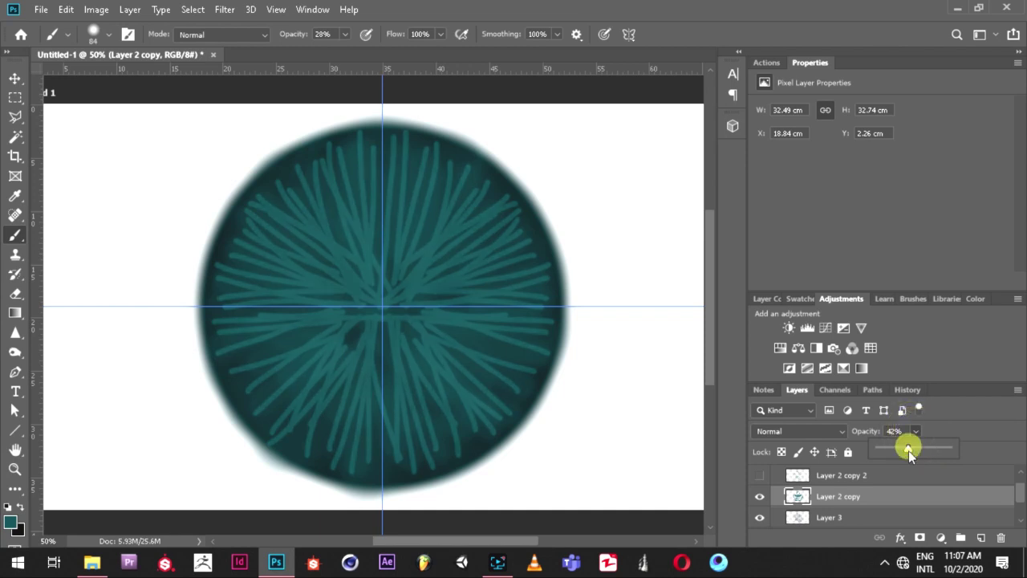
drag(903, 458, 891, 455)
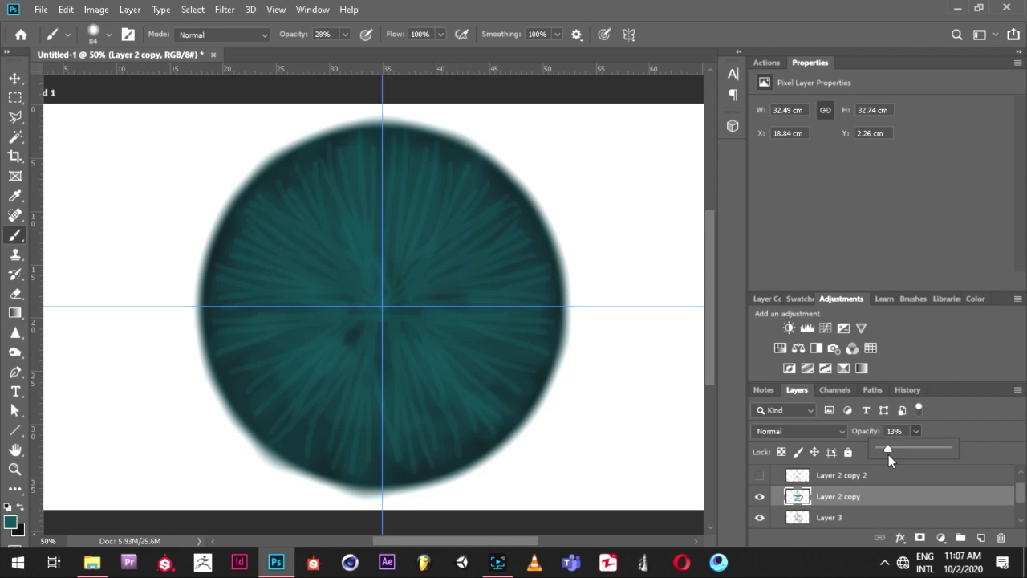
drag(888, 454, 886, 456)
Show Layer 2 copy 2 at about 26% opacity and add a new empty layer above.
click(849, 497)
click(841, 475)
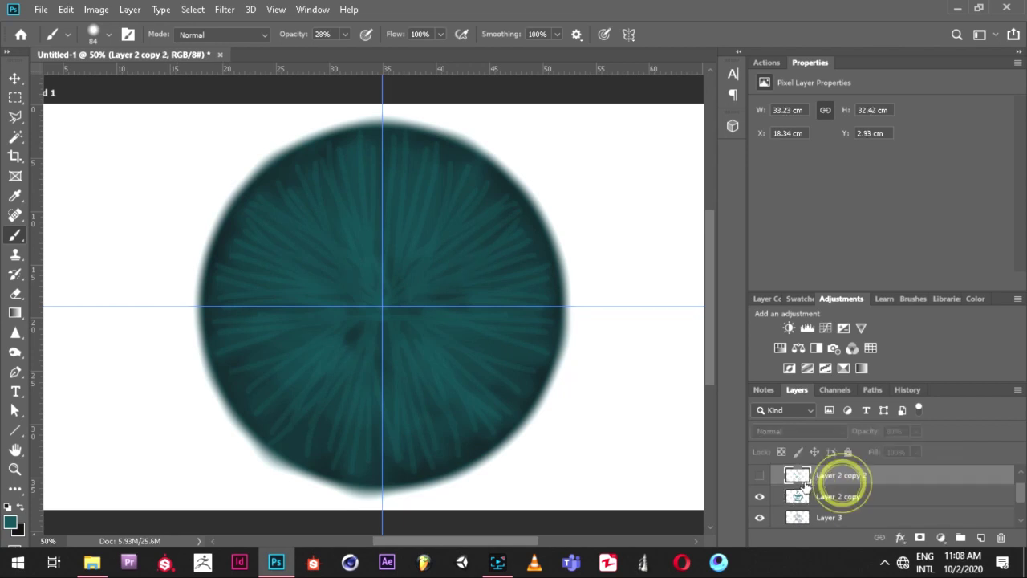
click(759, 475)
click(833, 476)
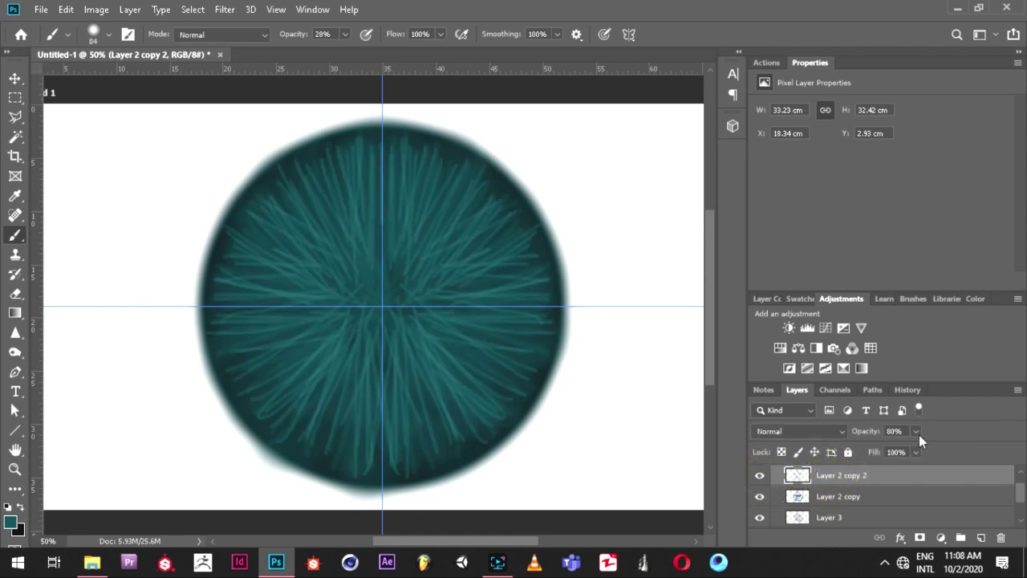
drag(874, 448, 888, 447)
click(888, 447)
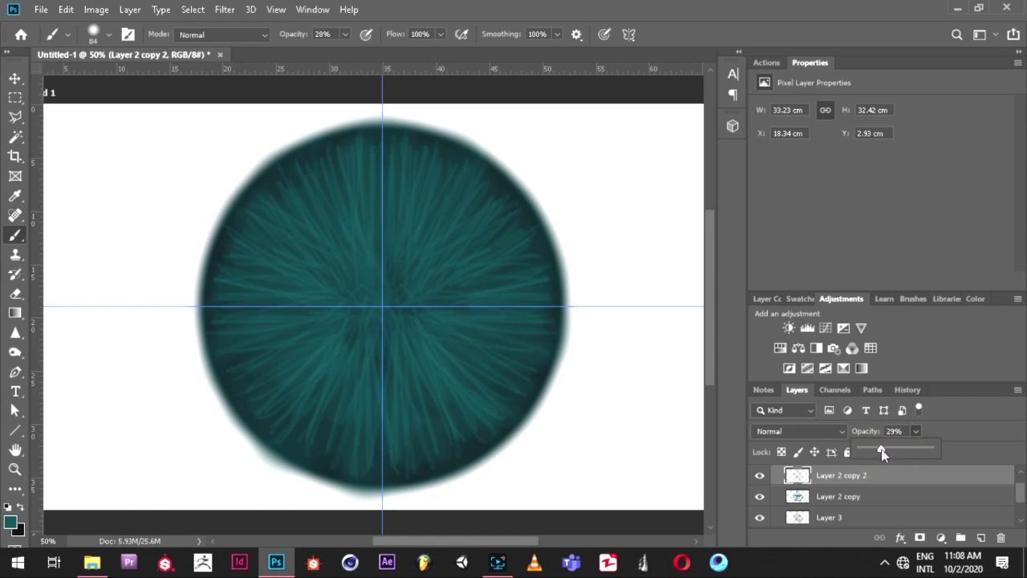
drag(880, 450, 878, 450)
click(981, 536)
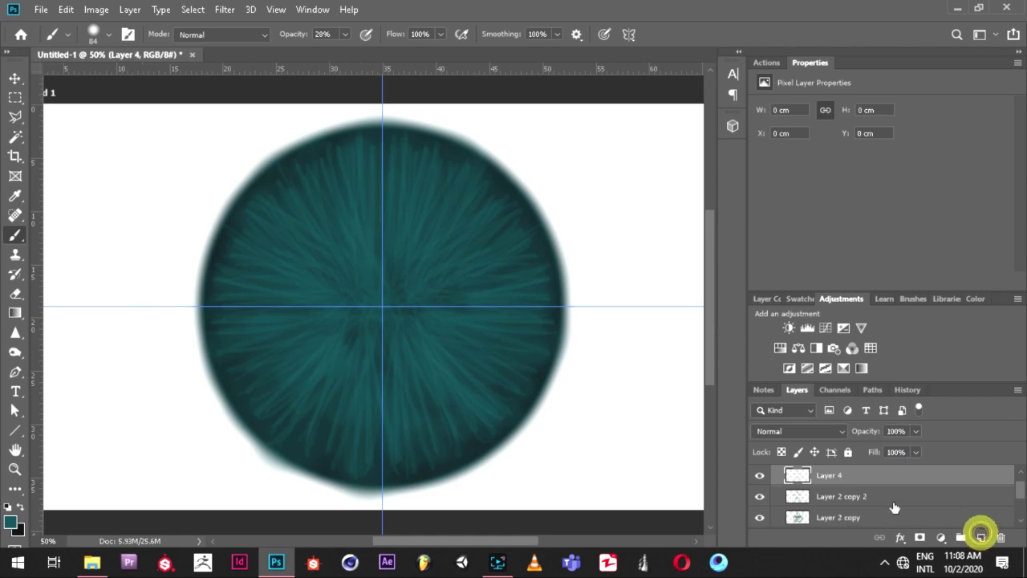
Change the foreground colour to lighter teal #1c5e64.
drag(321, 344, 316, 324)
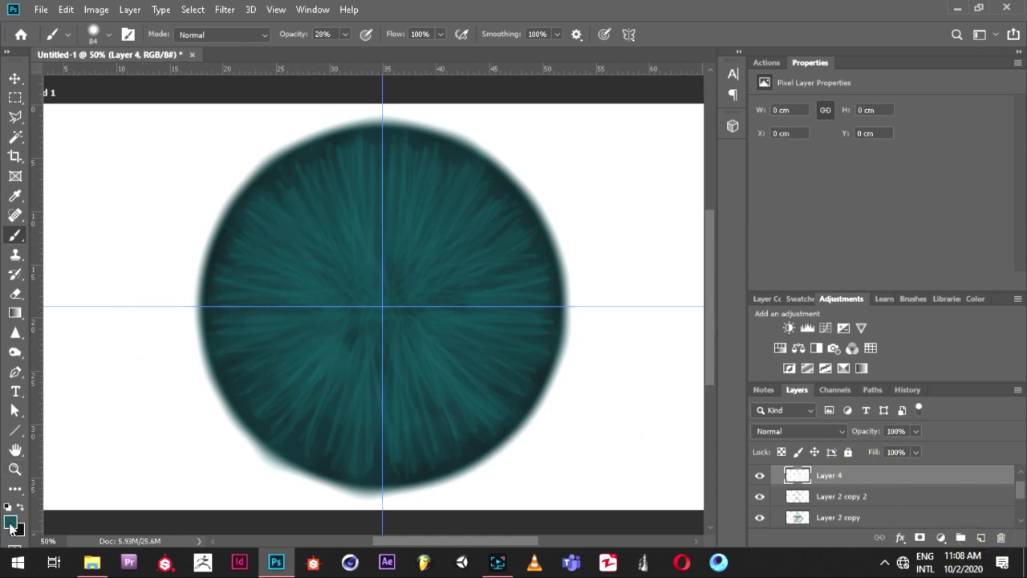
click(10, 523)
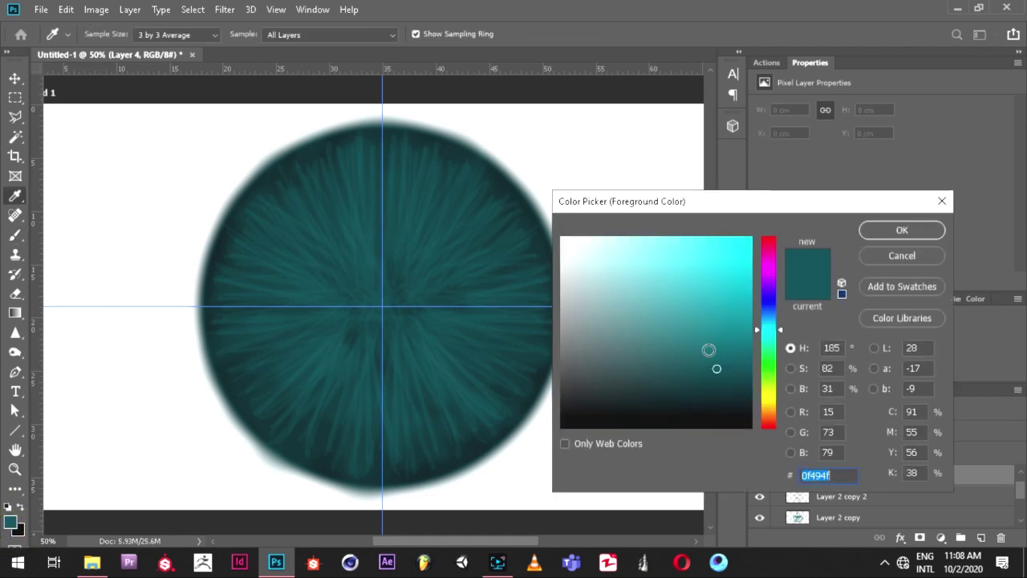
drag(709, 350, 699, 353)
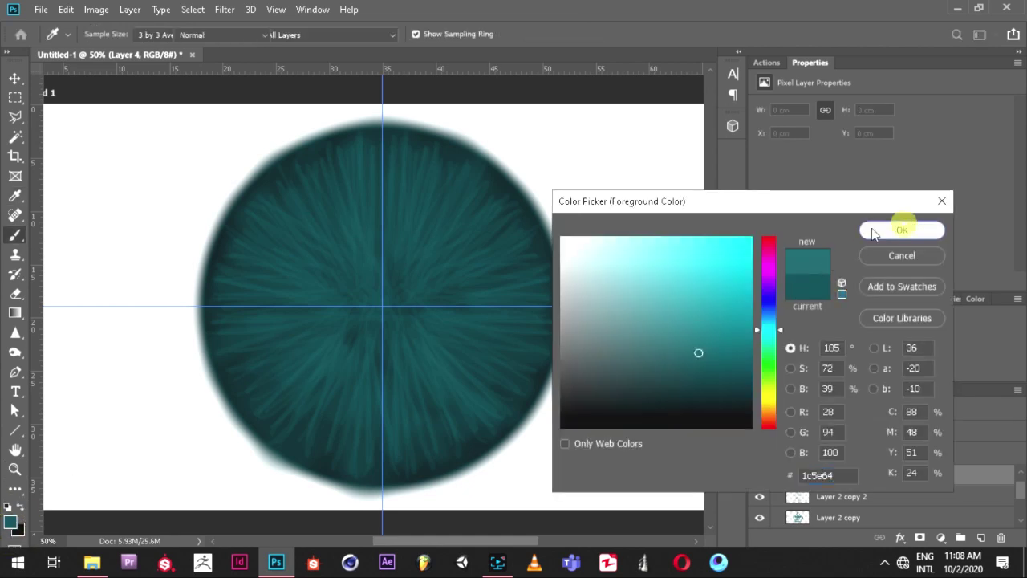
click(901, 230)
Shrink the brush to 32 px and lower its opacity.
right_click(459, 227)
drag(577, 261, 561, 258)
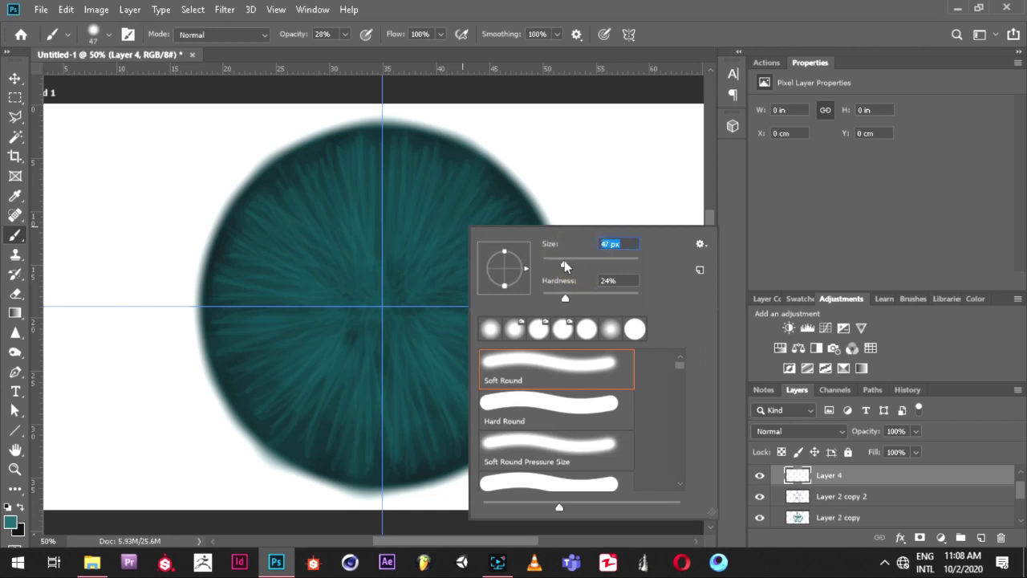
drag(560, 268, 559, 269)
key(Return)
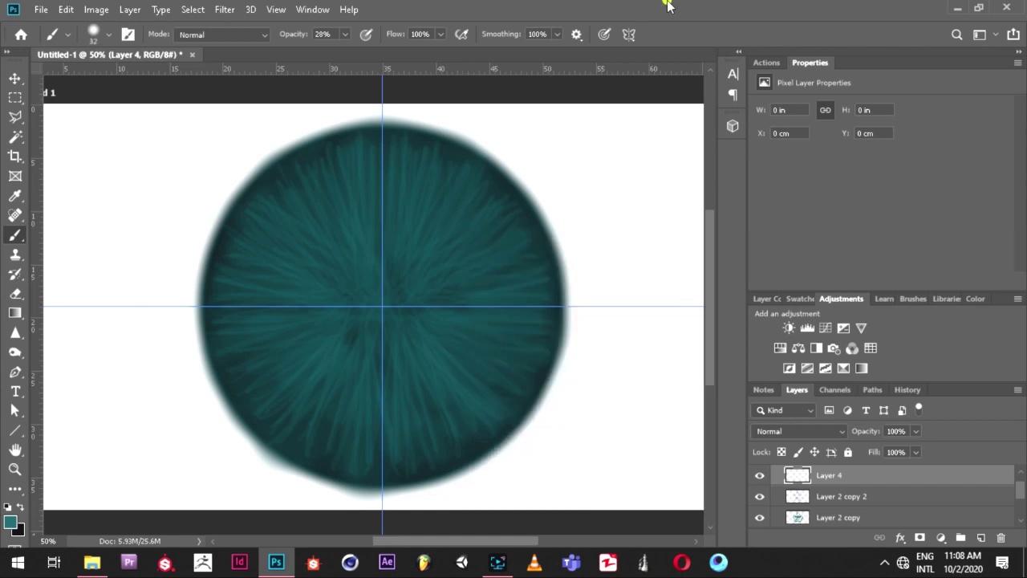
drag(331, 49, 331, 49)
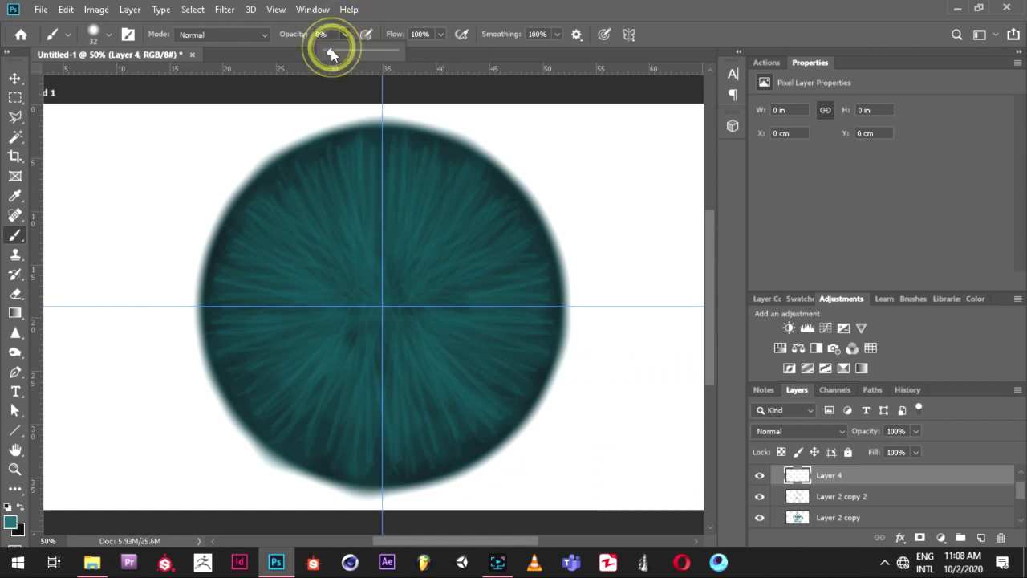
At 13% brush opacity, paint faint strokes over the iris top and right edge.
drag(340, 151, 358, 280)
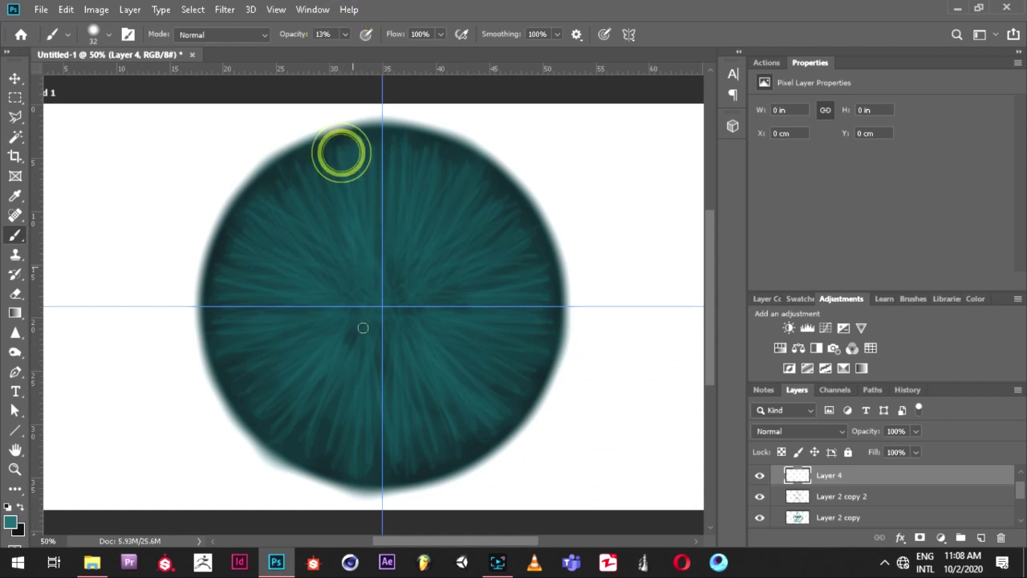
drag(349, 163, 348, 152)
mouse_move(415, 153)
mouse_down()
mouse_move(493, 202)
mouse_move(477, 272)
mouse_up()
drag(540, 245, 526, 298)
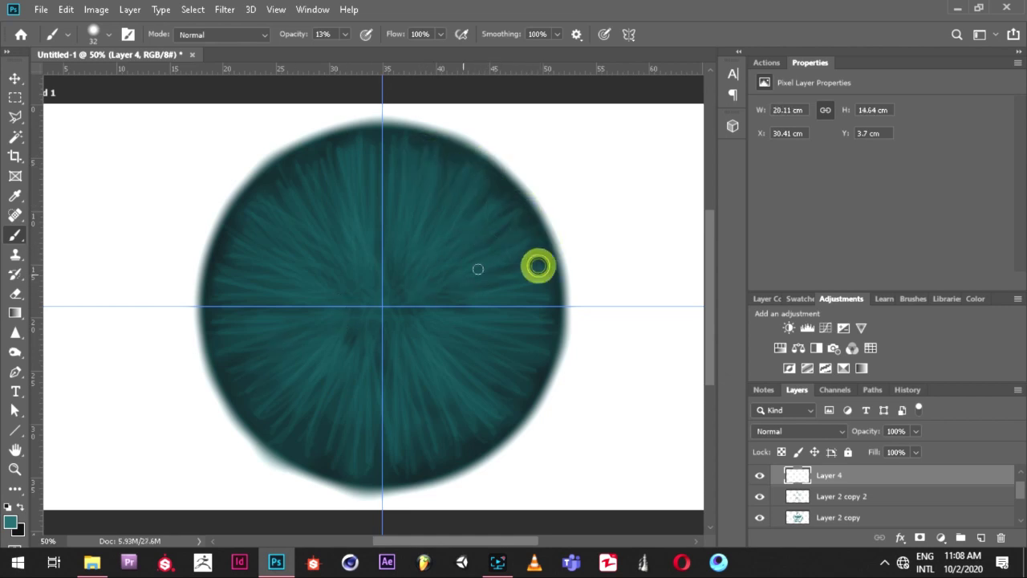
mouse_move(480, 206)
mouse_down()
mouse_move(424, 147)
mouse_move(401, 180)
mouse_up()
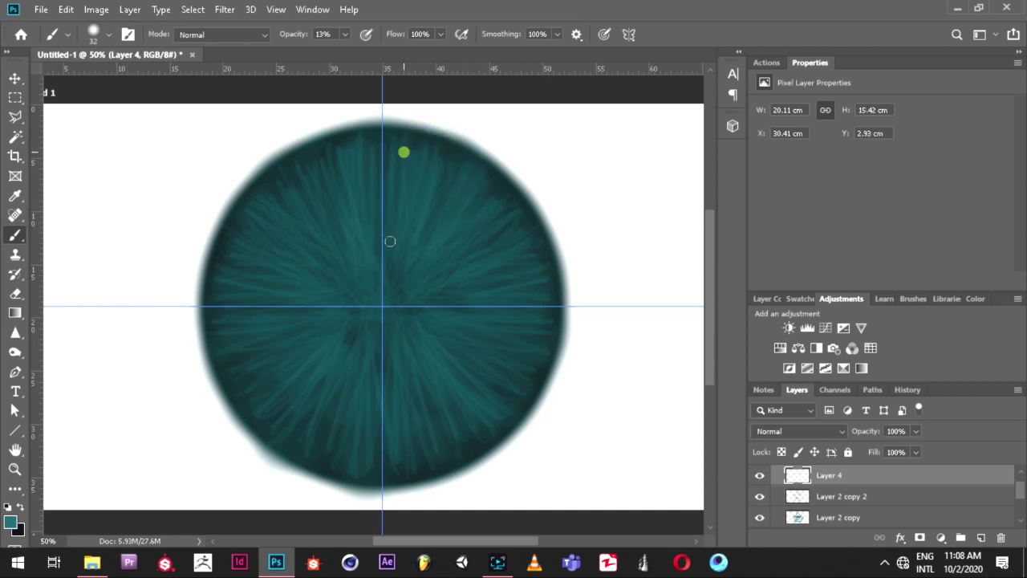
click(536, 280)
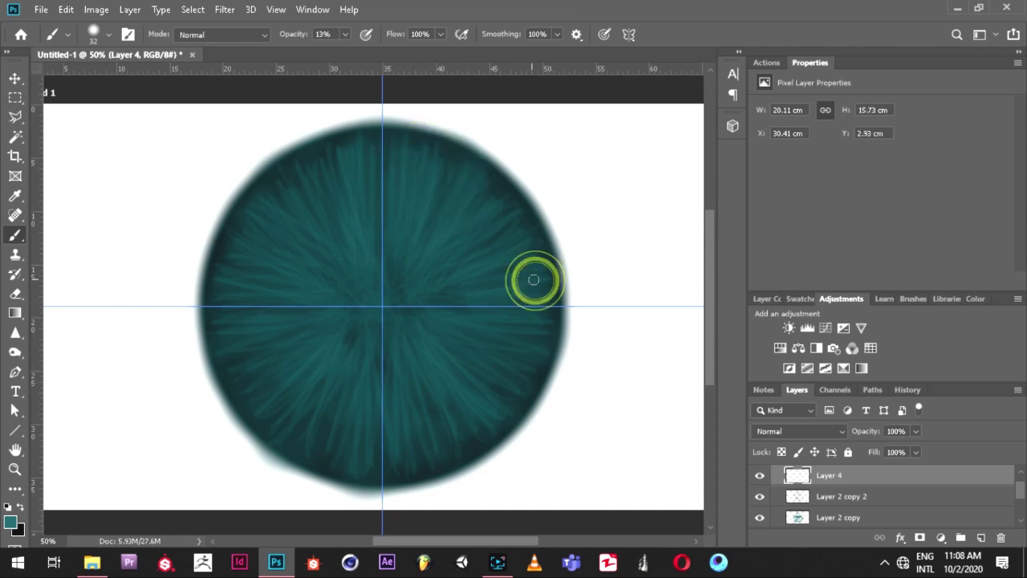
click(538, 294)
click(542, 282)
drag(529, 245, 529, 221)
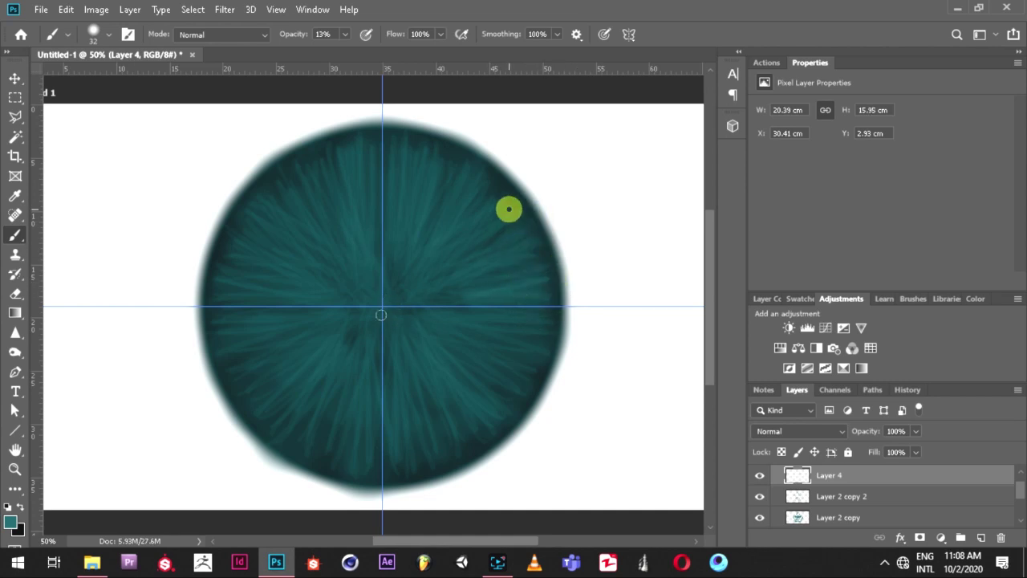
Dab faint teal on the upper iris, along its right edge, and across the lower iris.
click(451, 197)
click(440, 170)
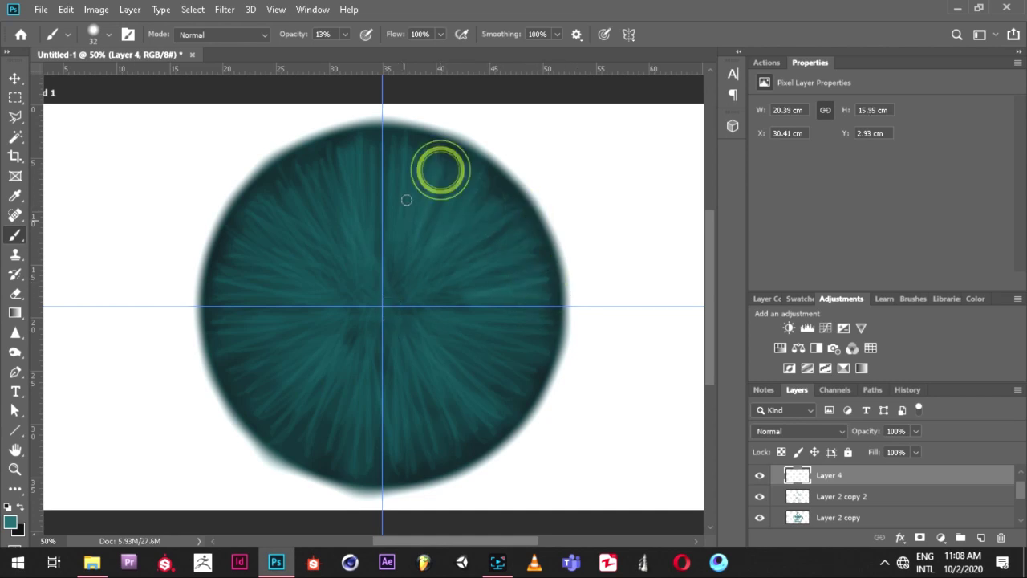
click(500, 286)
click(546, 359)
click(537, 330)
click(513, 367)
click(482, 379)
click(441, 438)
click(438, 453)
click(390, 447)
Add faint dabs on the lower-right and right side, then near the iris top.
click(441, 421)
click(487, 391)
click(510, 378)
click(514, 360)
click(531, 341)
click(542, 339)
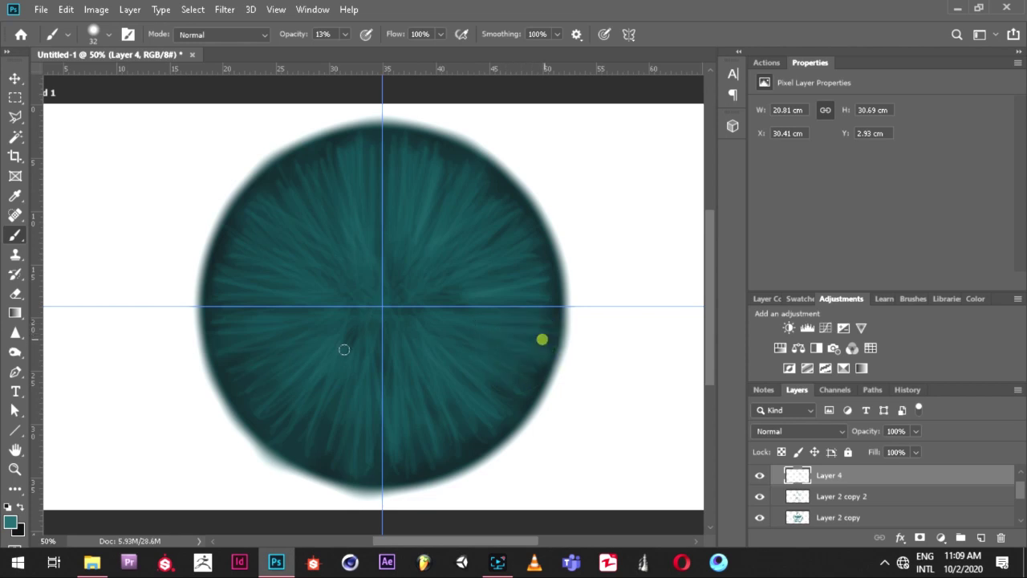
click(504, 323)
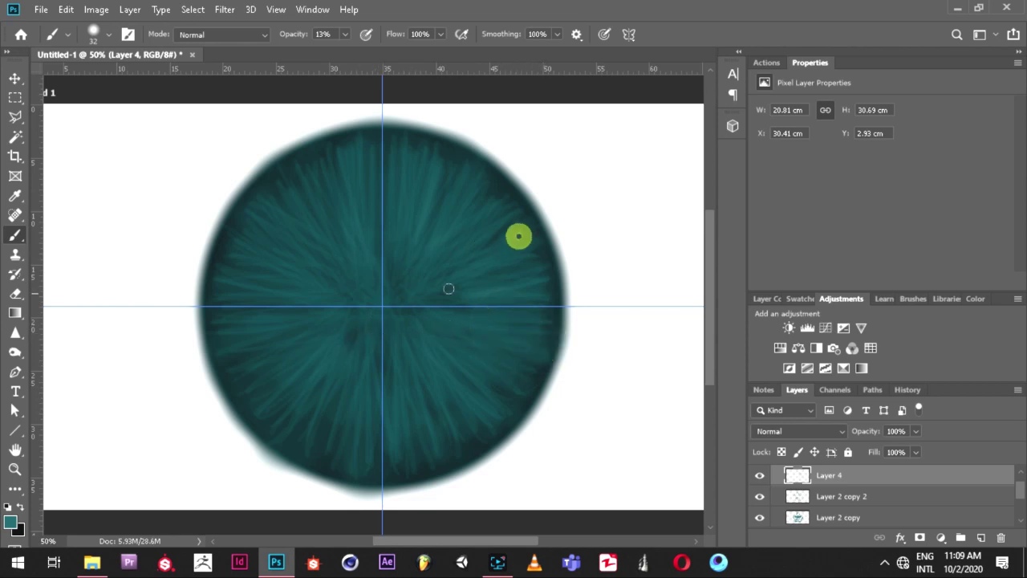
click(463, 161)
click(404, 189)
click(417, 163)
click(410, 161)
Dab faint teal around the centre and lower right, then hide Layer 2 copy 2.
click(534, 283)
click(497, 291)
click(506, 281)
click(423, 260)
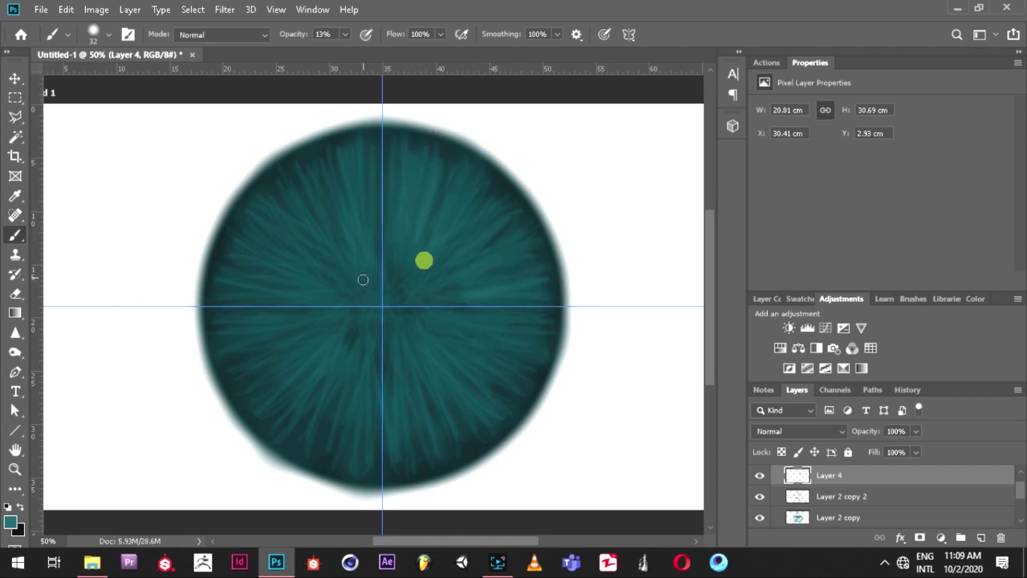
click(507, 327)
click(537, 361)
click(519, 386)
click(485, 393)
click(758, 497)
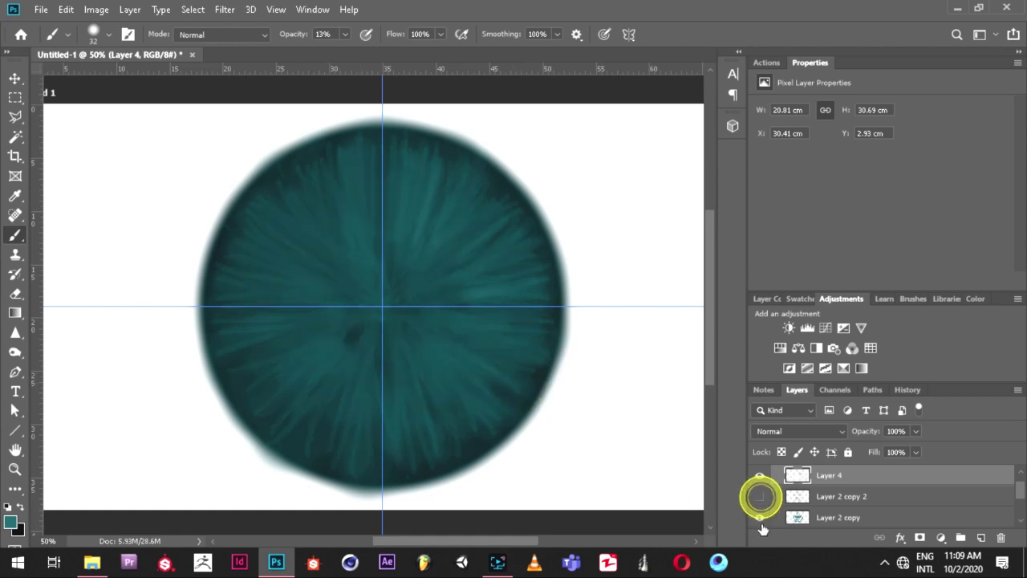
Hide the Layer 2 copy strand layers and turn Layer 3 and Layer 2 back on.
click(759, 520)
scroll(759, 520, down, 1)
click(756, 523)
scroll(755, 517, down, 1)
click(758, 519)
scroll(758, 514, up, 3)
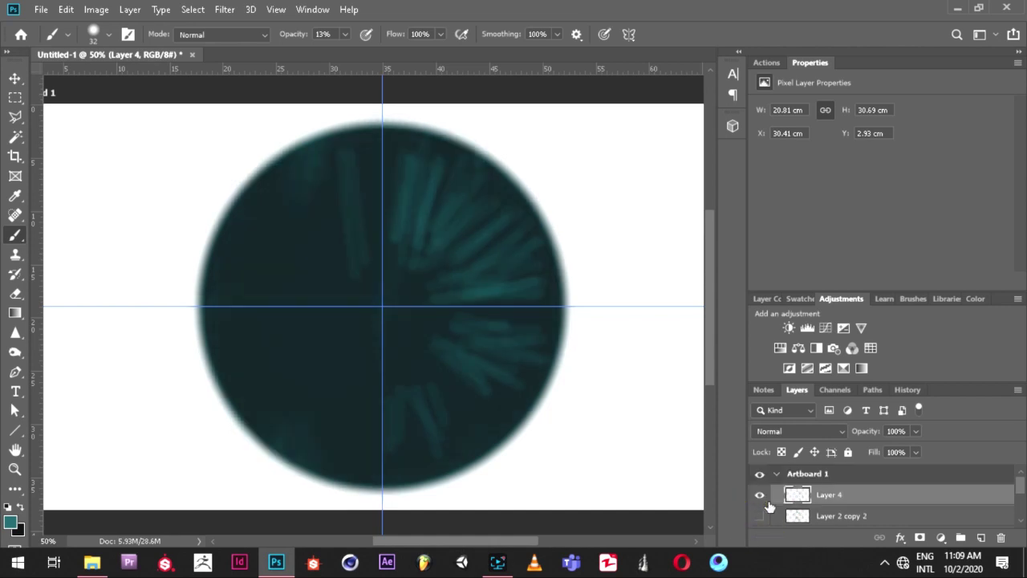
click(799, 495)
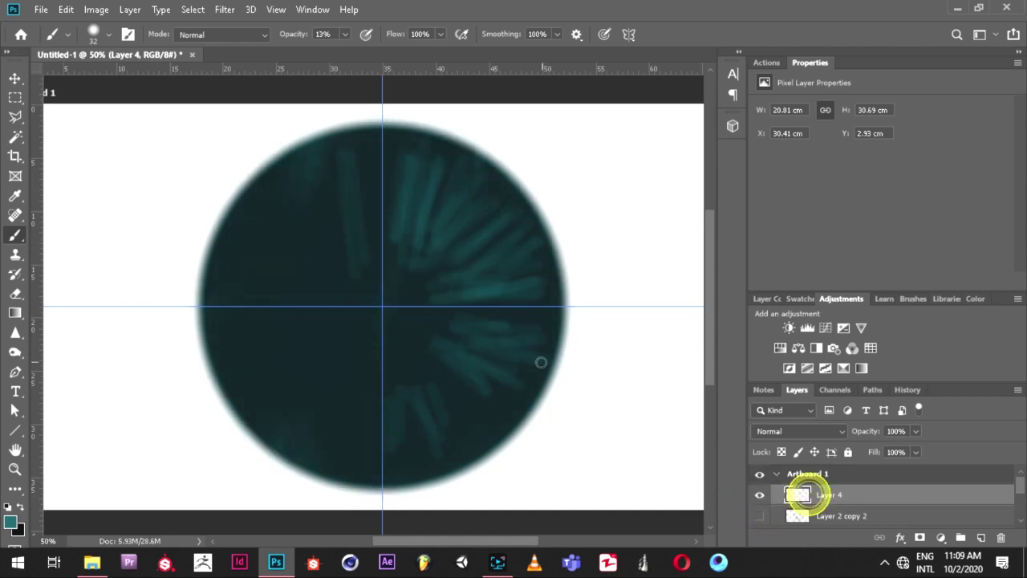
scroll(778, 510, down, 3)
click(759, 496)
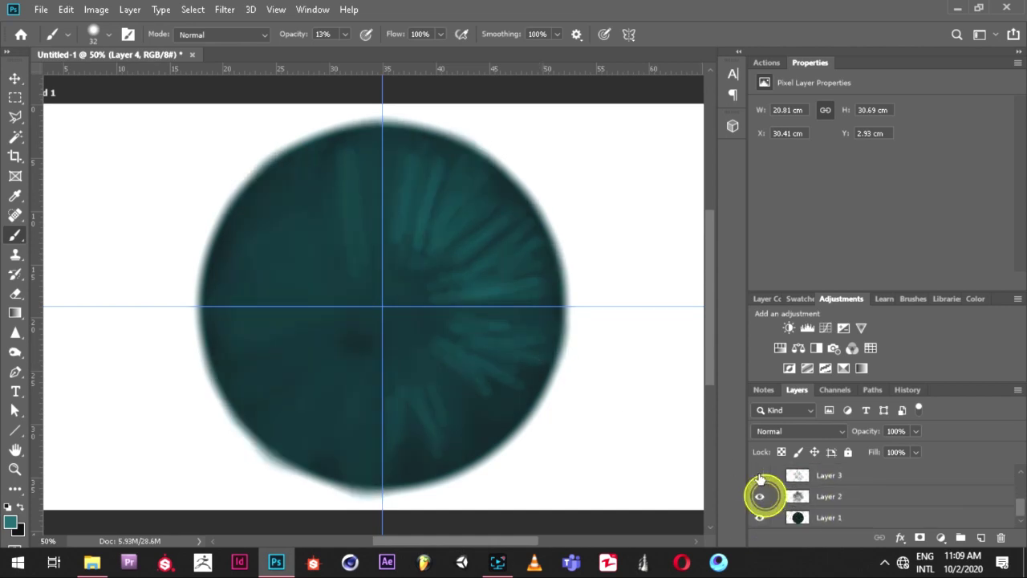
click(759, 475)
scroll(759, 477, up, 3)
Add soft teal dabs on the right and lower-right iris on Layer 4.
click(516, 324)
click(502, 339)
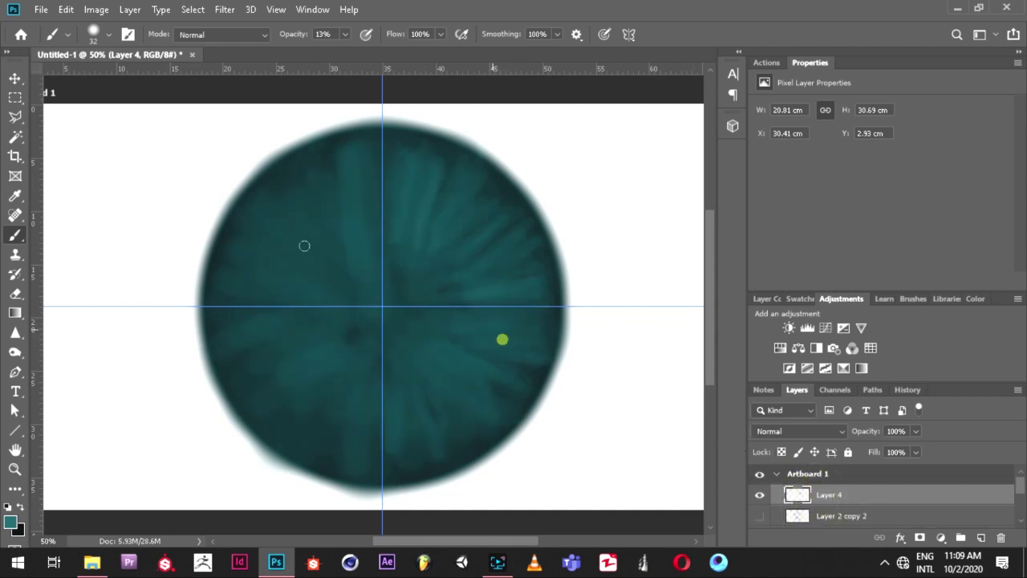
click(486, 316)
click(400, 155)
click(504, 380)
click(479, 380)
click(486, 414)
click(457, 433)
click(468, 419)
click(504, 367)
Add soft teal dabs near the iris bottom, then on the upper iris.
click(452, 385)
click(418, 482)
click(436, 445)
click(471, 443)
click(390, 460)
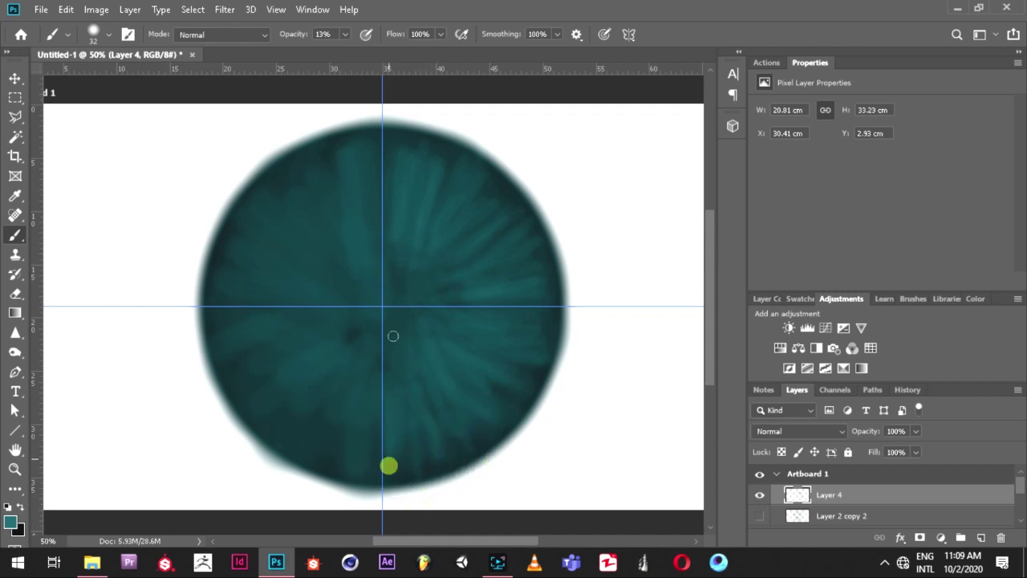
click(399, 461)
click(450, 438)
click(408, 158)
click(474, 191)
click(422, 246)
Add more soft teal dabs at the iris top, right side and near the centre.
click(394, 172)
click(395, 145)
click(483, 267)
click(536, 287)
click(543, 320)
click(535, 316)
click(360, 148)
click(408, 162)
click(447, 266)
Duplicate the soft dabs layer, flip the copy horizontally and shift it to the left.
key(ctrl+j)
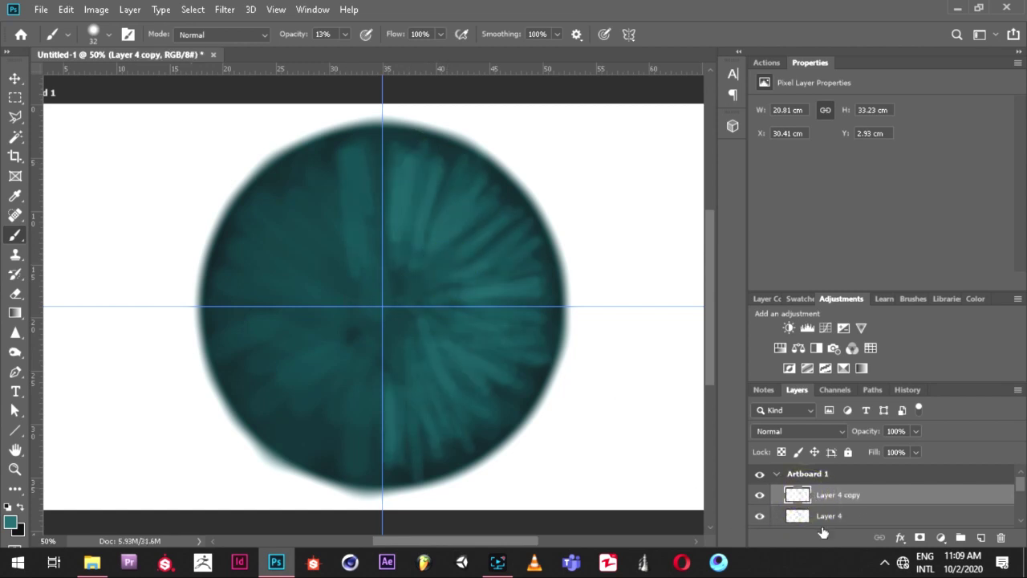
key(ctrl+t)
right_click(474, 260)
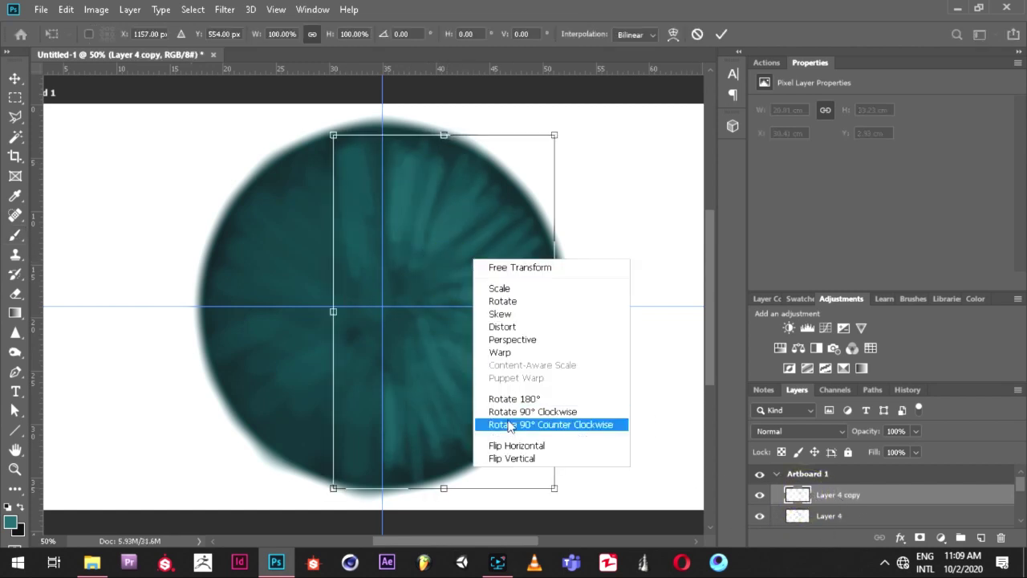
click(507, 441)
mouse_move(488, 312)
mouse_down()
mouse_move(336, 327)
mouse_move(342, 308)
mouse_up()
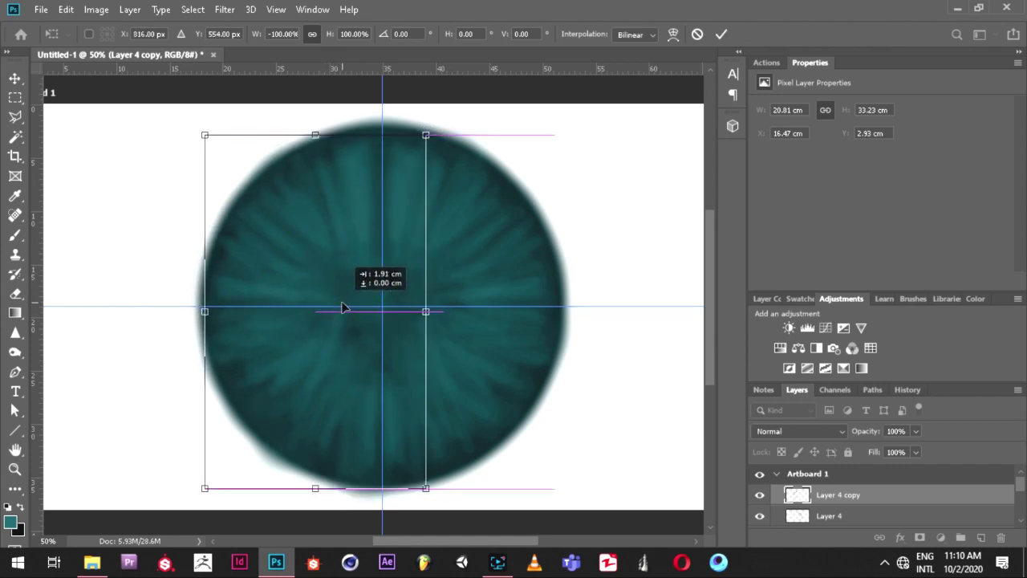
key(b)
Merge the mirrored stroke half with the original Layer 4 into one layer.
click(721, 34)
shift+click(821, 516)
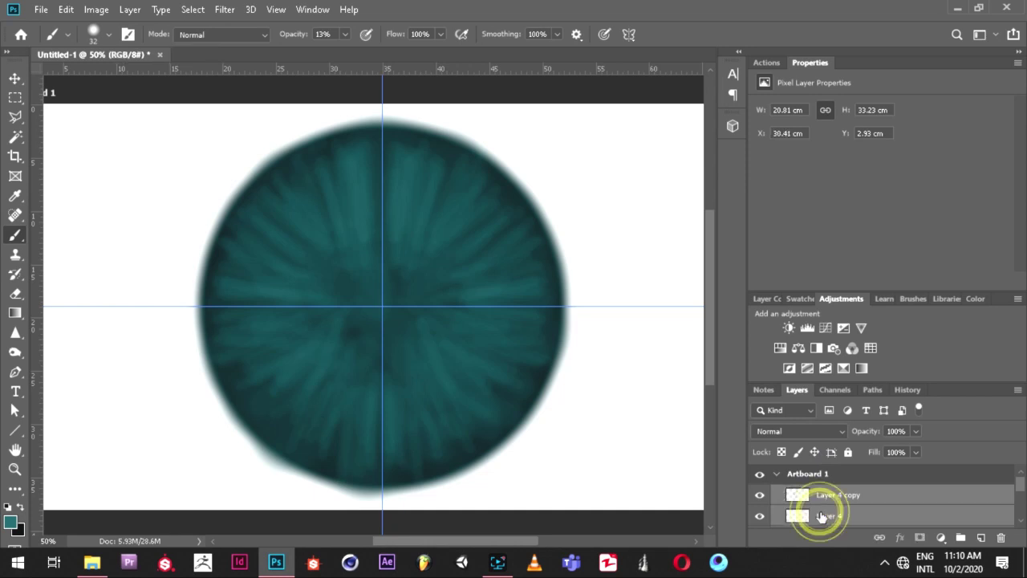
right_click(820, 506)
click(751, 446)
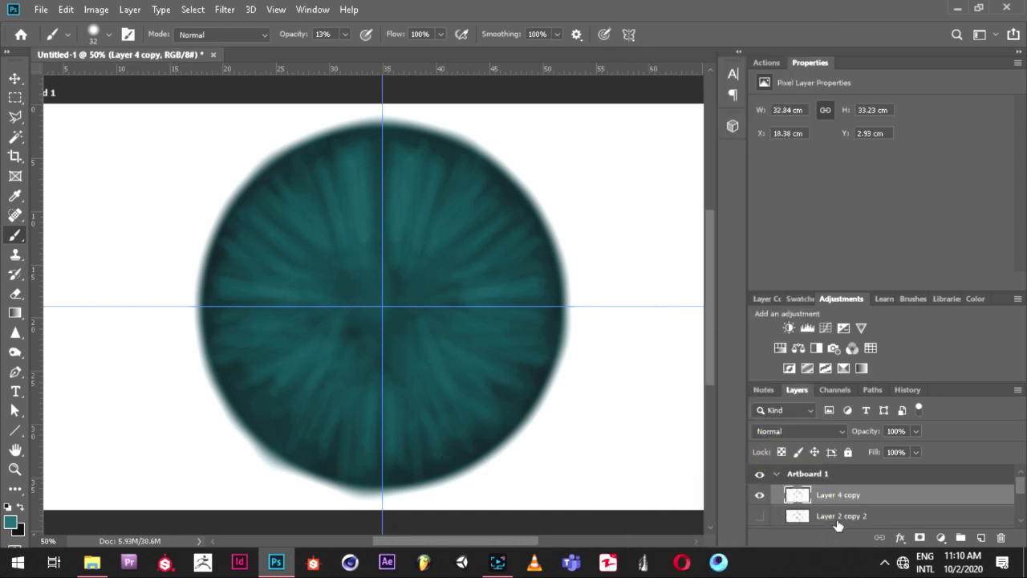
Show the hidden Layer 2 copy 2 and add a new empty layer above the strokes.
click(760, 517)
scroll(766, 519, down, 1)
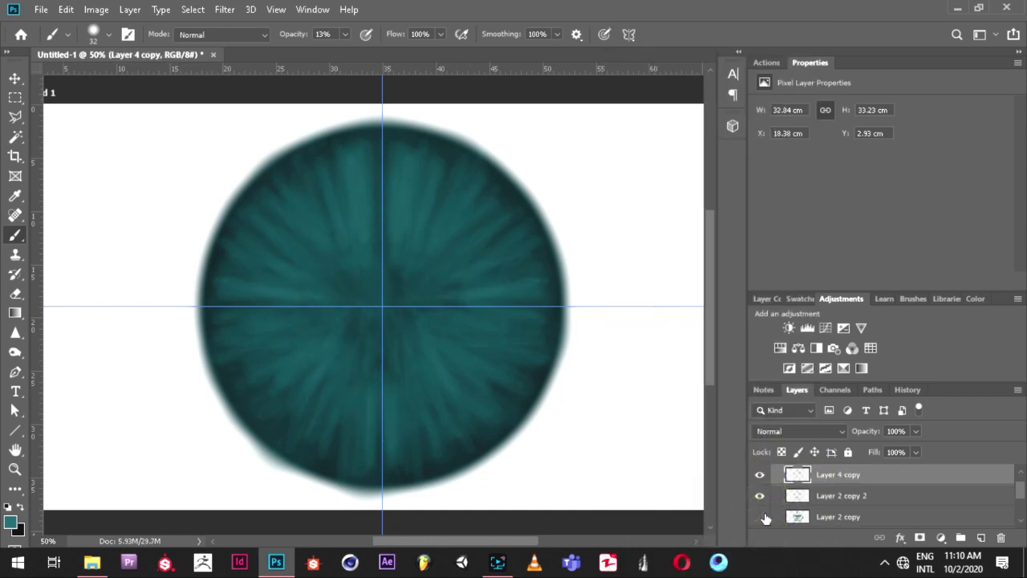
scroll(763, 518, down, 3)
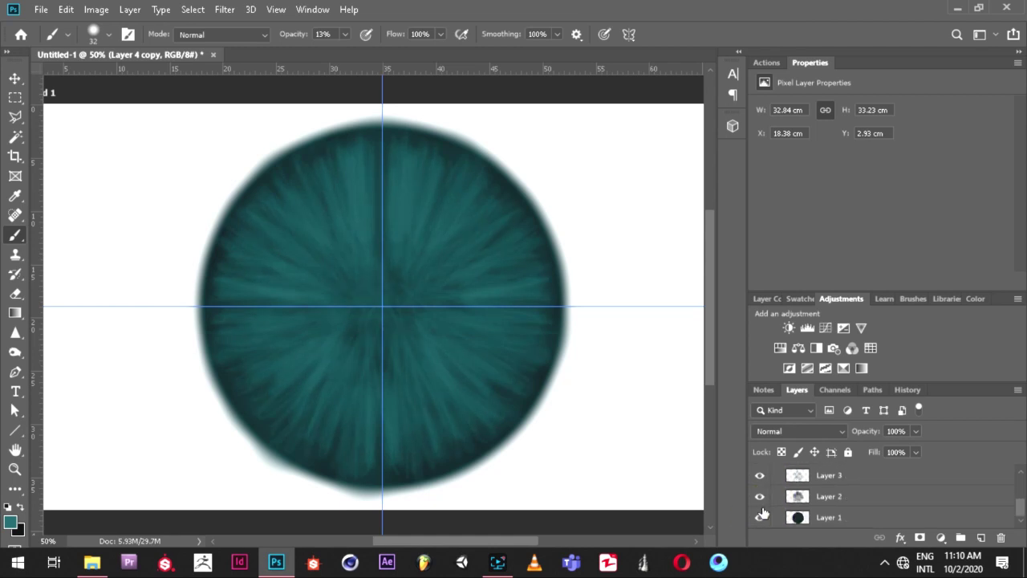
scroll(778, 501, up, 4)
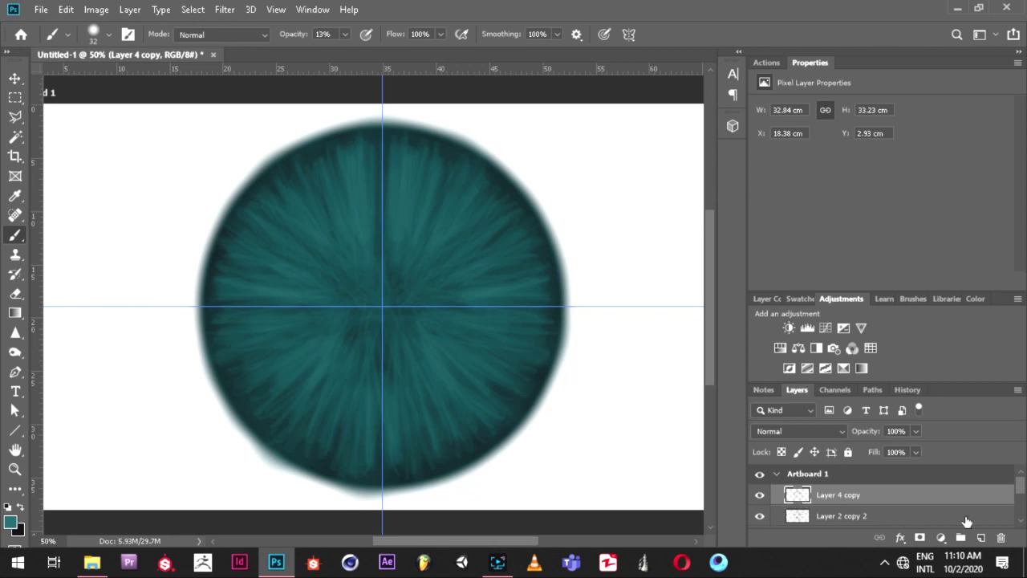
click(976, 545)
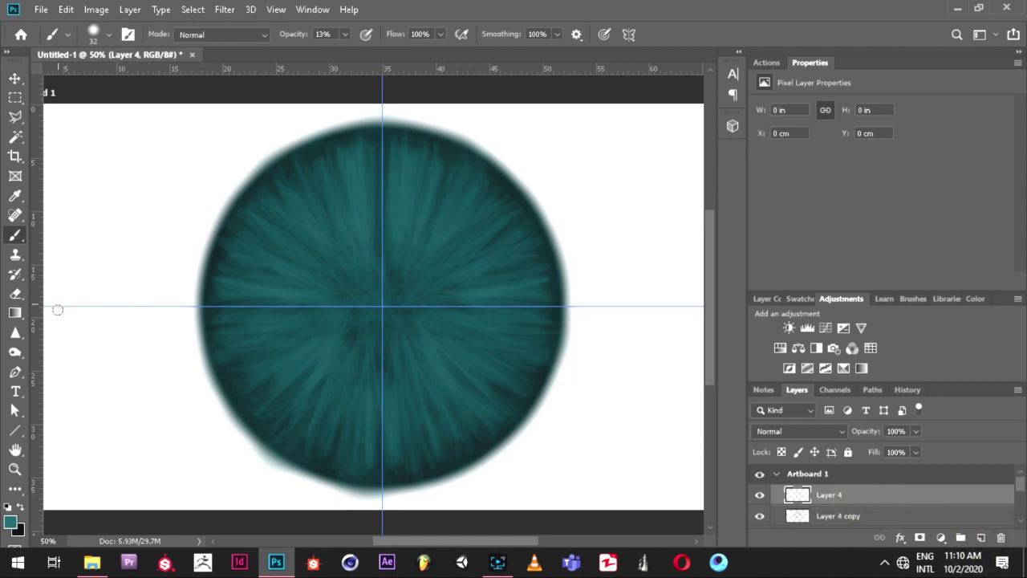
Set the foreground colour to a lighter teal for the new strokes.
click(11, 520)
drag(696, 324, 676, 297)
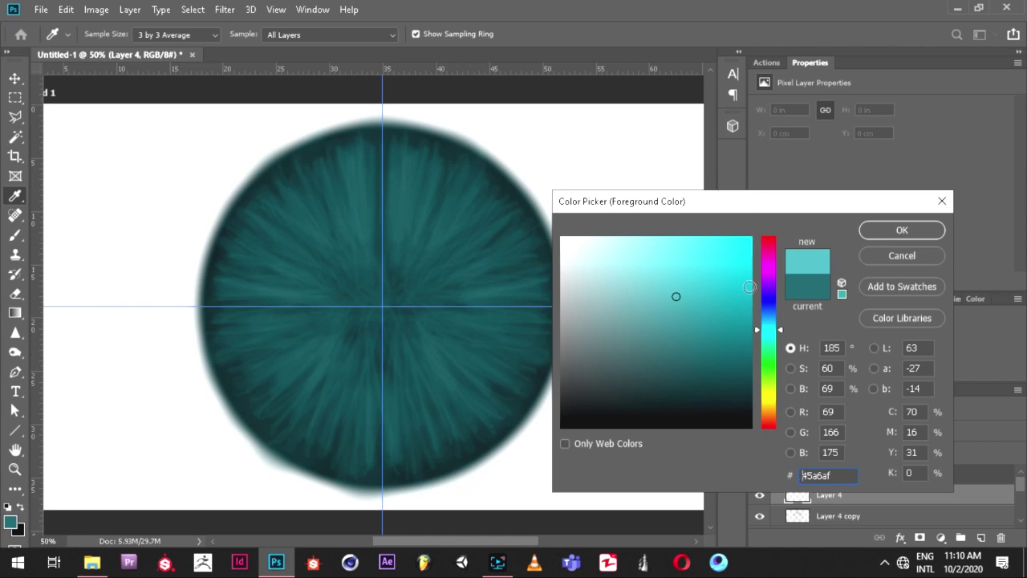
mouse_move(724, 265)
mouse_down()
mouse_move(646, 259)
mouse_move(668, 379)
mouse_move(674, 283)
mouse_move(660, 295)
mouse_move(685, 301)
mouse_up()
click(927, 238)
key(b)
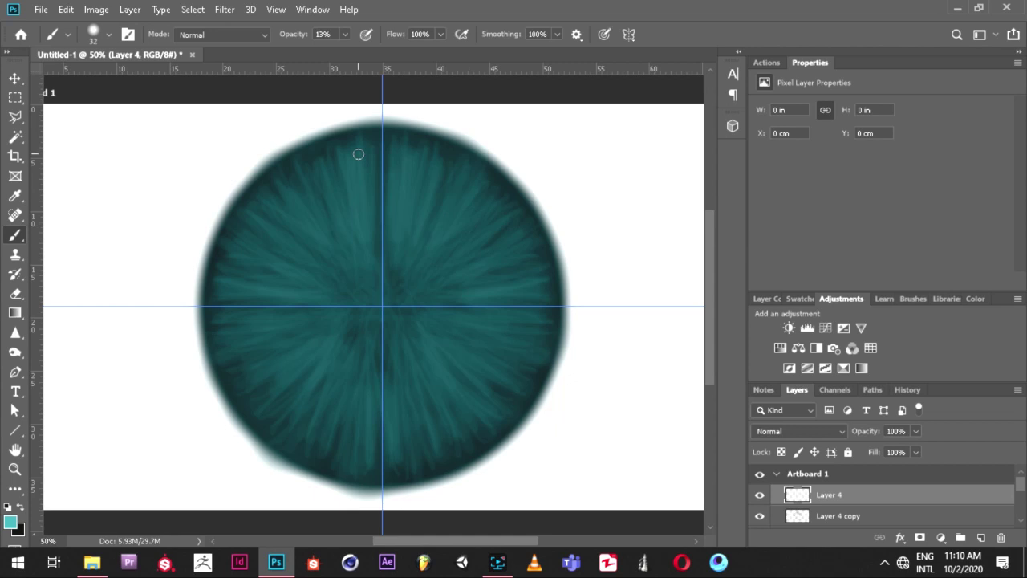
Undo a trial streak and make the soft round brush smaller.
drag(359, 145, 365, 241)
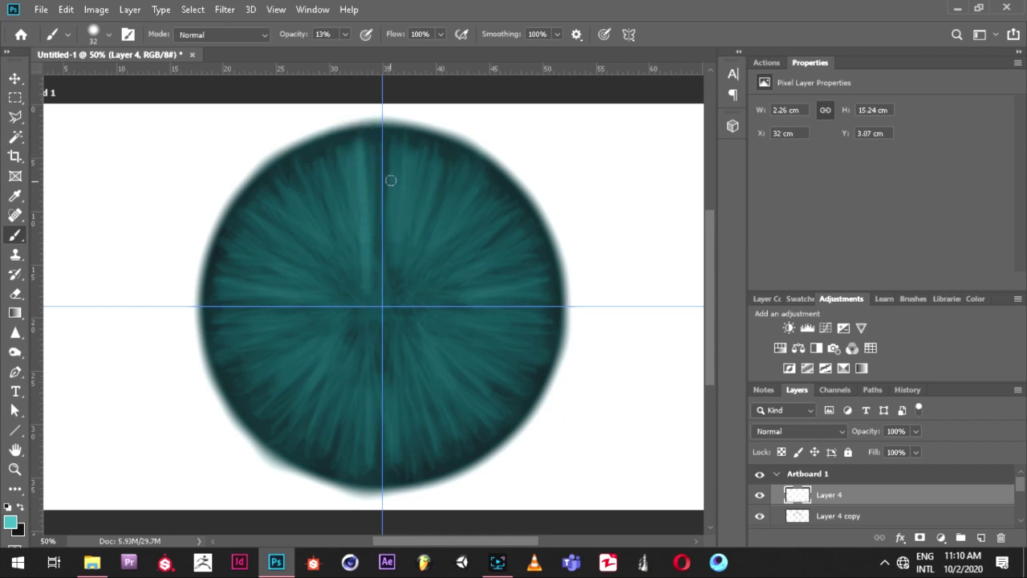
key(ctrl+z)
right_click(417, 184)
drag(498, 222, 497, 222)
click(405, 155)
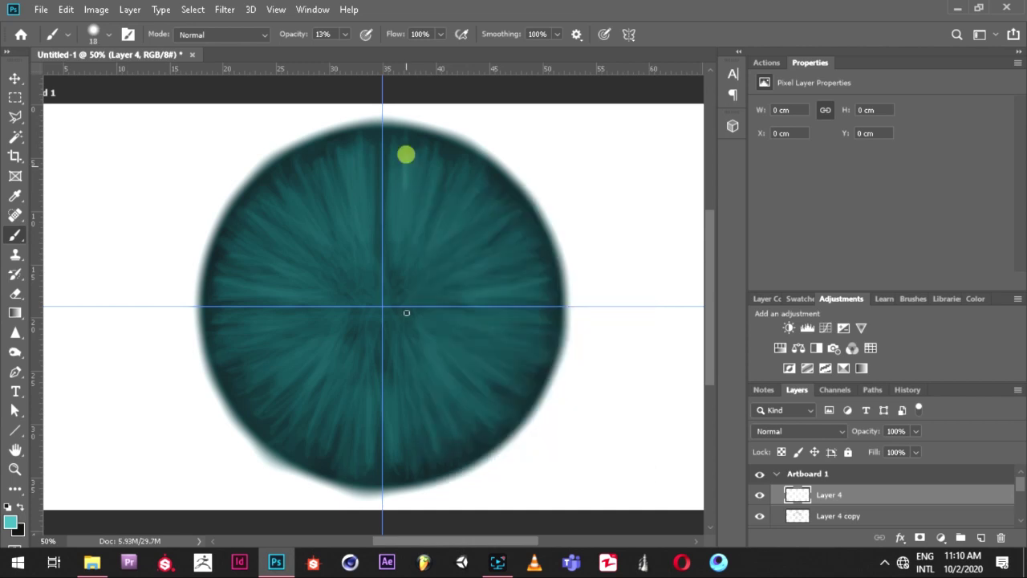
Paint light radial streaks in the upper and upper-right iris, then soften the brush.
drag(395, 143, 393, 239)
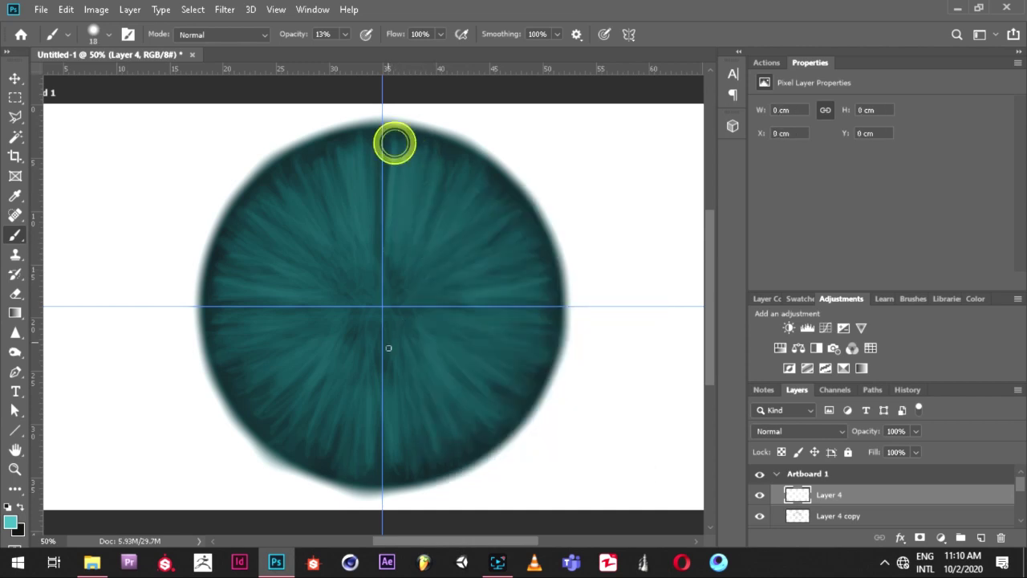
drag(426, 160, 415, 277)
drag(502, 190, 413, 289)
drag(518, 213, 351, 329)
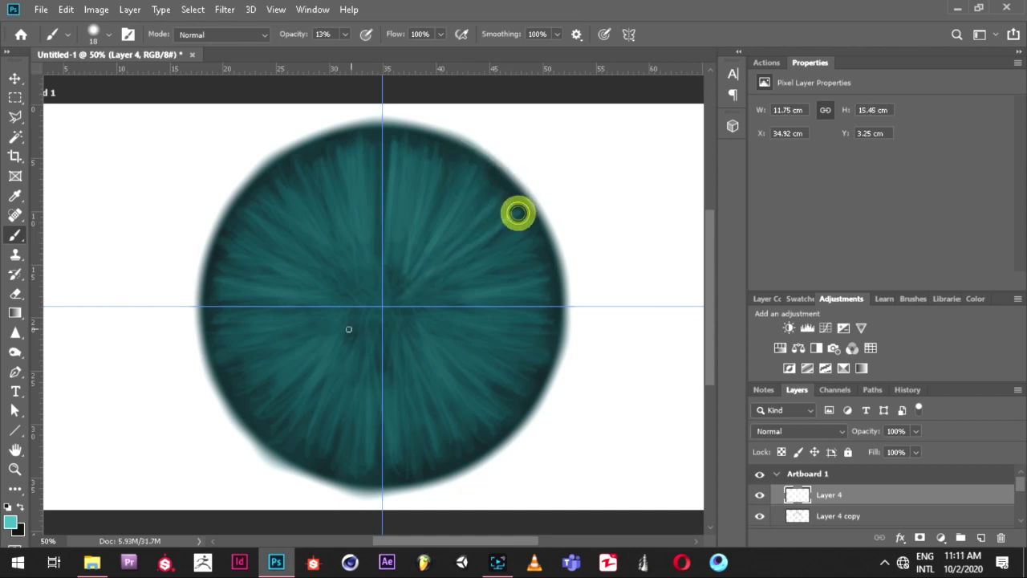
drag(527, 236, 536, 241)
right_click(553, 270)
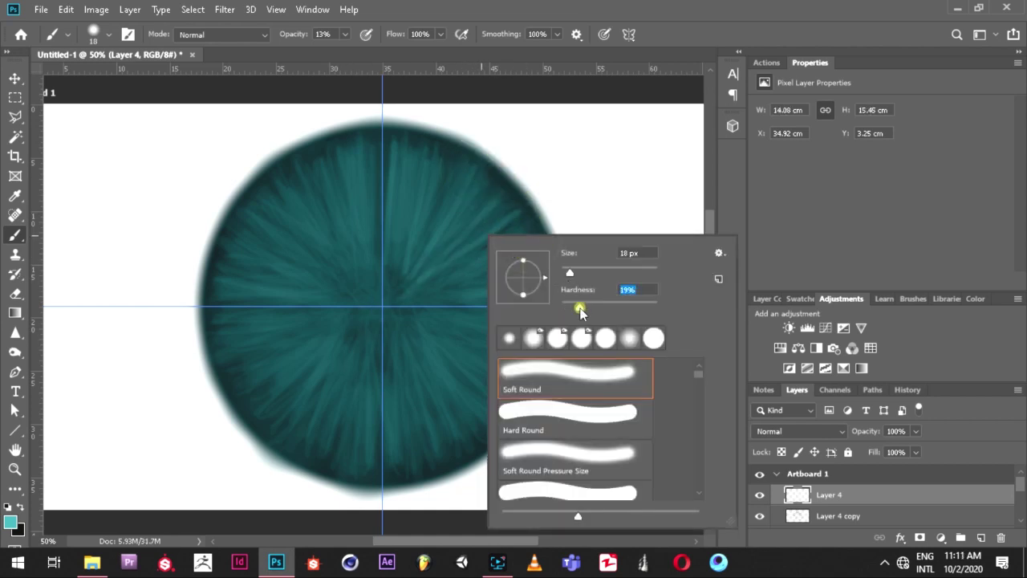
click(486, 201)
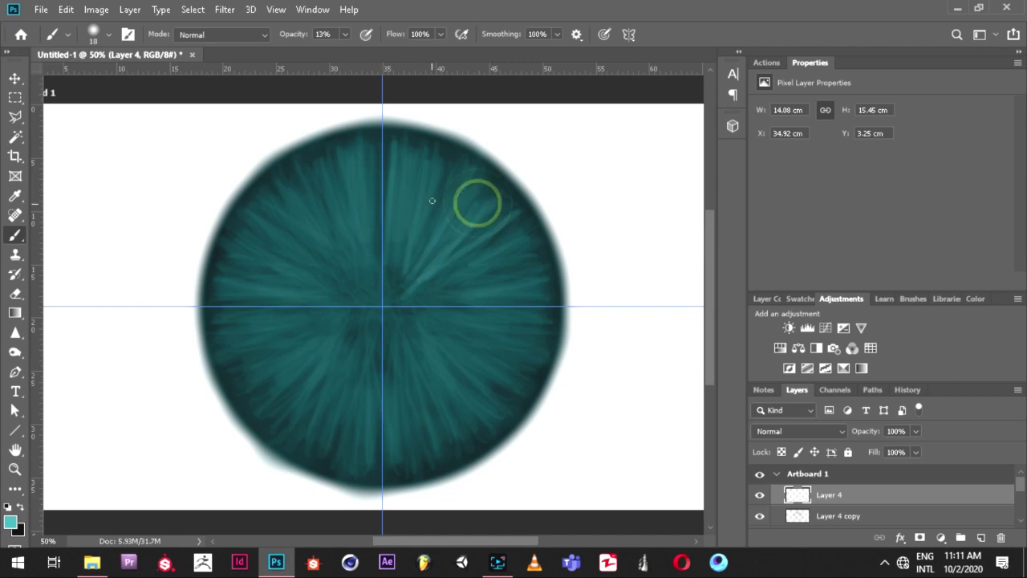
Add faint radial streaks across the right half of the iris.
drag(446, 165, 406, 198)
mouse_move(550, 273)
mouse_down()
mouse_move(543, 258)
mouse_move(469, 302)
mouse_up()
drag(553, 335, 473, 326)
click(544, 324)
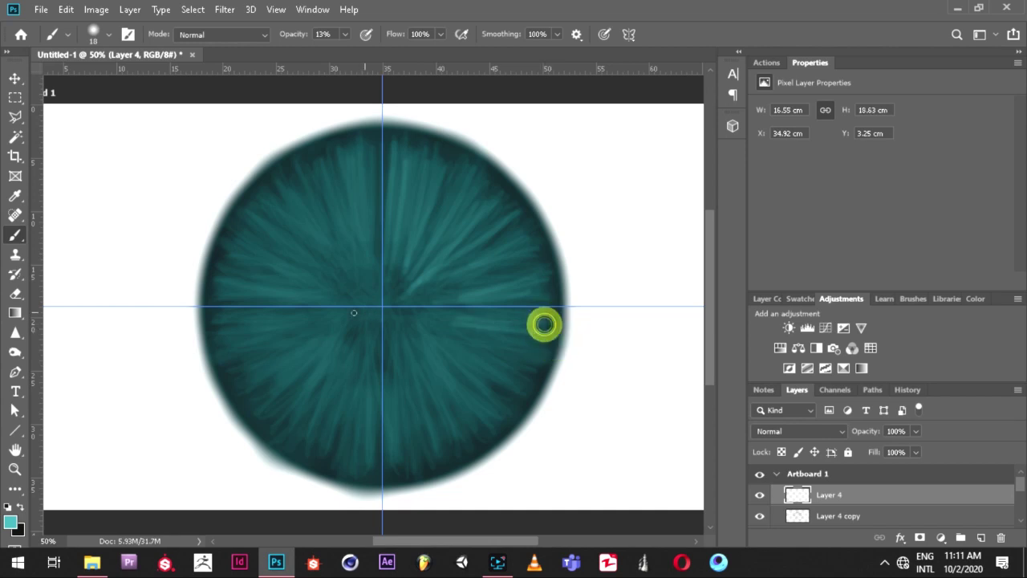
mouse_move(539, 362)
mouse_down()
mouse_move(518, 386)
mouse_move(450, 341)
mouse_up()
drag(523, 350, 474, 333)
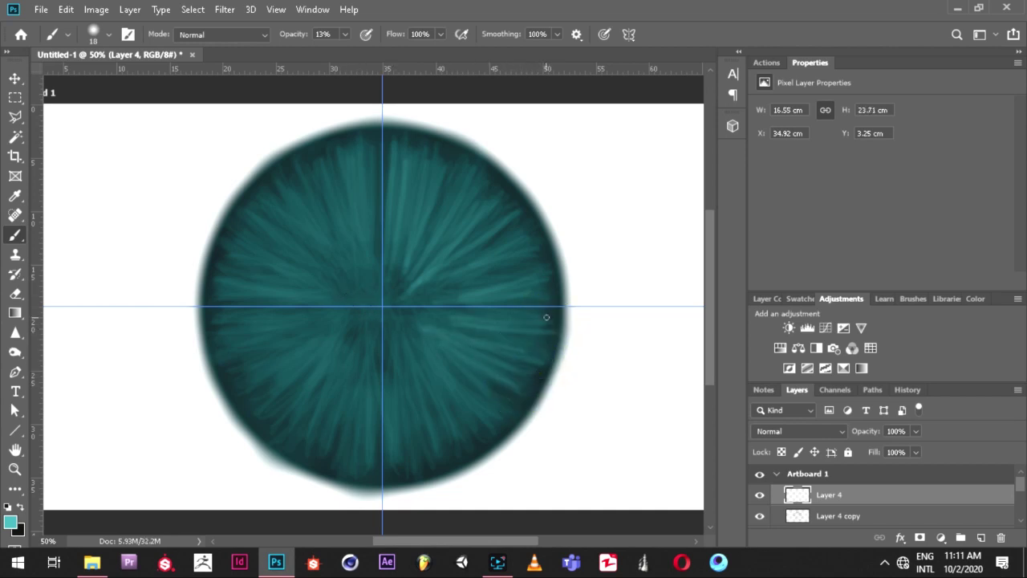
mouse_move(532, 297)
mouse_down()
mouse_move(503, 253)
mouse_move(517, 238)
mouse_move(428, 343)
mouse_up()
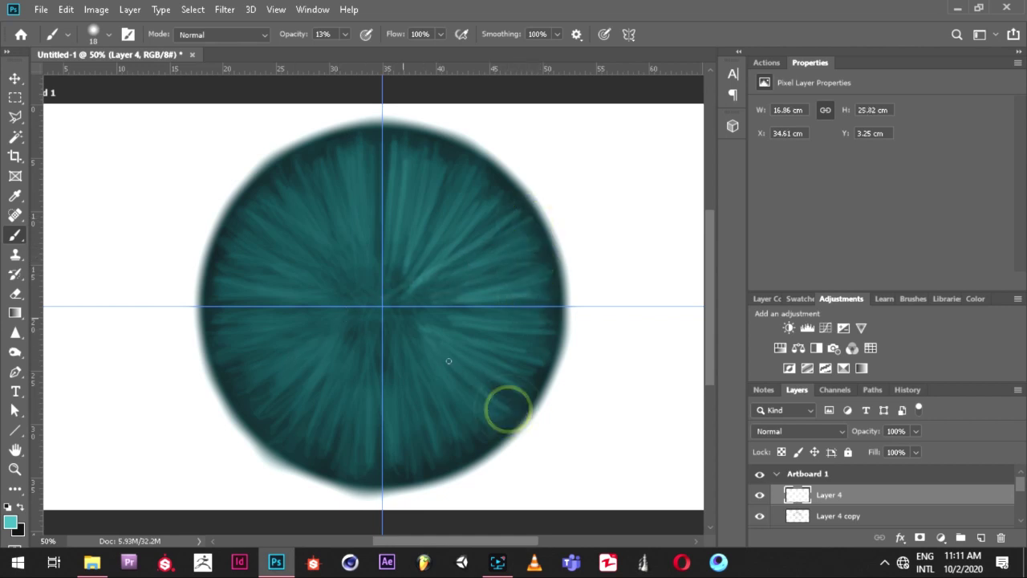
Paint faint streaks in the lower-right iris and dab strokes up its right side.
mouse_move(508, 409)
mouse_down()
mouse_move(456, 431)
mouse_move(420, 471)
mouse_move(392, 464)
mouse_move(431, 447)
mouse_up()
click(457, 431)
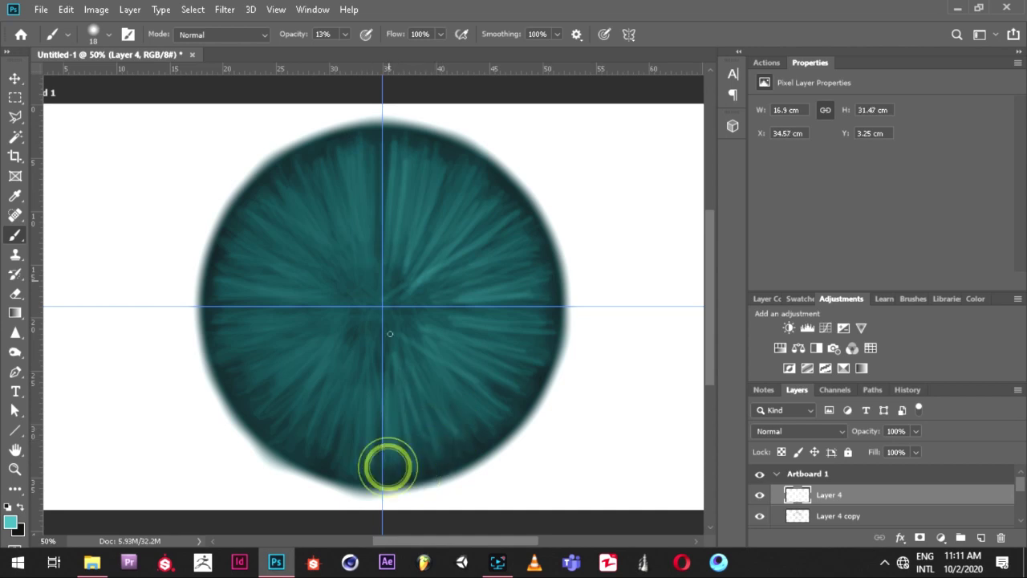
click(463, 450)
click(479, 436)
click(520, 392)
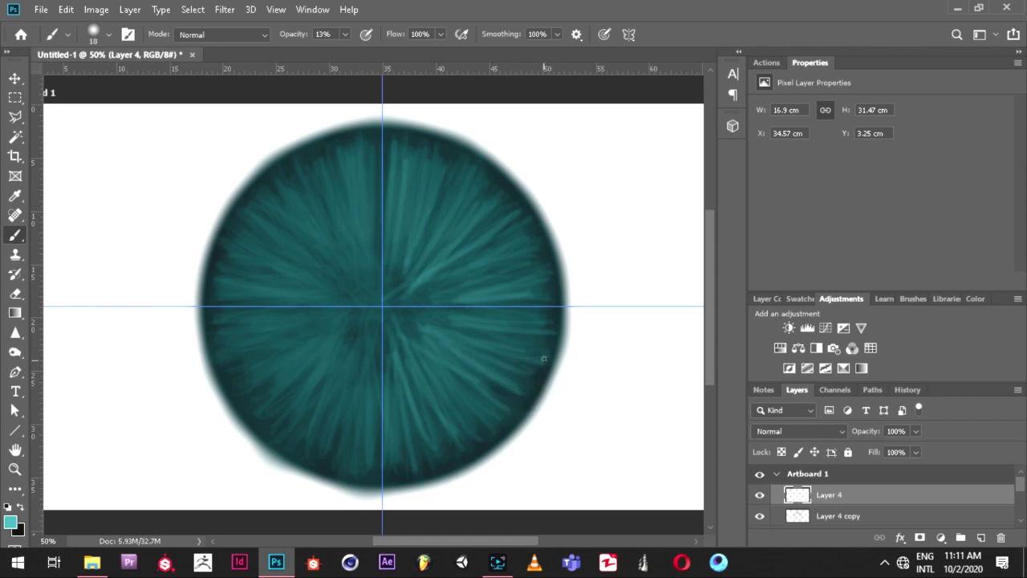
click(532, 321)
click(499, 263)
click(489, 218)
Add faint streaks across the lower iris.
drag(474, 410, 464, 431)
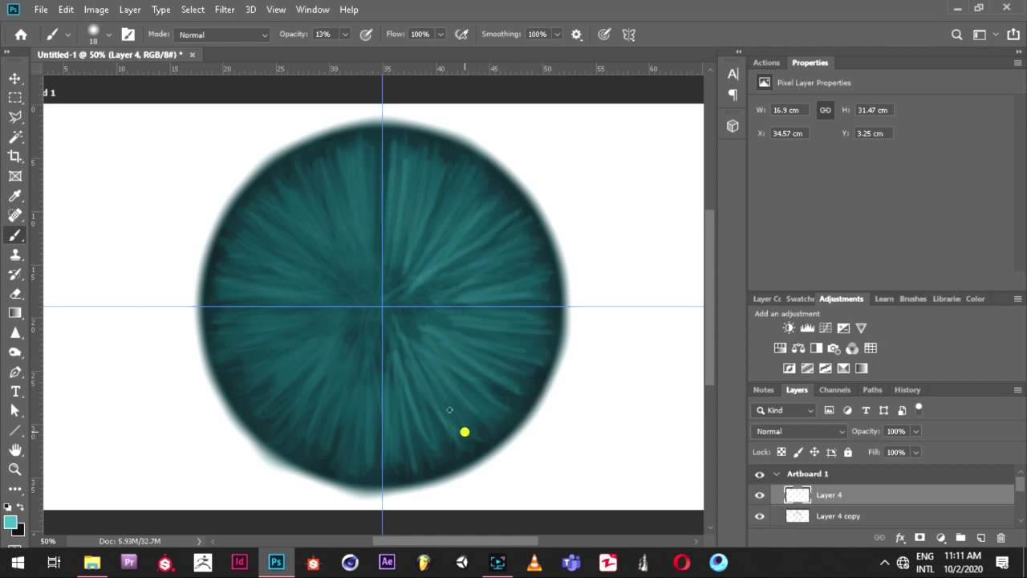
click(445, 442)
click(414, 459)
drag(394, 460, 477, 435)
click(454, 422)
Dab more light strokes right of centre and lower-right, then toggle the layer to compare.
click(532, 316)
click(431, 168)
click(468, 288)
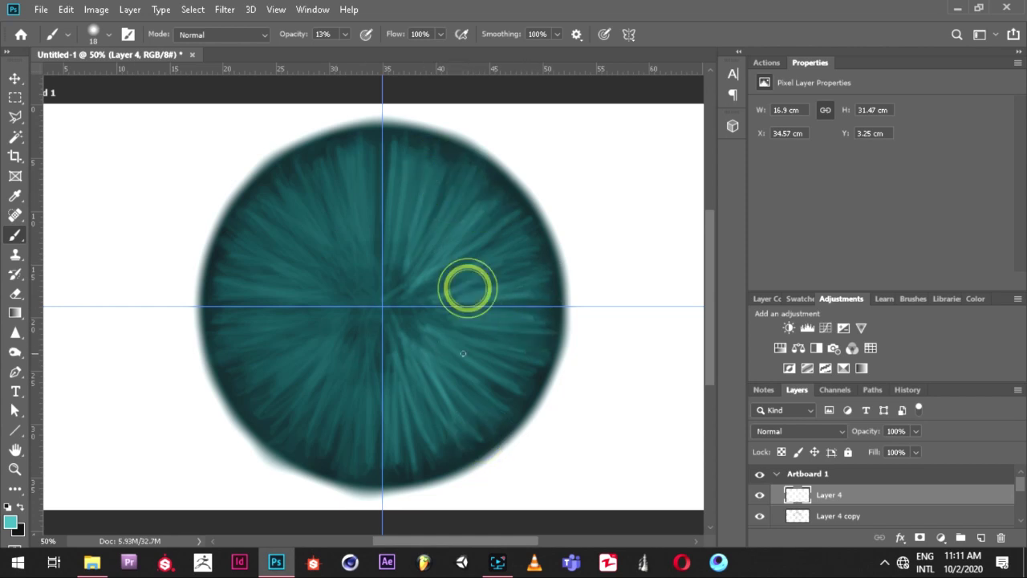
click(470, 336)
click(522, 401)
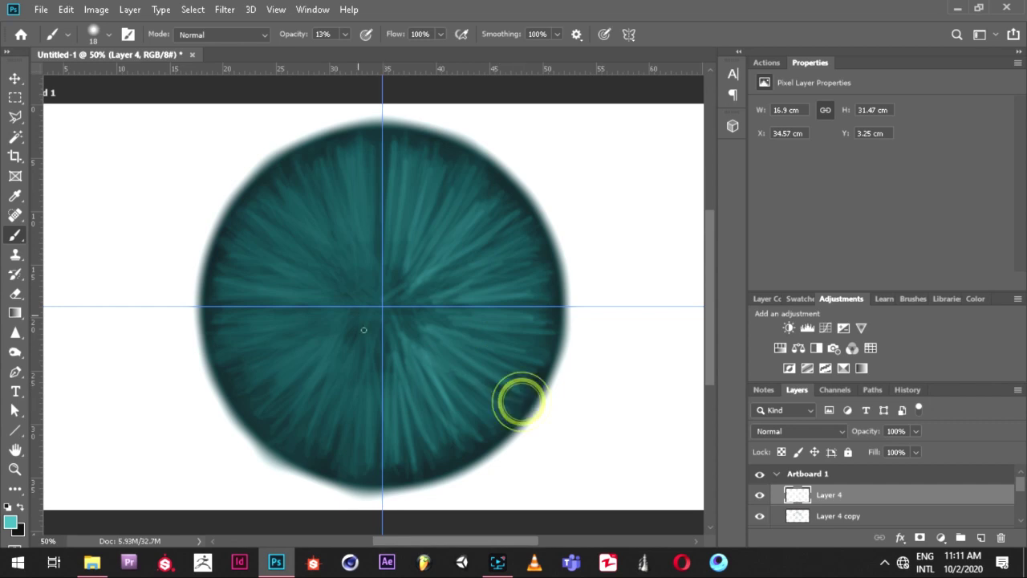
click(501, 442)
click(458, 447)
click(506, 397)
click(518, 370)
click(521, 307)
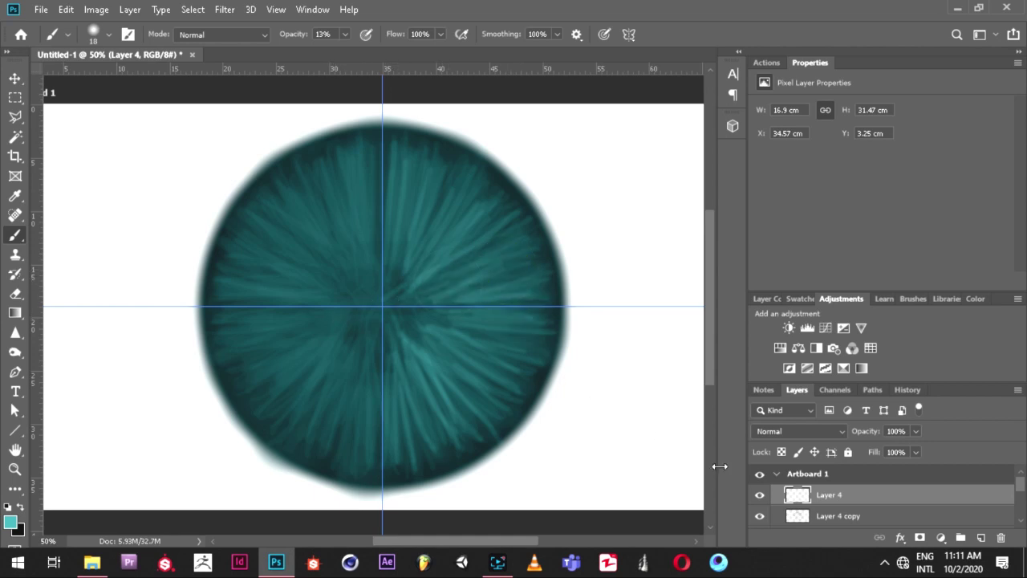
click(760, 495)
click(760, 495)
Duplicate Layer 4's light streaks, flip the copy onto the iris's left half, and select both layers.
click(799, 495)
key(ctrl+t)
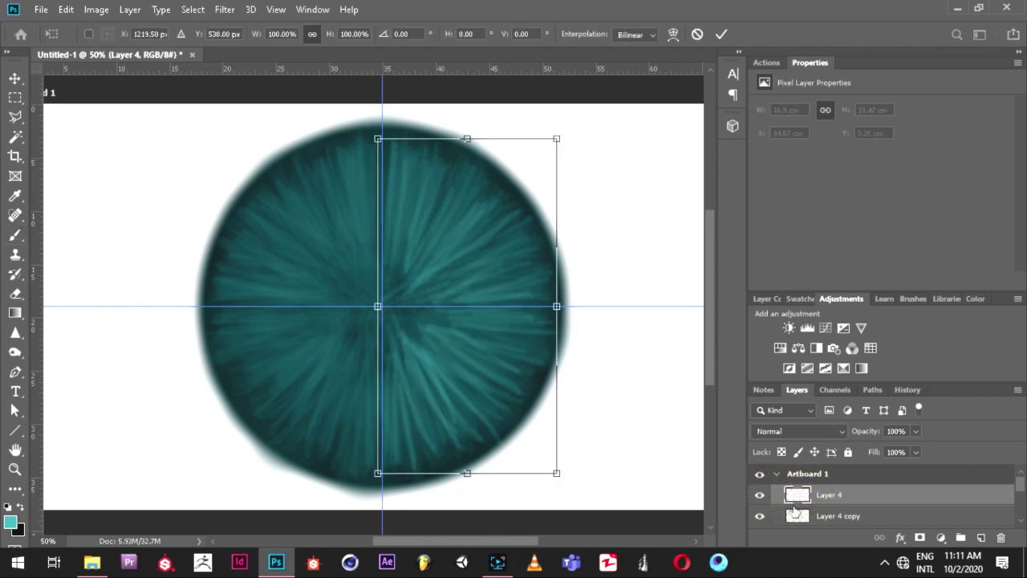
click(698, 33)
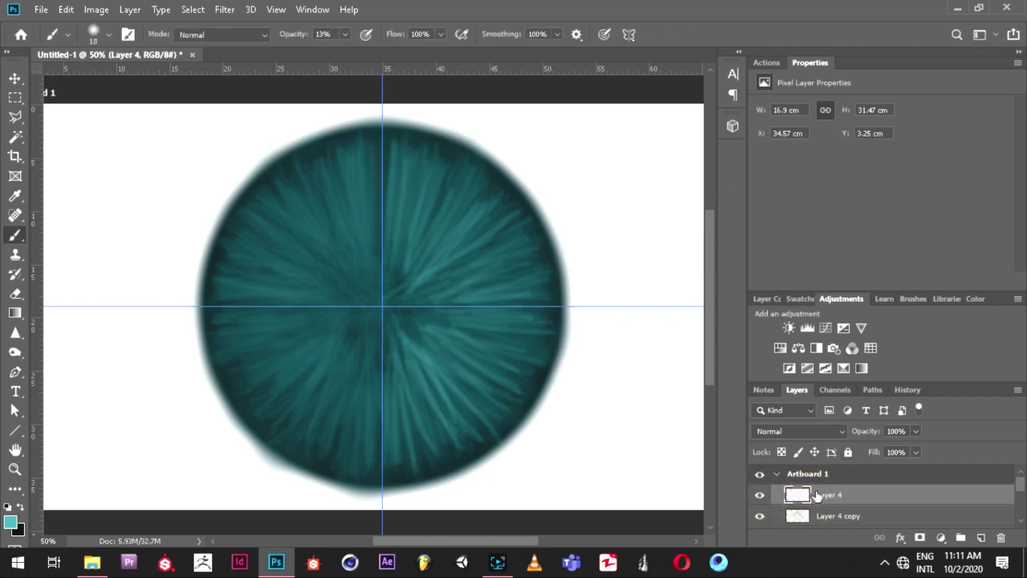
key(ctrl+j)
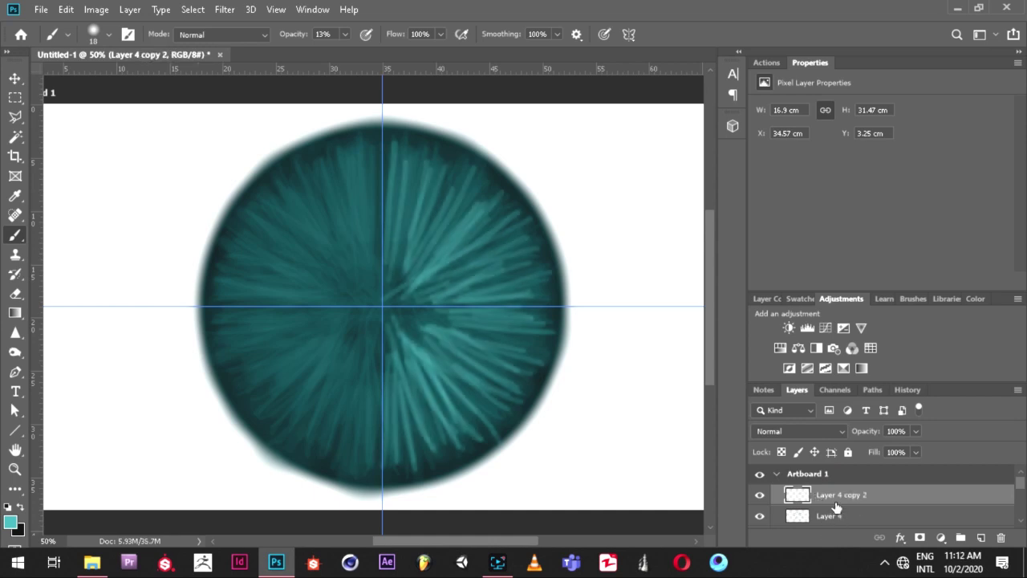
key(ctrl+t)
right_click(499, 253)
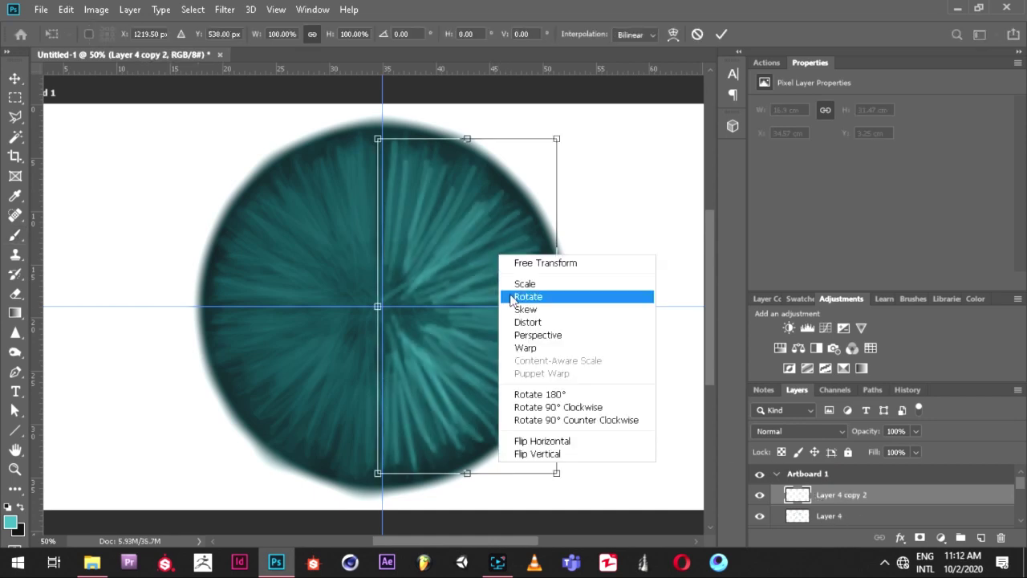
click(552, 450)
mouse_move(501, 314)
mouse_down()
mouse_move(314, 315)
mouse_move(322, 307)
mouse_up()
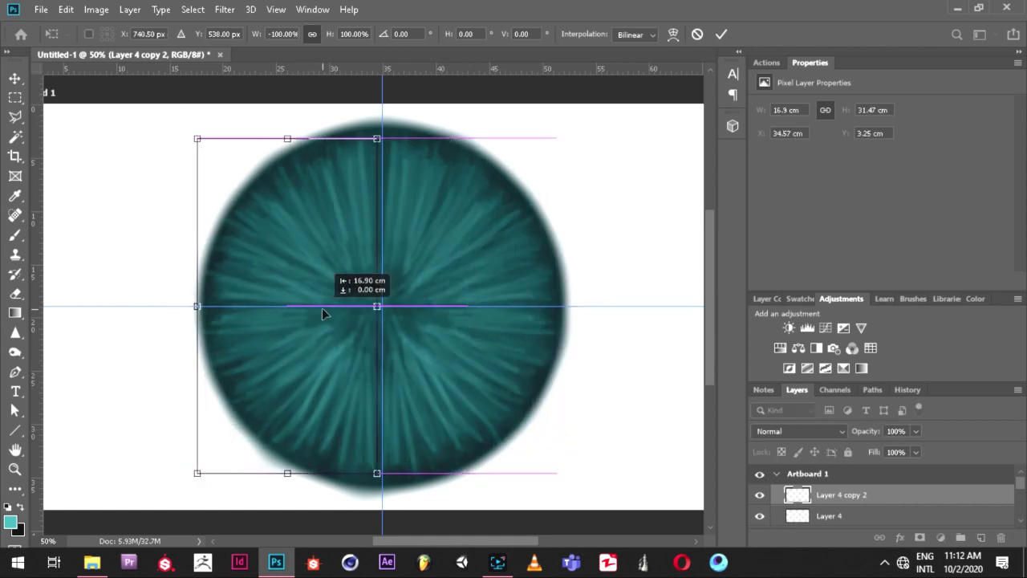
click(722, 33)
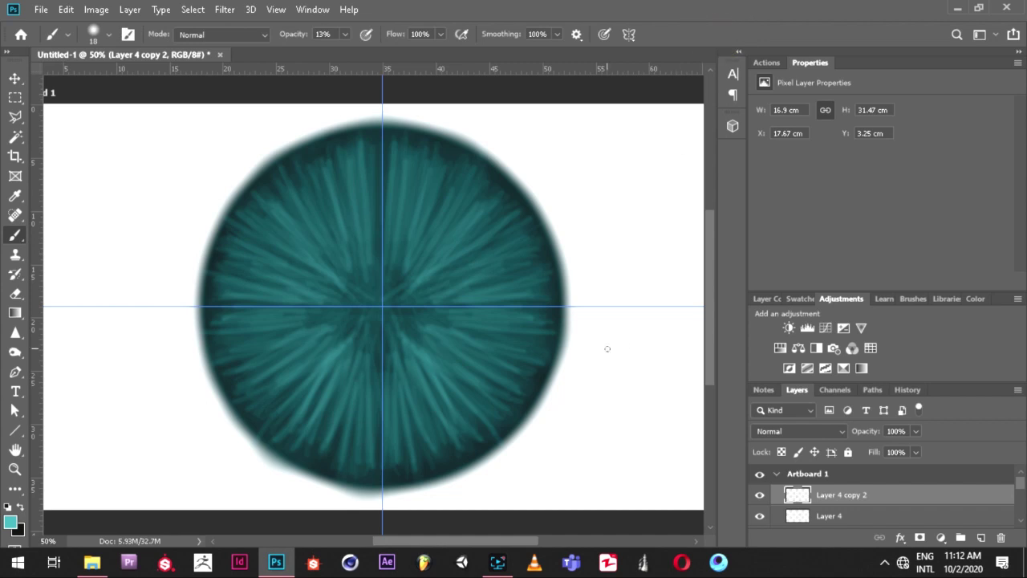
right_click(831, 512)
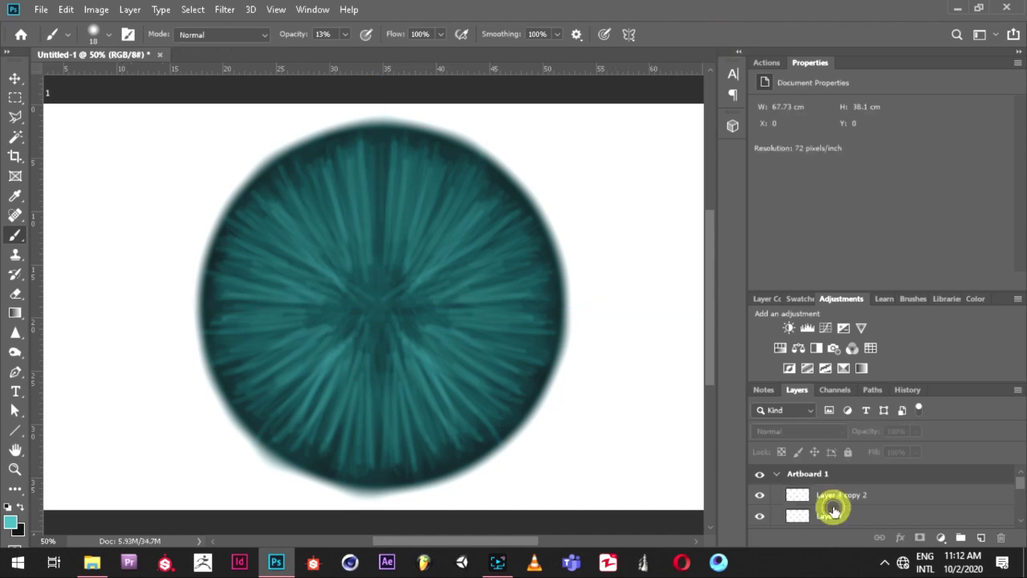
click(853, 504)
Merge Layer 4 copy 2 and Layer 4 into one layer and toggle it to check.
click(865, 495)
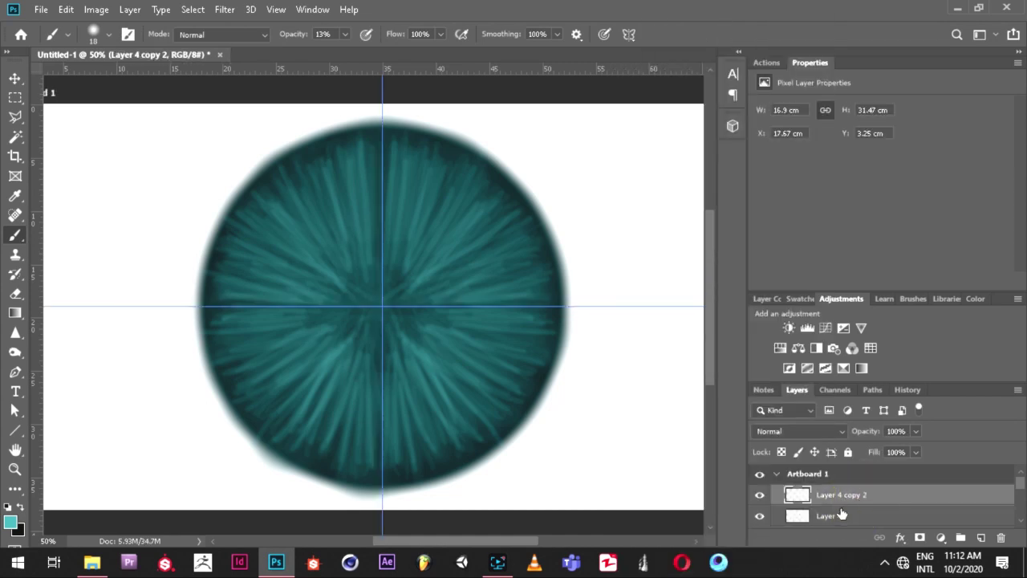
ctrl+click(859, 499)
click(858, 499)
shift+click(848, 516)
right_click(848, 515)
click(786, 446)
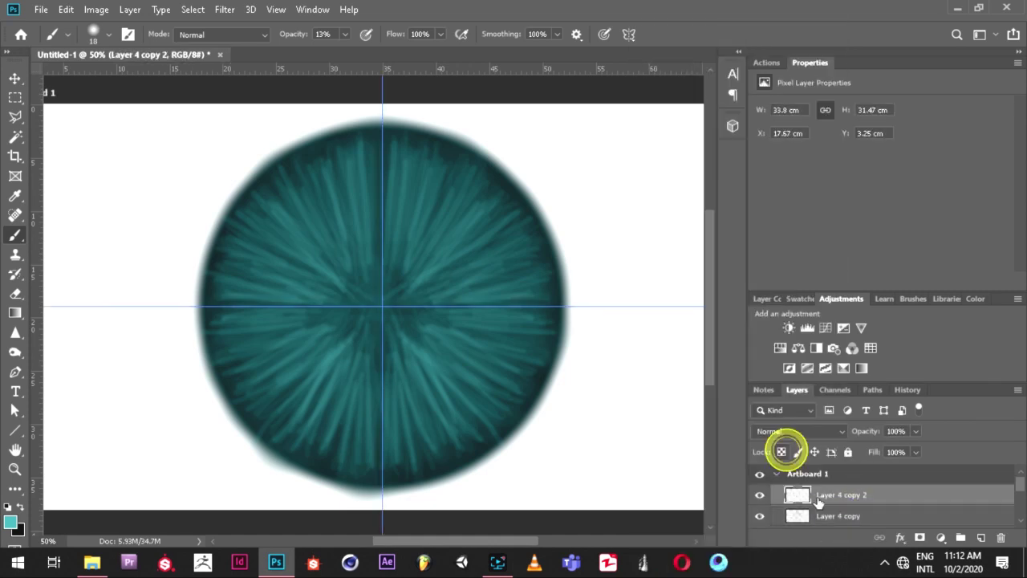
click(759, 498)
click(760, 497)
click(759, 498)
click(759, 498)
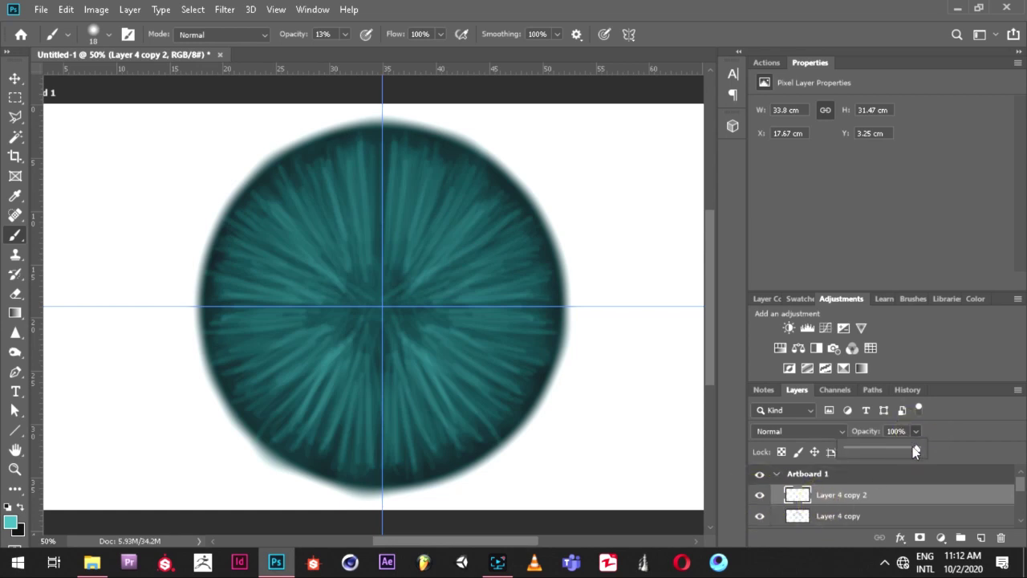
Lower the merged stroke layer to 54% opacity and add a new empty layer above.
mouse_move(897, 455)
mouse_down()
mouse_move(861, 448)
mouse_move(896, 449)
mouse_up()
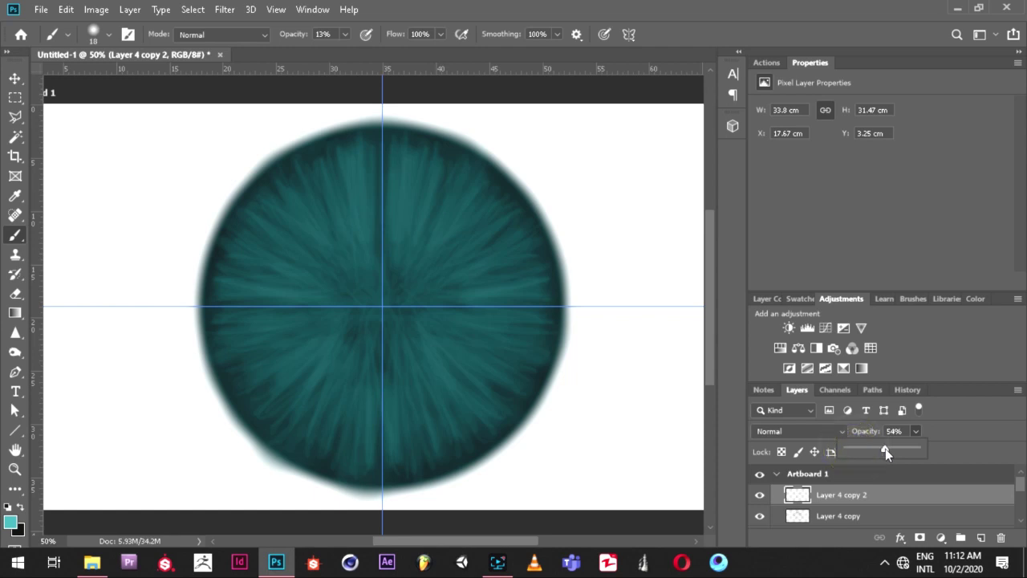
drag(884, 453, 882, 453)
click(936, 512)
click(862, 496)
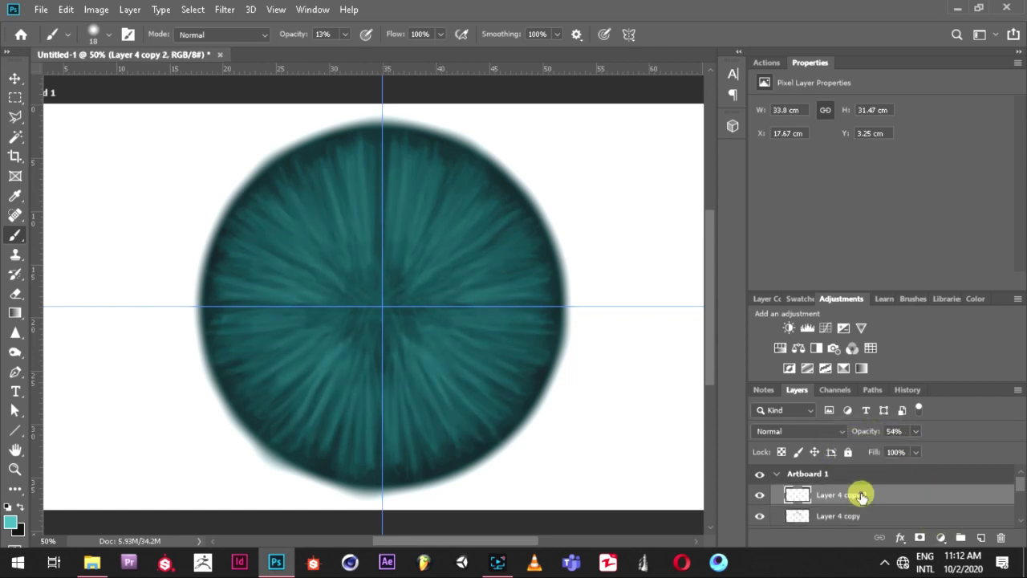
click(981, 537)
click(864, 495)
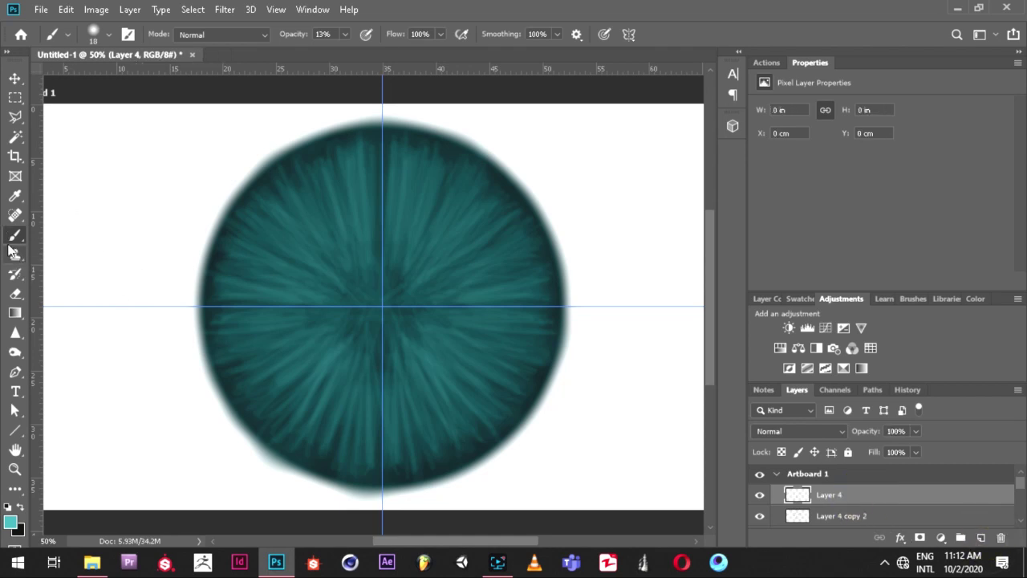
Set the brush to 10 px with 15% opacity.
right_click(479, 225)
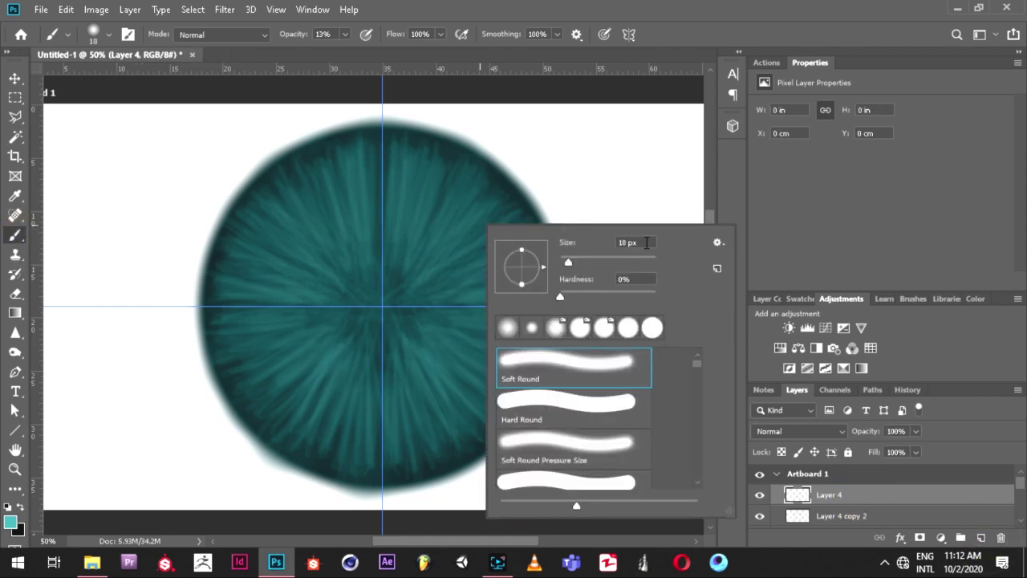
click(647, 242)
text(10)
key(Return)
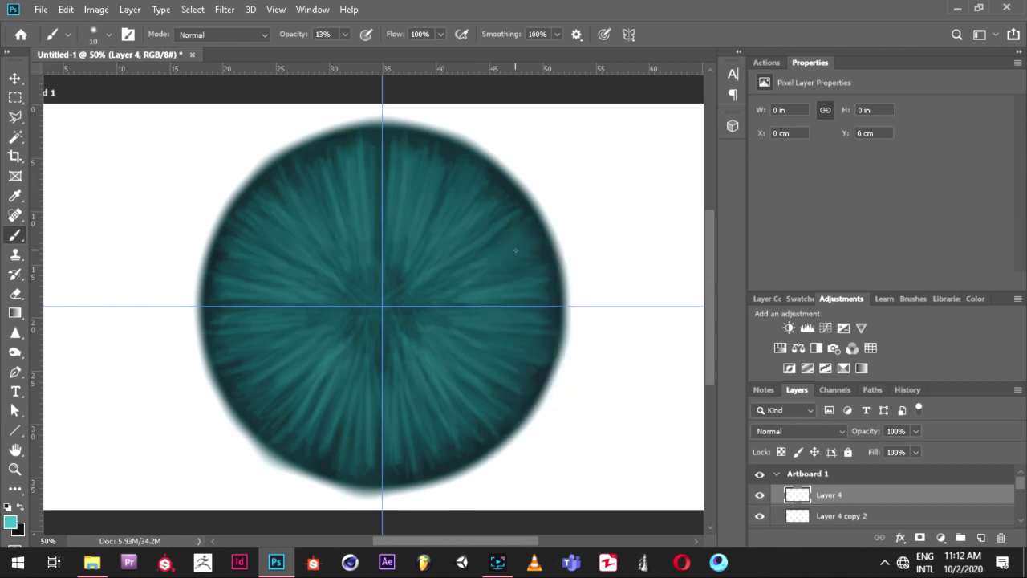
click(344, 35)
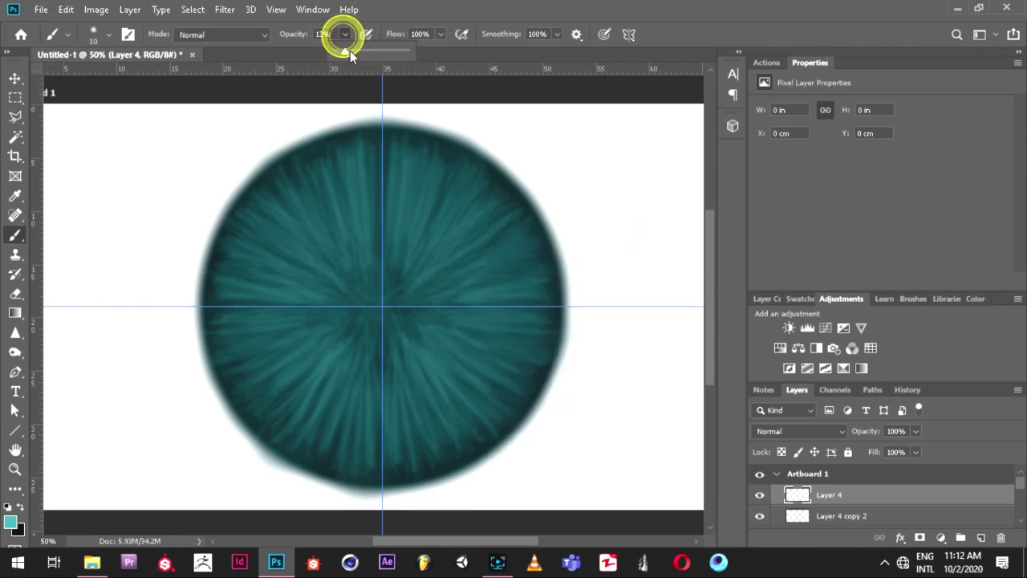
click(322, 34)
text(15)
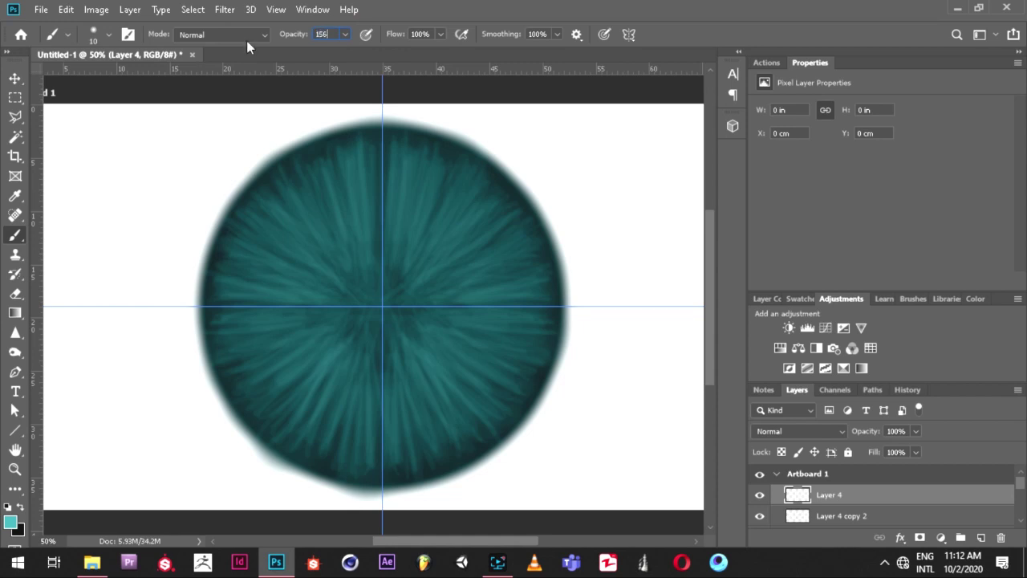
key(Return)
Paint faint teal dabs and inward streaks across the upper right of the iris.
click(352, 168)
click(391, 146)
click(433, 152)
click(420, 165)
click(464, 171)
click(452, 167)
click(489, 189)
click(505, 219)
click(539, 228)
click(543, 257)
click(539, 282)
click(515, 215)
click(493, 198)
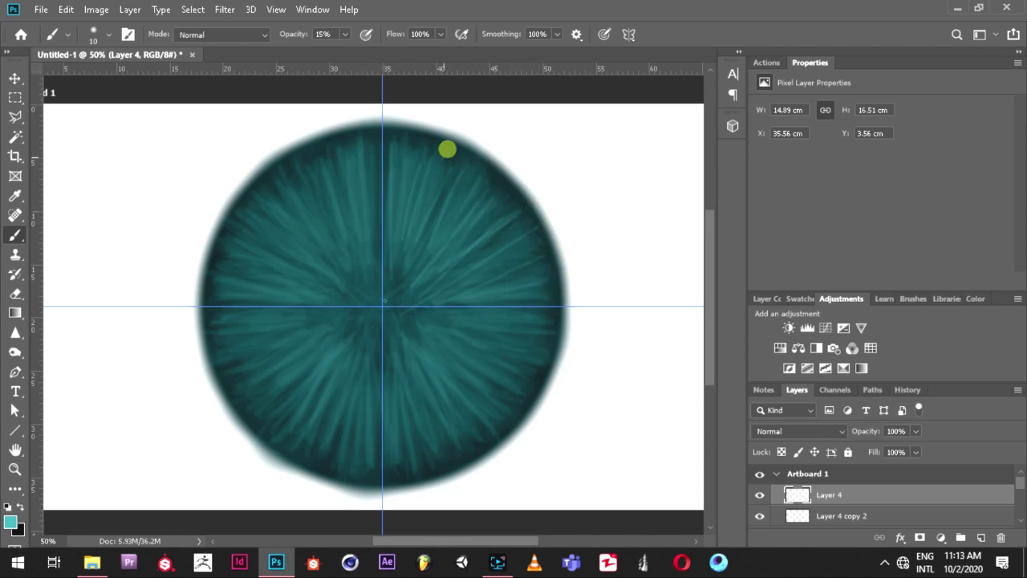
click(406, 139)
click(424, 154)
click(532, 236)
drag(527, 254, 454, 281)
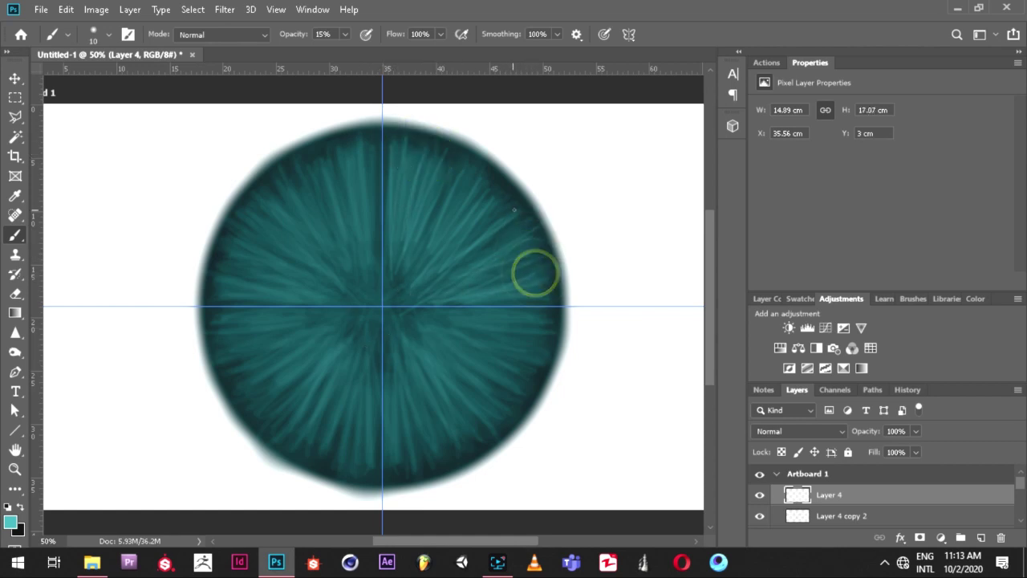
click(514, 206)
drag(475, 198, 414, 221)
drag(470, 179, 412, 290)
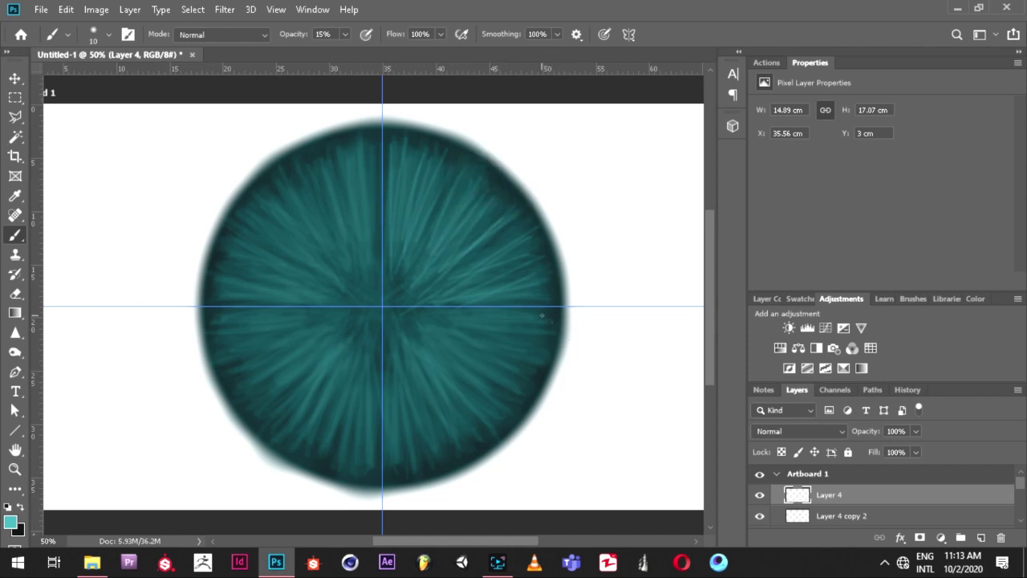
Paint faint teal streaks and dabs over the iris's right side, lower right and bottom.
drag(522, 329, 495, 327)
mouse_move(529, 362)
mouse_down()
mouse_move(481, 345)
mouse_move(511, 382)
mouse_up()
click(490, 425)
mouse_move(490, 425)
mouse_down()
mouse_move(506, 377)
mouse_move(426, 460)
mouse_move(386, 277)
mouse_up()
drag(441, 422, 438, 424)
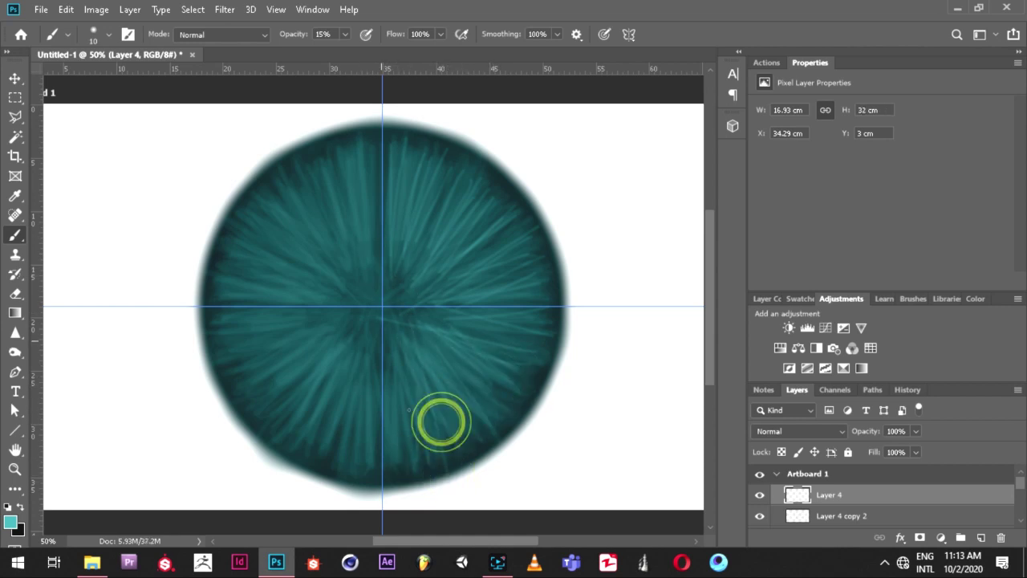
drag(404, 463, 484, 407)
click(510, 414)
click(549, 346)
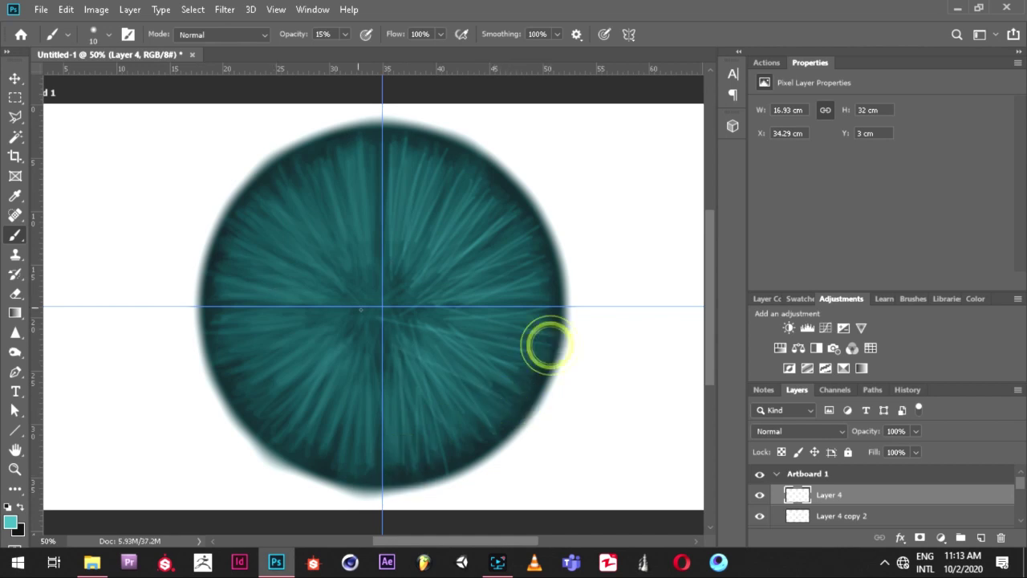
click(524, 356)
click(499, 391)
click(497, 414)
click(471, 431)
click(454, 421)
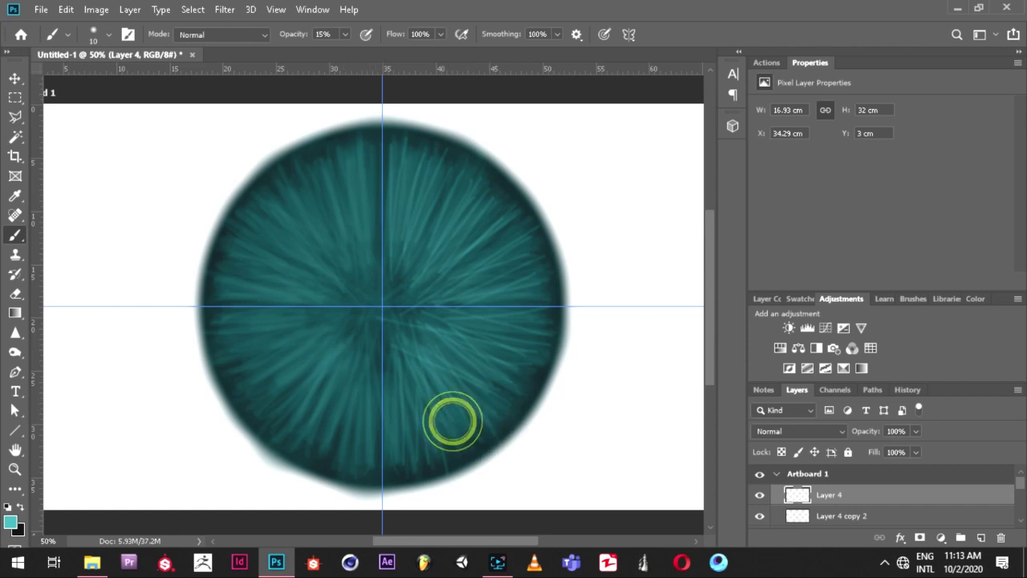
click(415, 461)
click(395, 474)
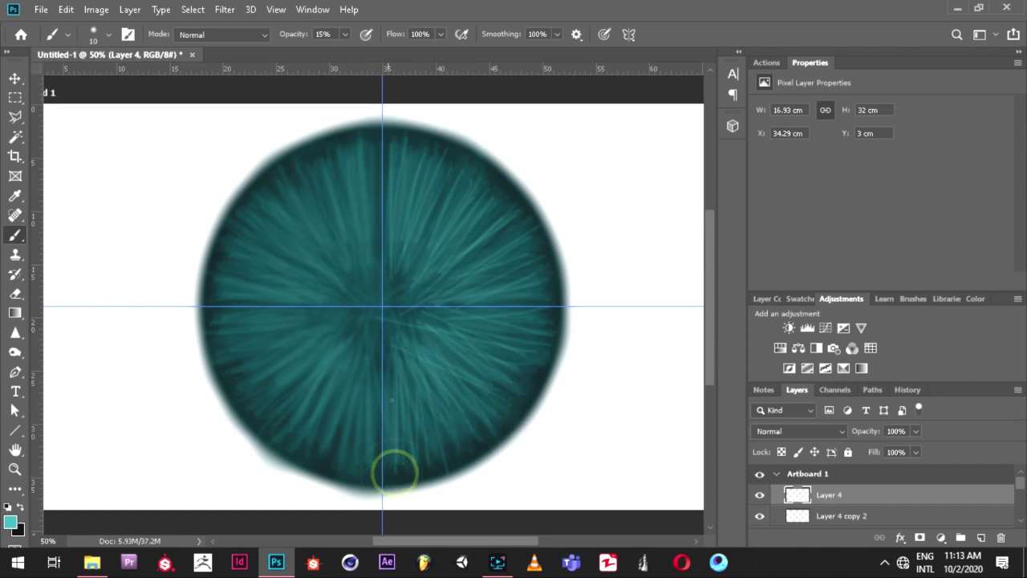
drag(394, 470, 392, 466)
click(408, 479)
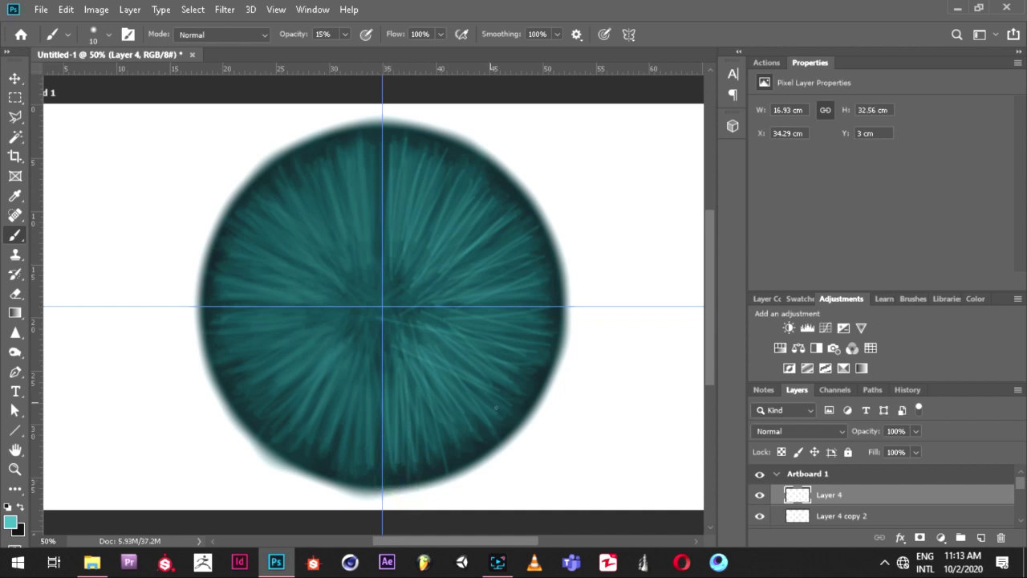
click(515, 276)
click(515, 262)
click(500, 233)
click(495, 218)
click(531, 403)
click(506, 422)
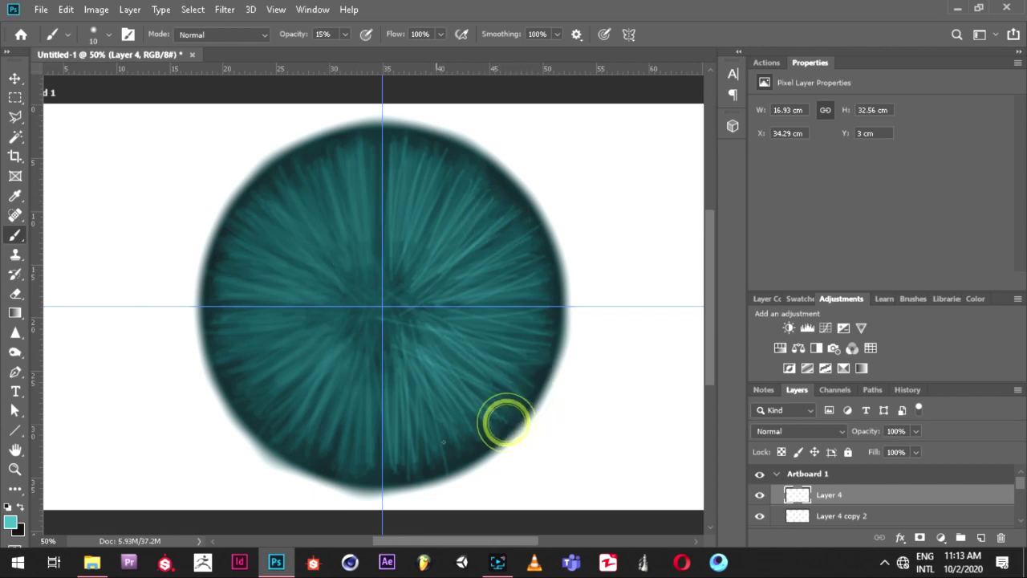
click(394, 461)
click(422, 453)
click(475, 426)
Duplicate the right-half streaks, flip the copy horizontally, and place it over the iris's left half.
click(489, 282)
click(809, 493)
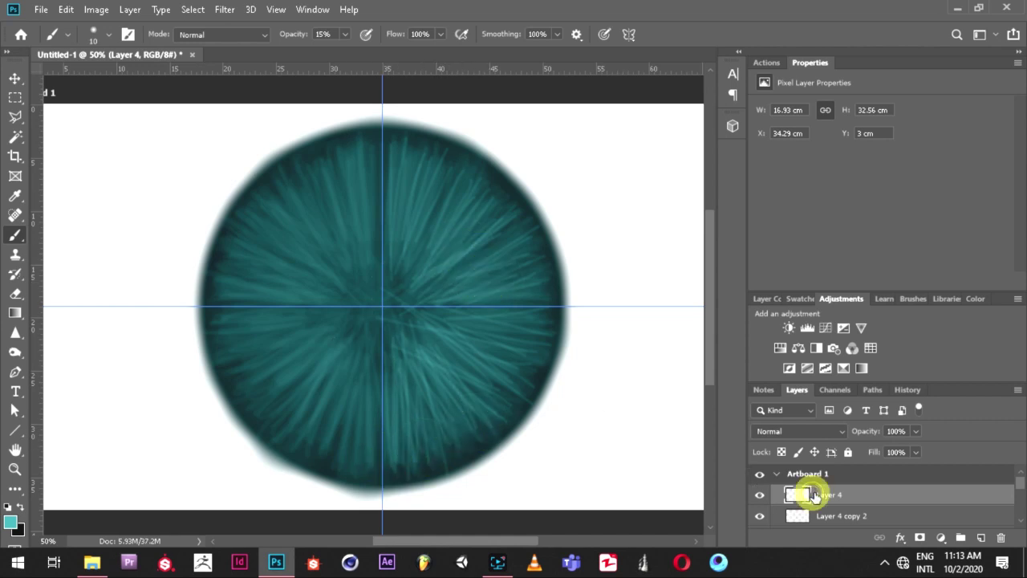
key(ctrl+j)
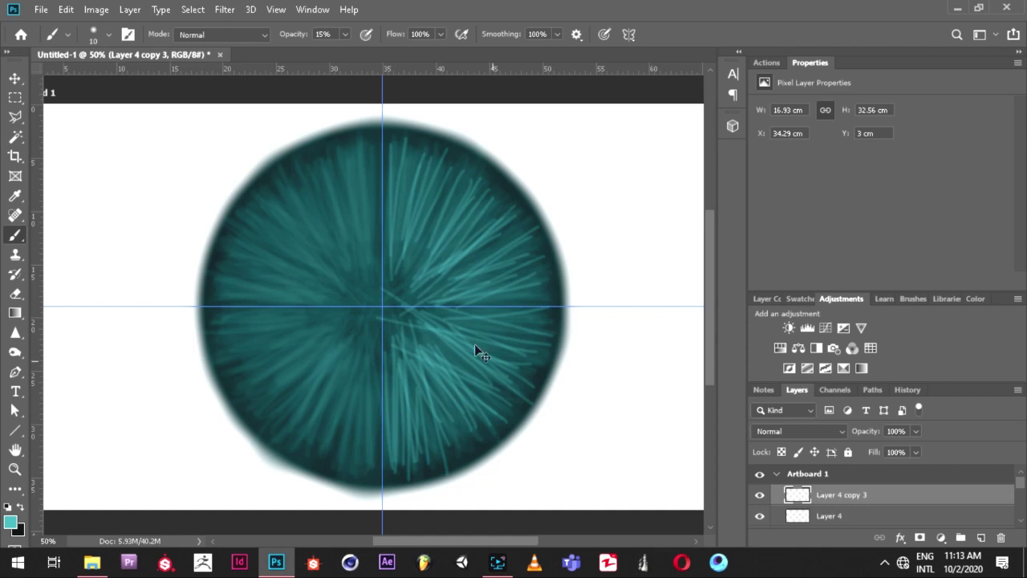
key(ctrl+t)
drag(495, 308, 385, 308)
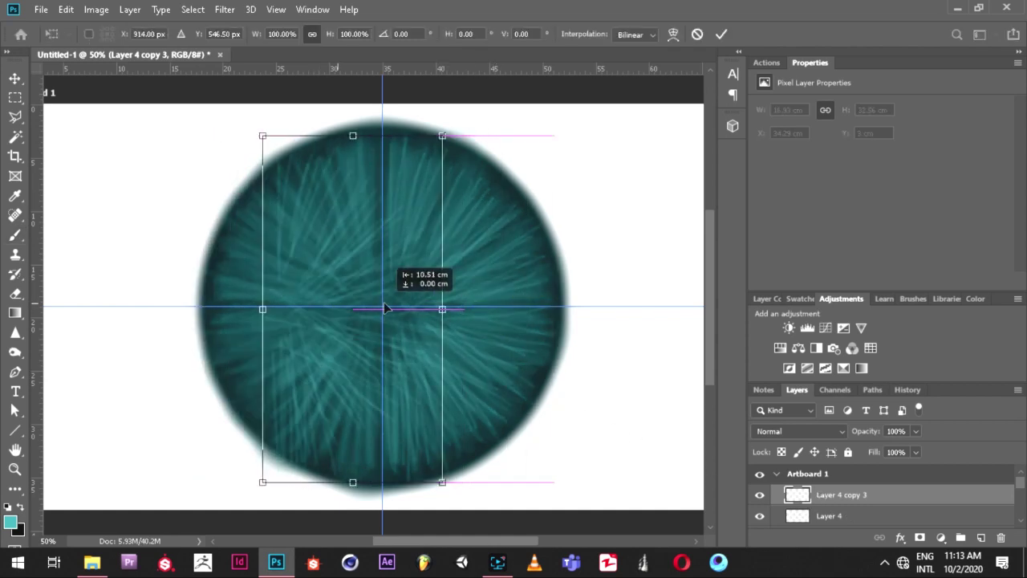
right_click(367, 281)
click(426, 464)
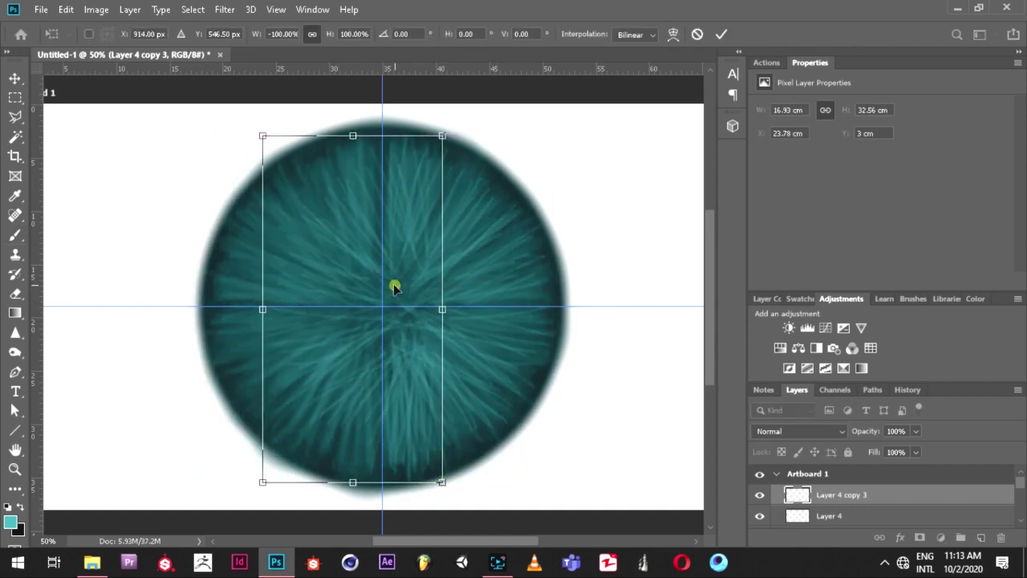
drag(395, 287, 325, 286)
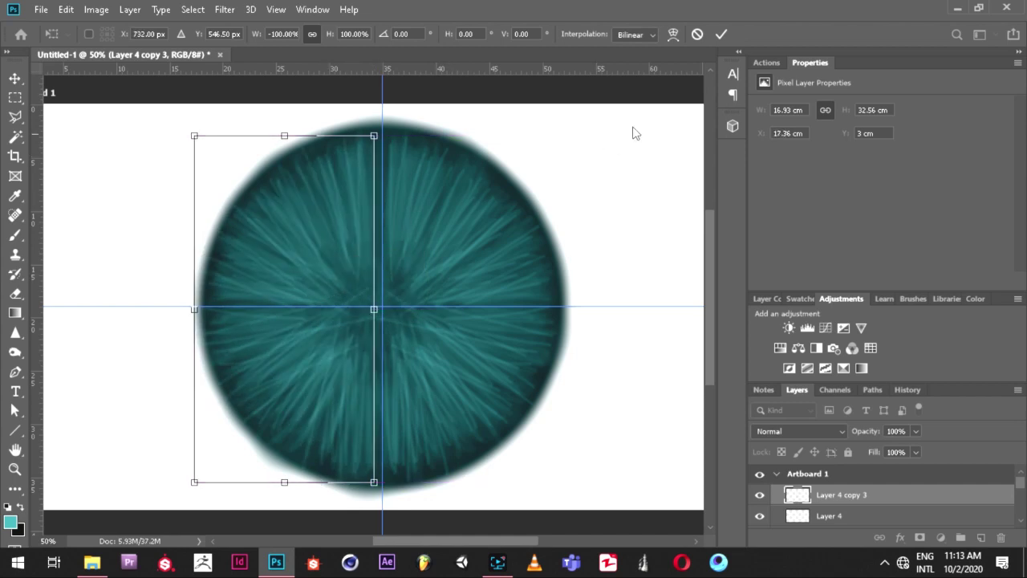
click(719, 34)
Merge both streak halves into one layer at 57% opacity and add a new empty layer.
ctrl+click(832, 515)
right_click(830, 515)
click(768, 446)
click(759, 494)
click(759, 495)
click(815, 506)
drag(903, 447, 887, 450)
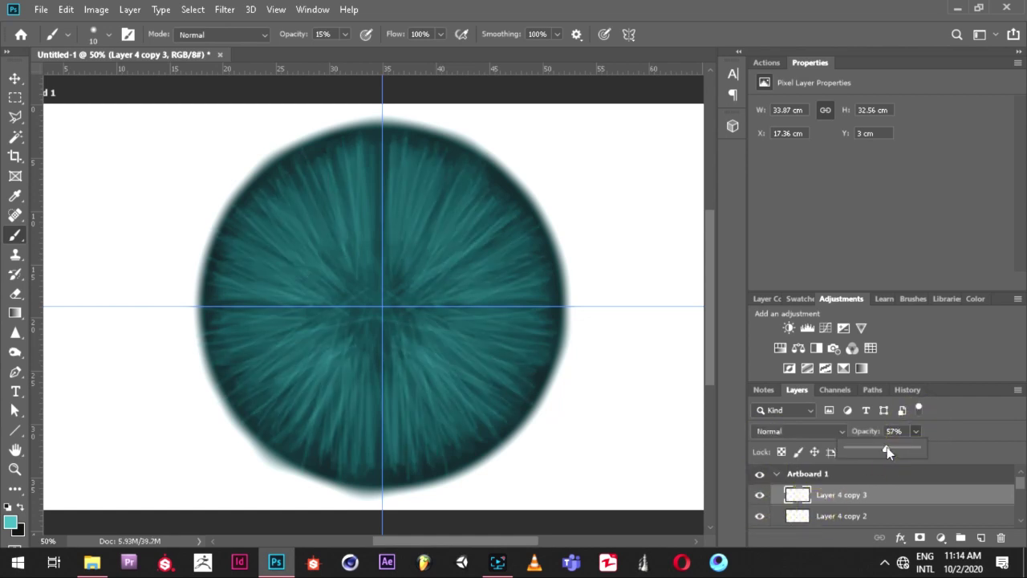
key(Return)
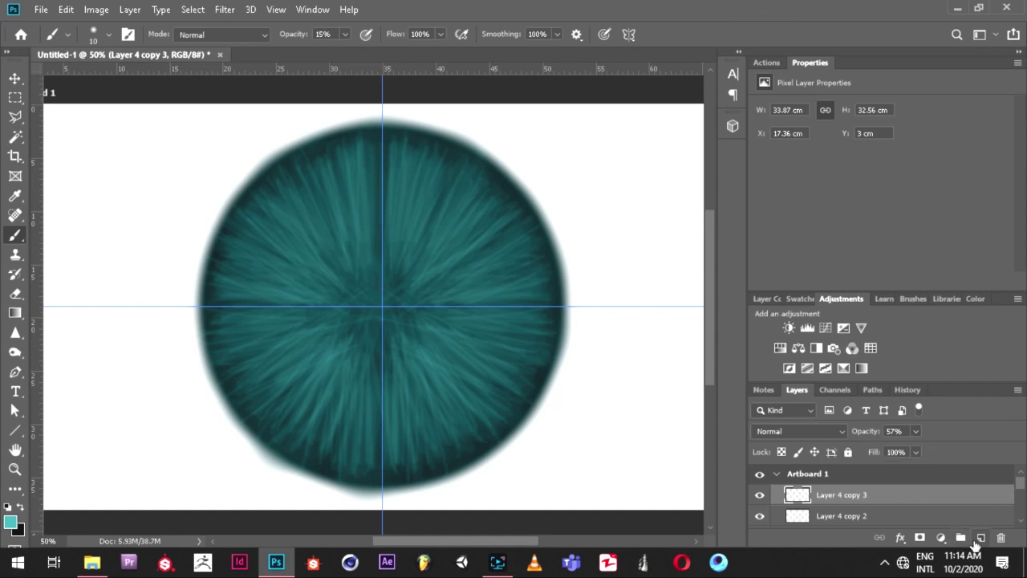
click(979, 539)
click(900, 498)
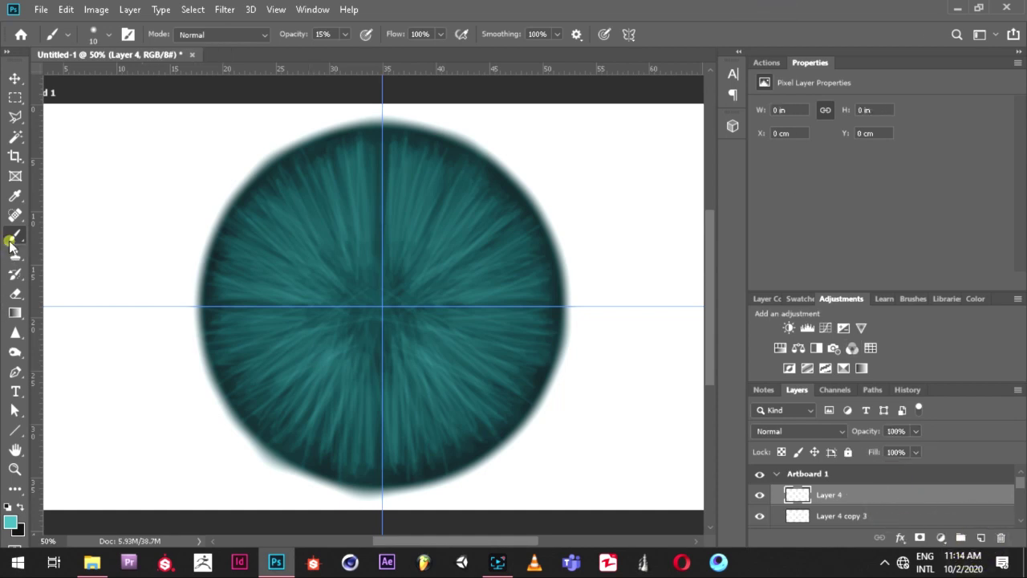
Set a harder 196 px brush in black at 74% opacity.
right_click(374, 275)
drag(383, 279, 454, 279)
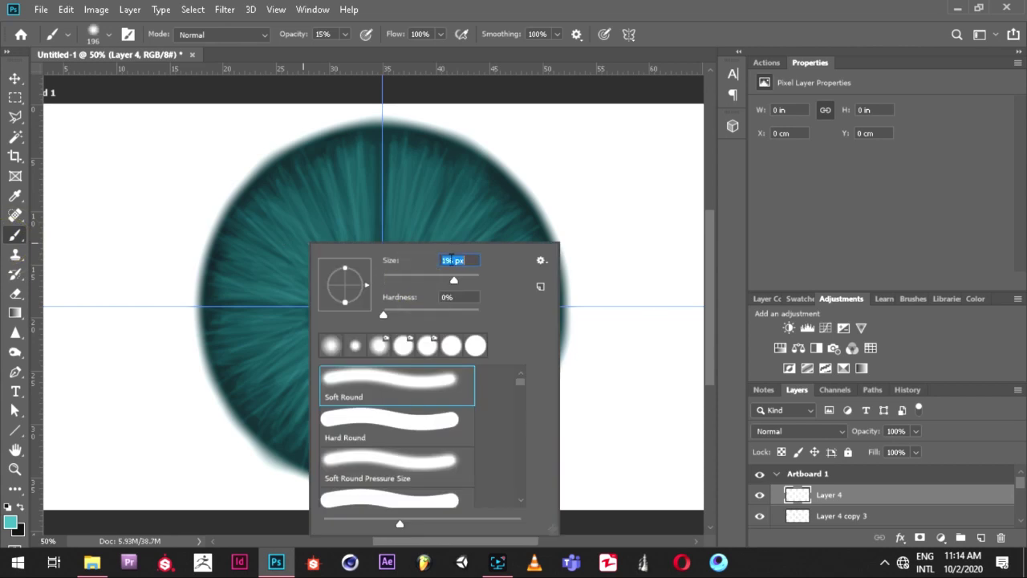
click(381, 319)
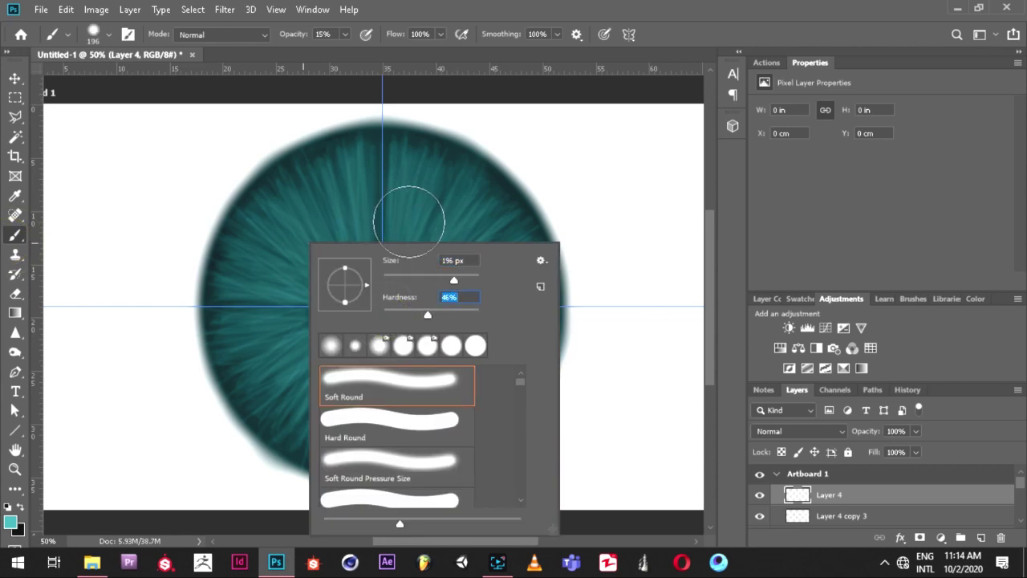
key(Return)
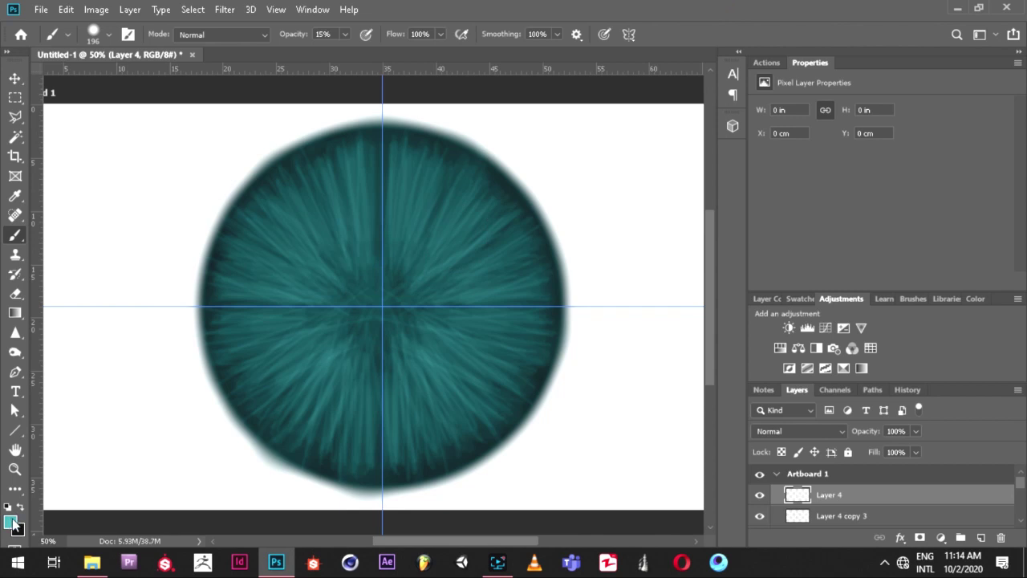
click(24, 509)
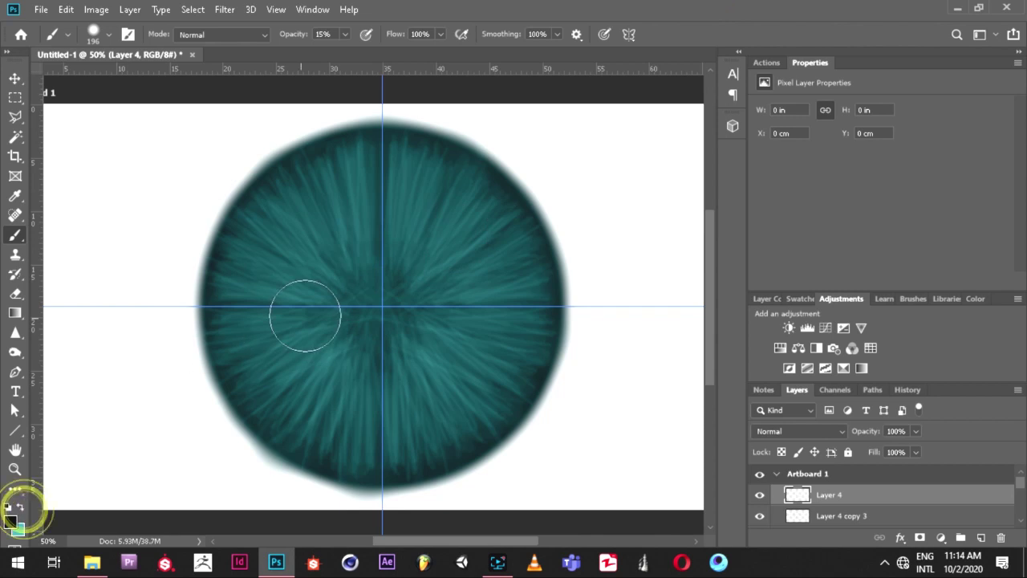
click(342, 36)
drag(365, 56, 394, 56)
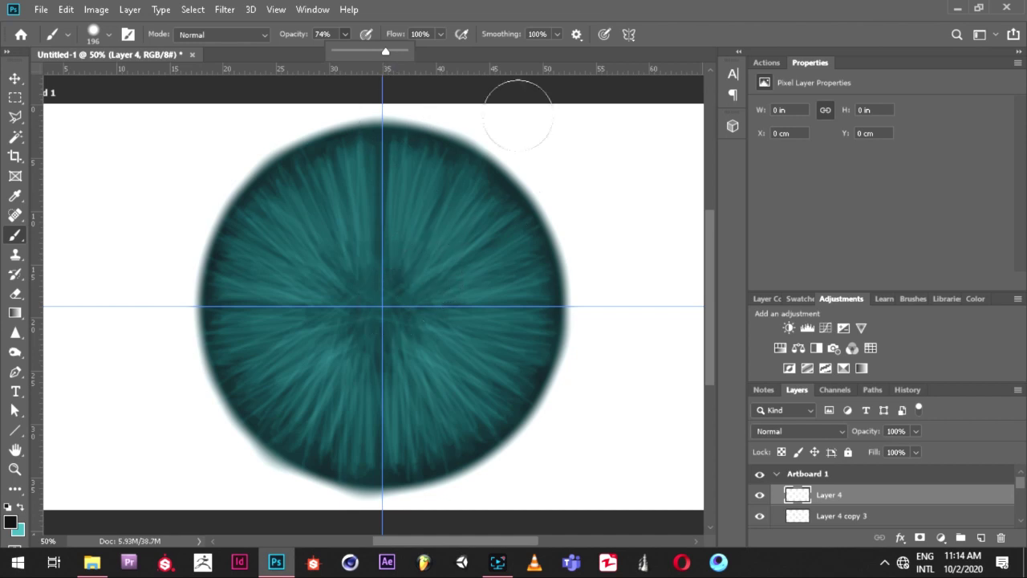
click(509, 164)
Paint a dark pupil at the iris centre with a 338 px brush, then add a new layer.
right_click(464, 317)
drag(548, 294, 557, 293)
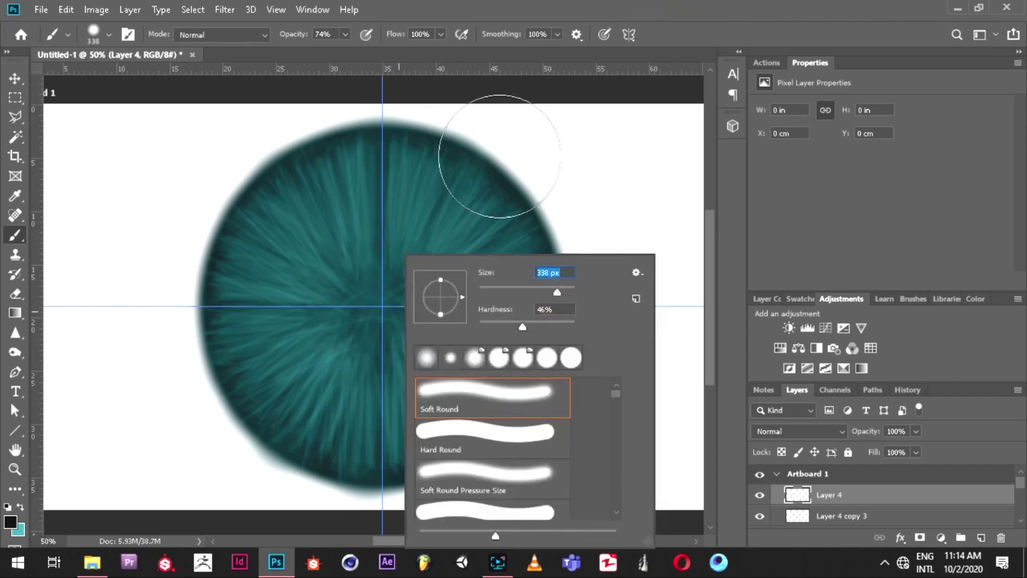
key(Return)
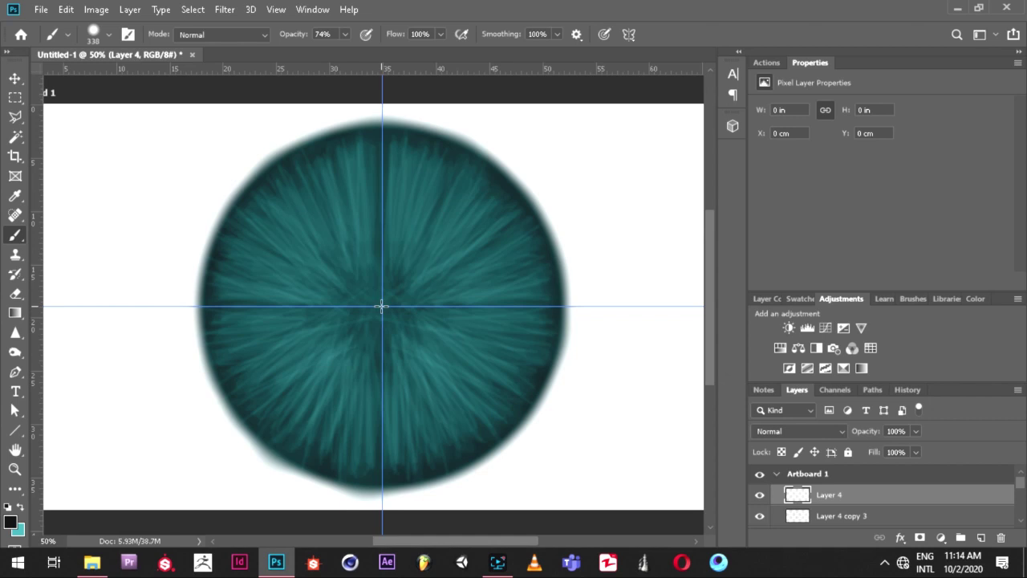
click(382, 305)
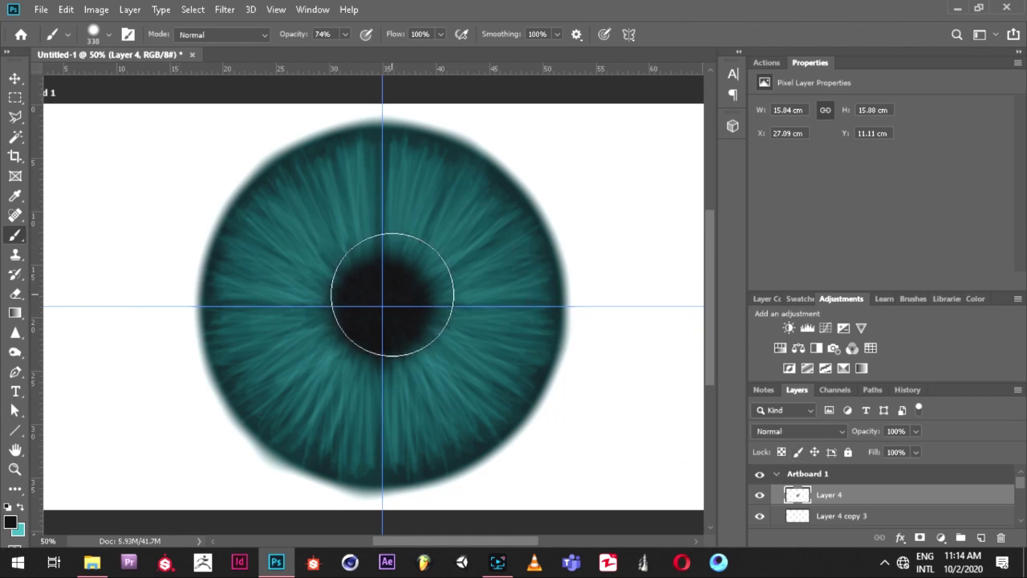
click(980, 537)
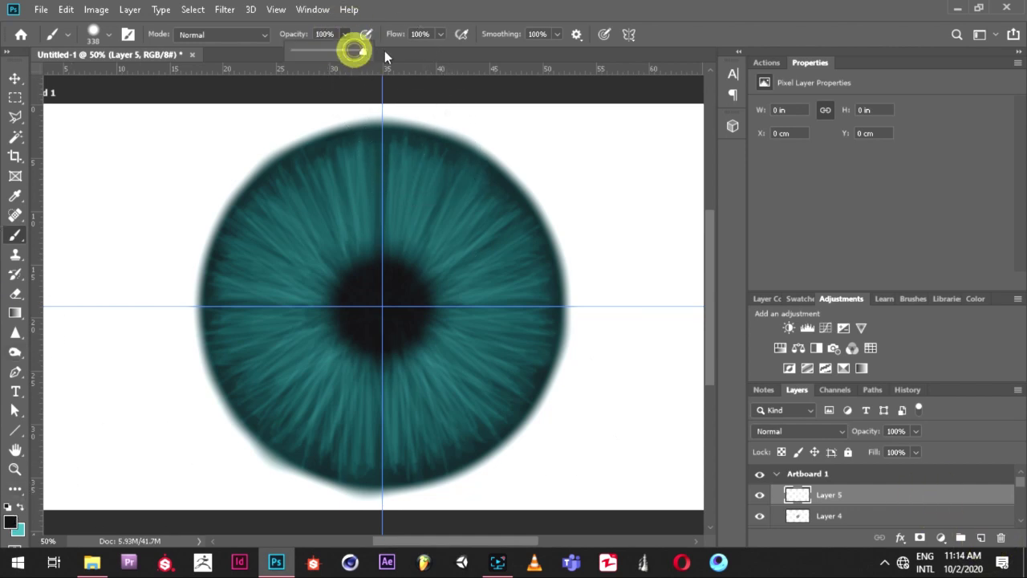
Dab black into the pupil centre with a 146 px brush, then again at 177 px.
right_click(369, 257)
drag(519, 296, 508, 295)
click(385, 289)
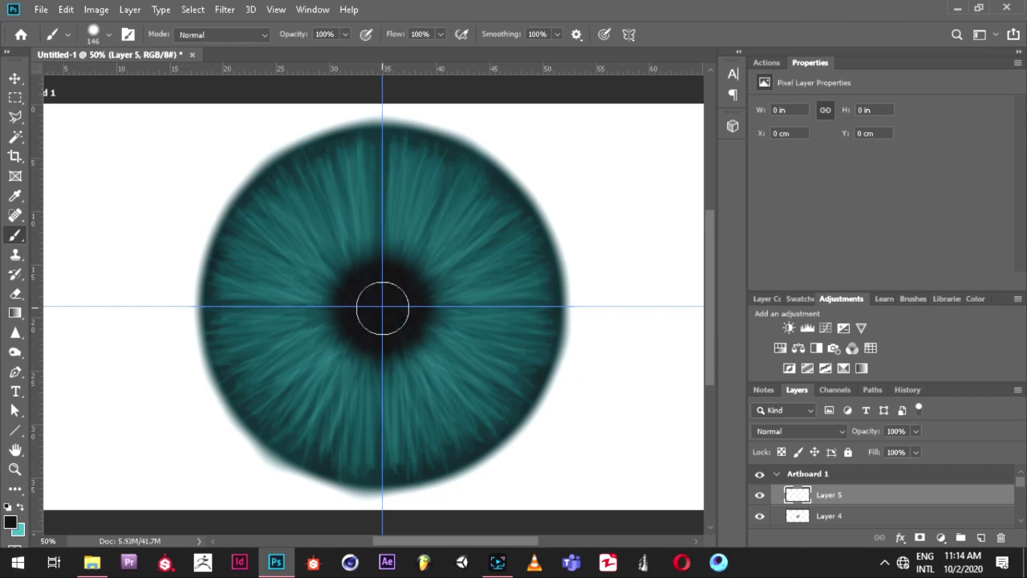
click(382, 307)
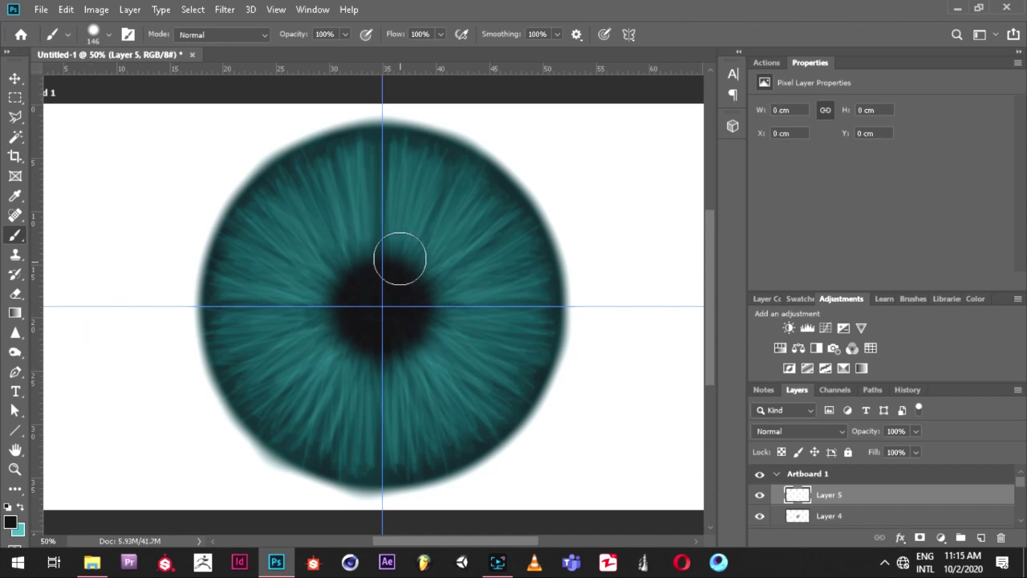
right_click(405, 269)
drag(541, 285, 543, 287)
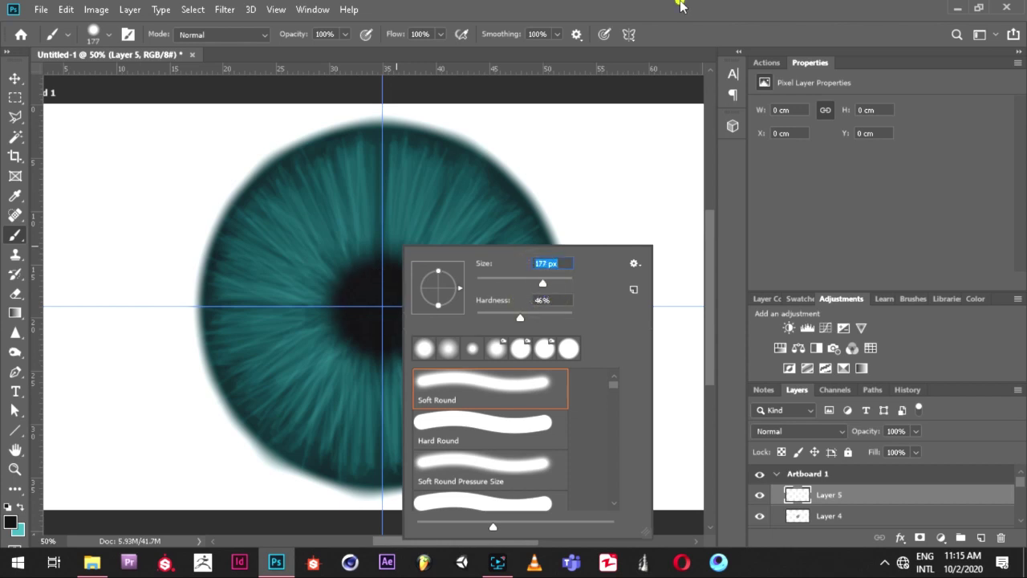
key(Return)
click(385, 307)
click(382, 306)
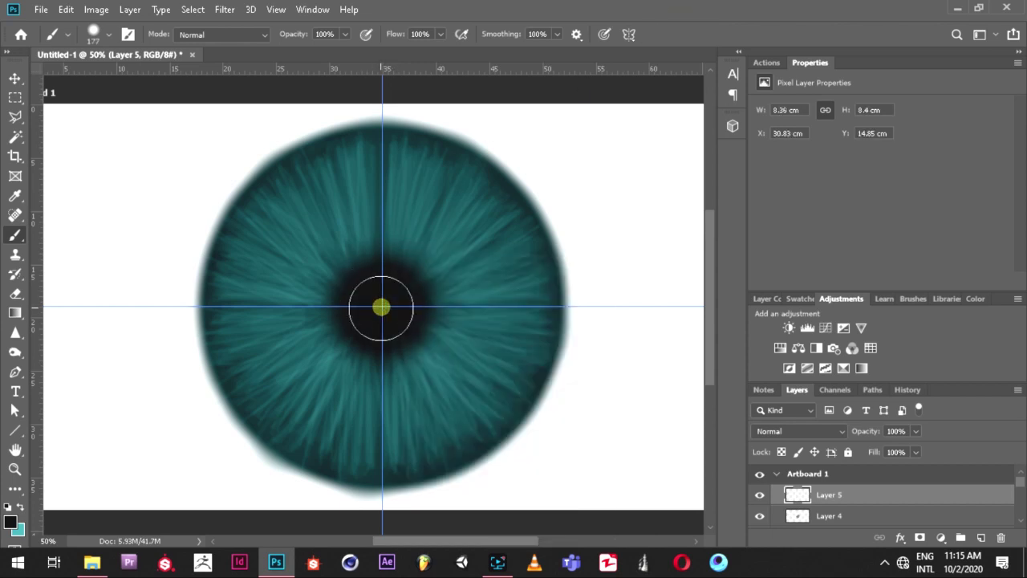
Lower Layer 4's opacity to 47%, then reselect Layer 5.
click(796, 514)
click(915, 431)
drag(919, 447, 891, 453)
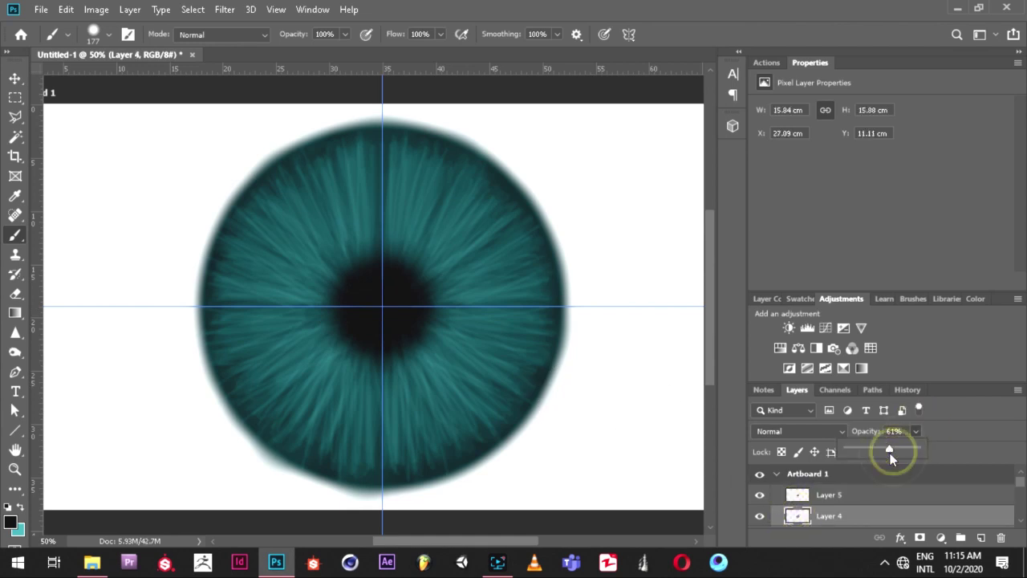
drag(888, 451, 883, 454)
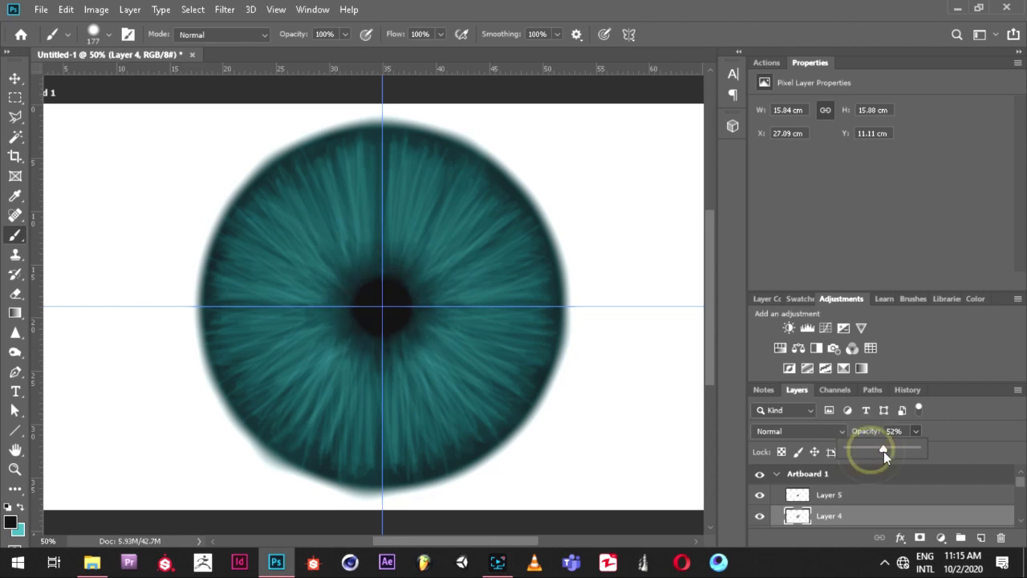
drag(884, 451, 879, 453)
click(976, 442)
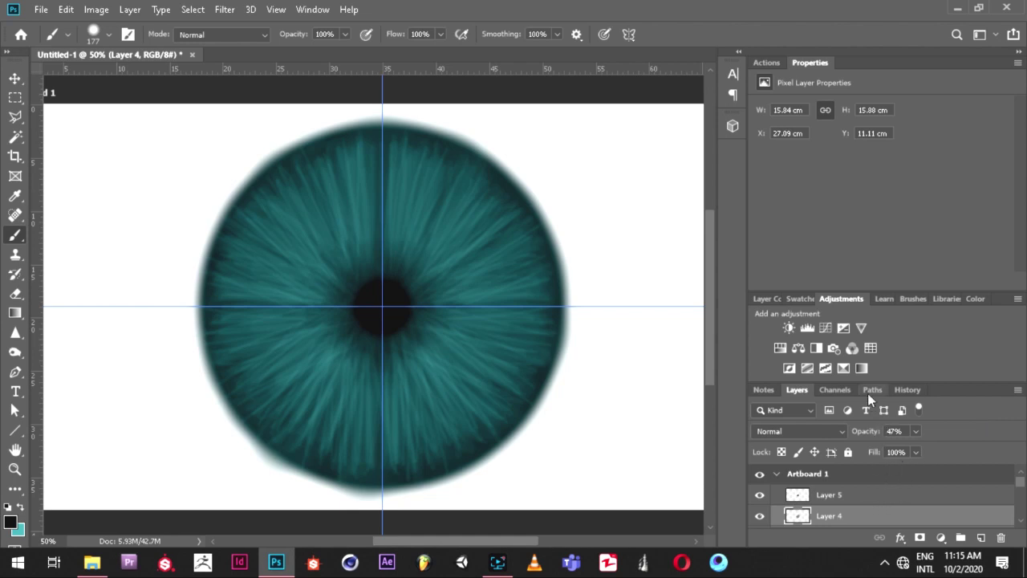
click(843, 498)
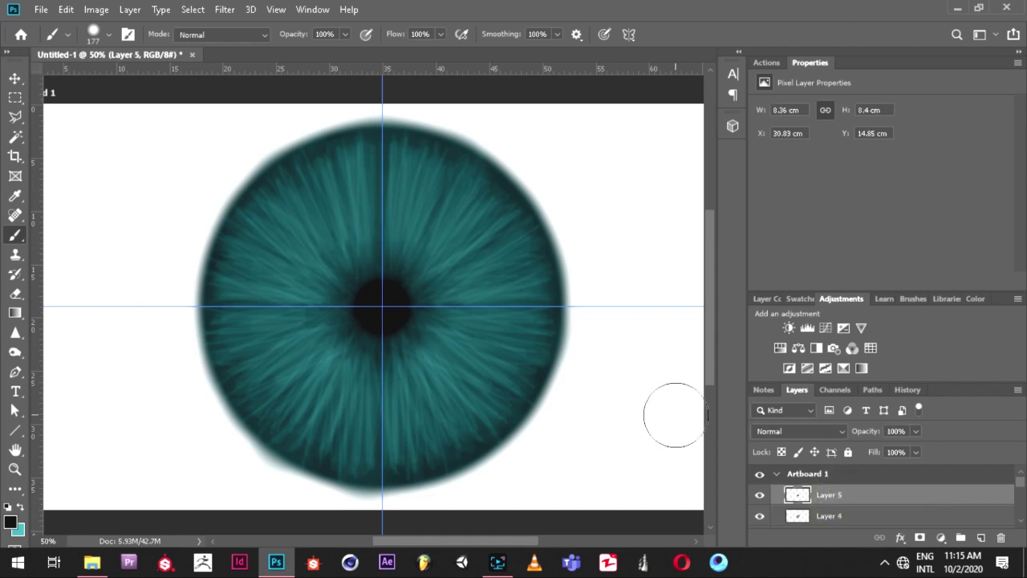
Scale the black pupil on Layer 5 up to 162% and recentre it on the iris.
key(ctrl+t)
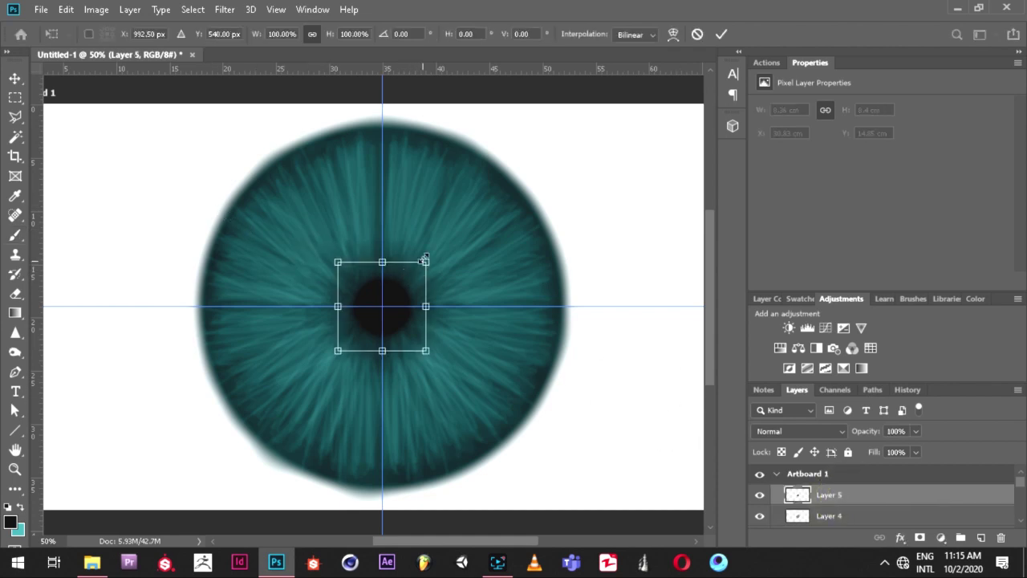
mouse_move(426, 258)
mouse_down()
mouse_move(487, 227)
mouse_move(489, 215)
mouse_up()
drag(442, 270, 411, 300)
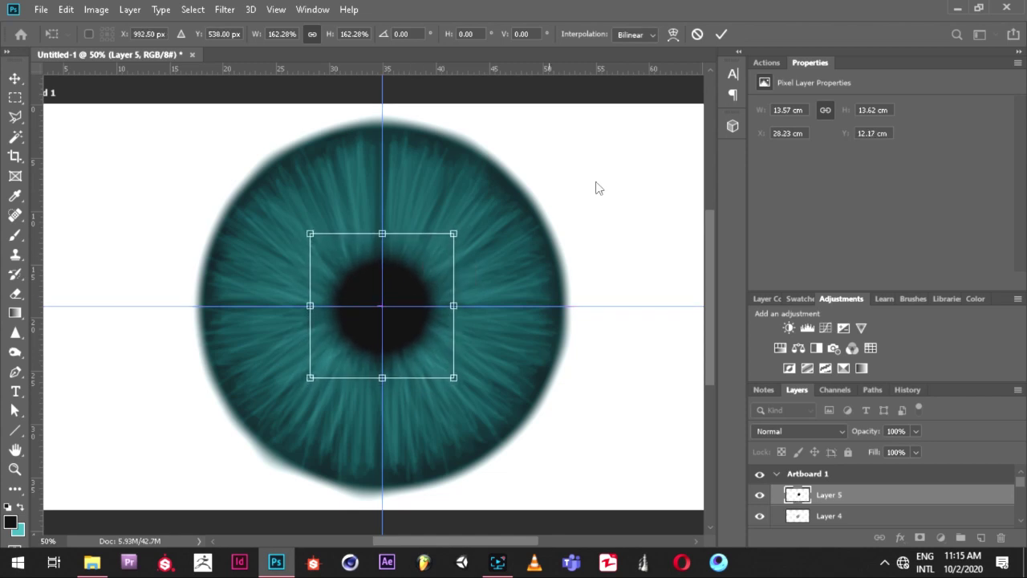
click(720, 34)
key(b)
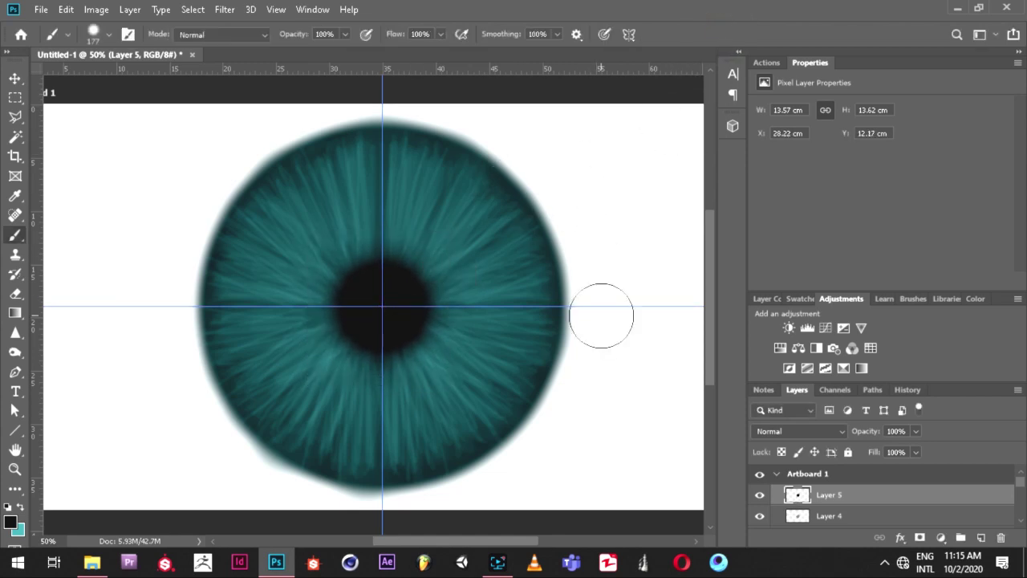
click(760, 516)
click(759, 516)
Load and then deselect the pupil selection, returning to the Brush with Layer 4 selected.
ctrl+click(798, 494)
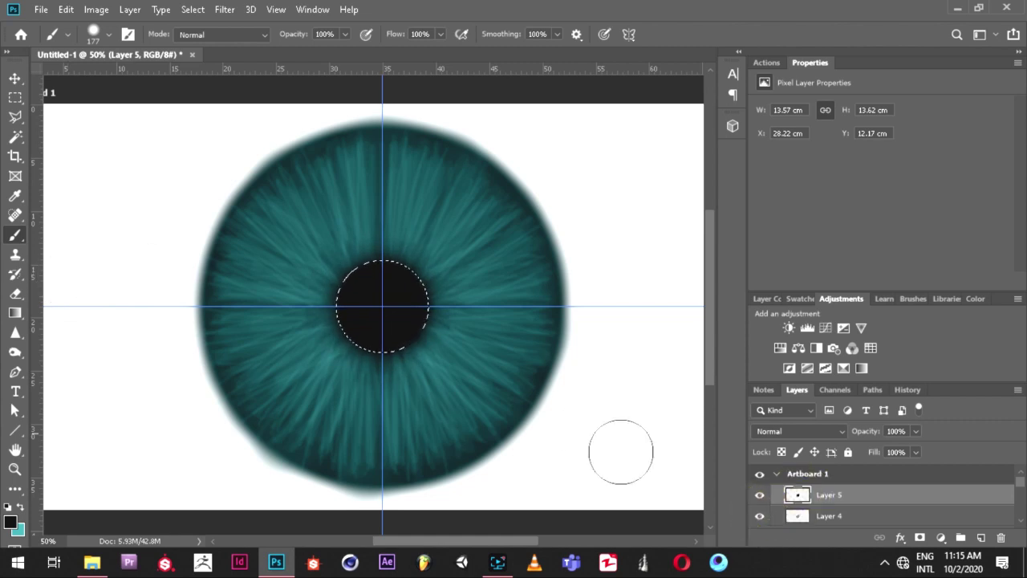
click(798, 494)
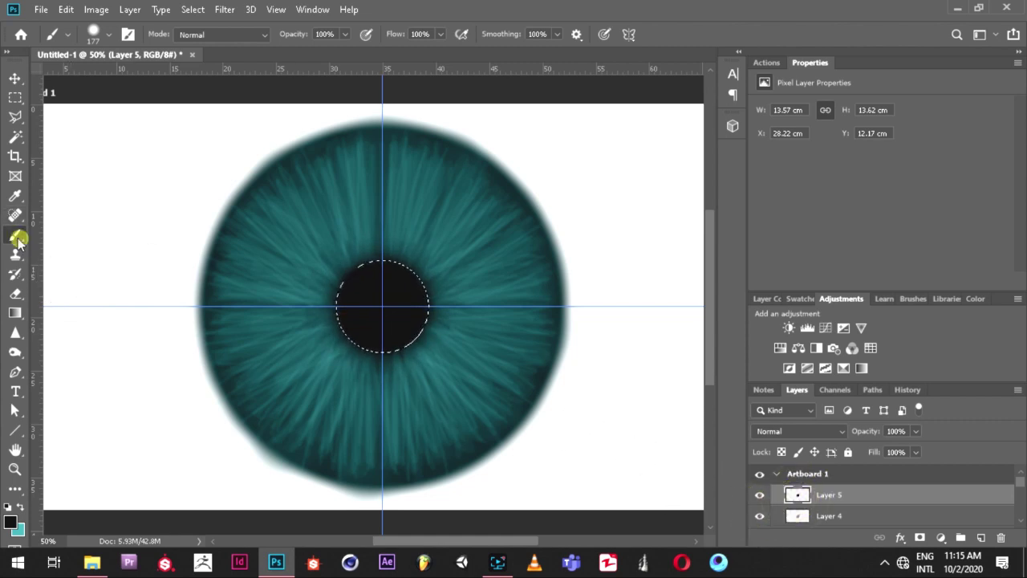
click(13, 94)
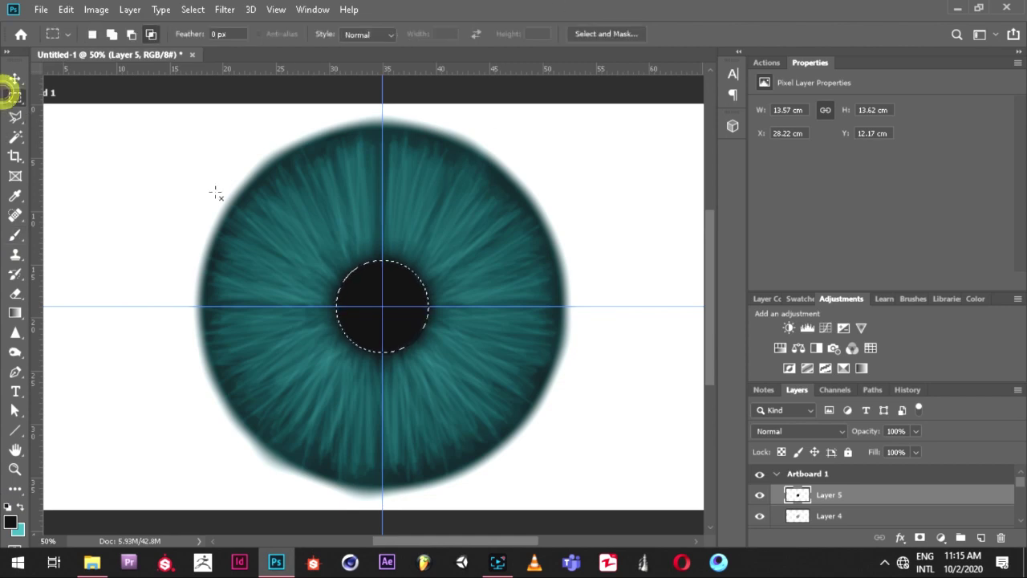
right_click(350, 220)
click(372, 231)
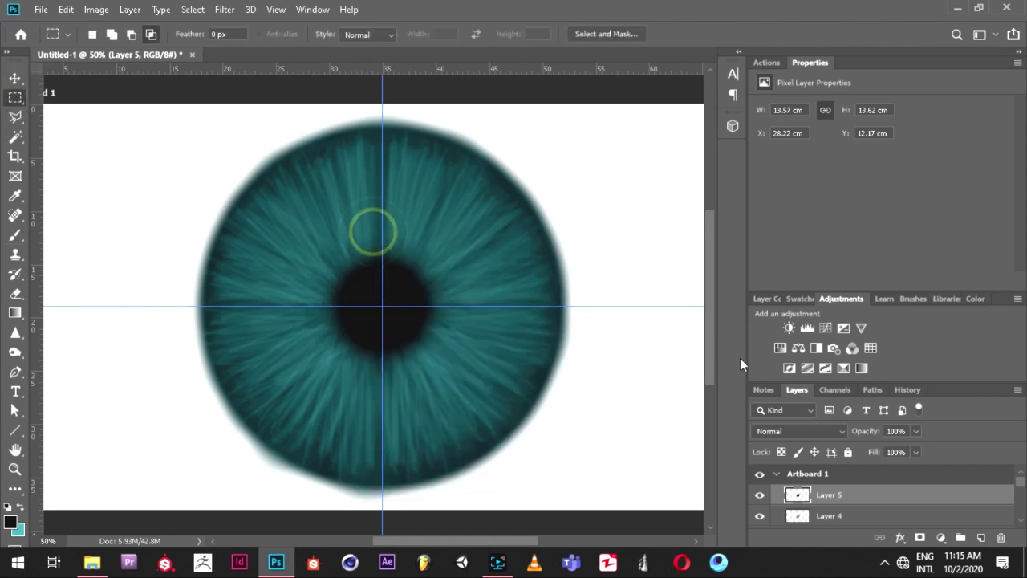
click(15, 235)
click(801, 520)
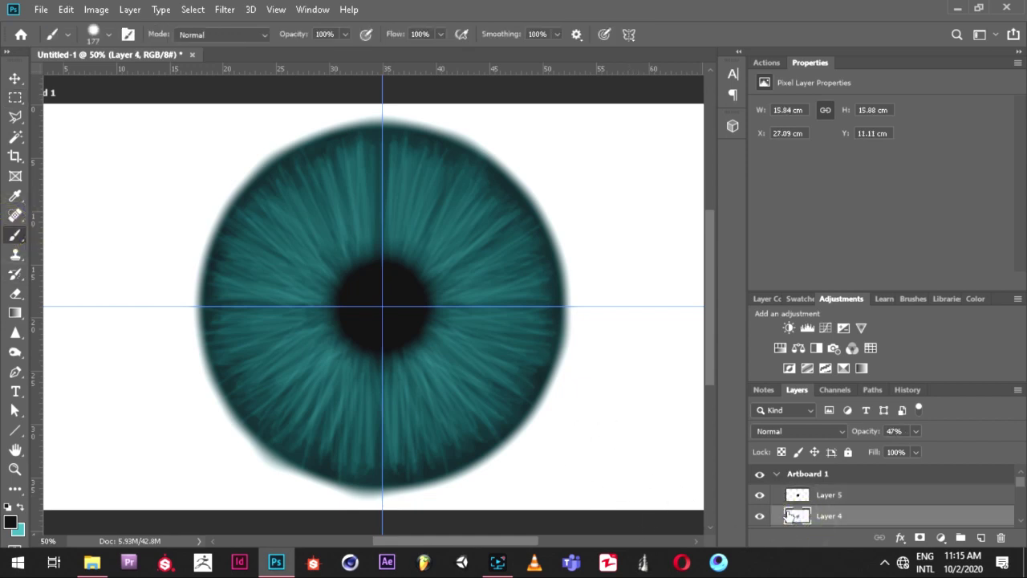
Scale Layer 4's dark halo to about 126%, recentre it on the pupil, then select Layer 5.
key(ctrl+t)
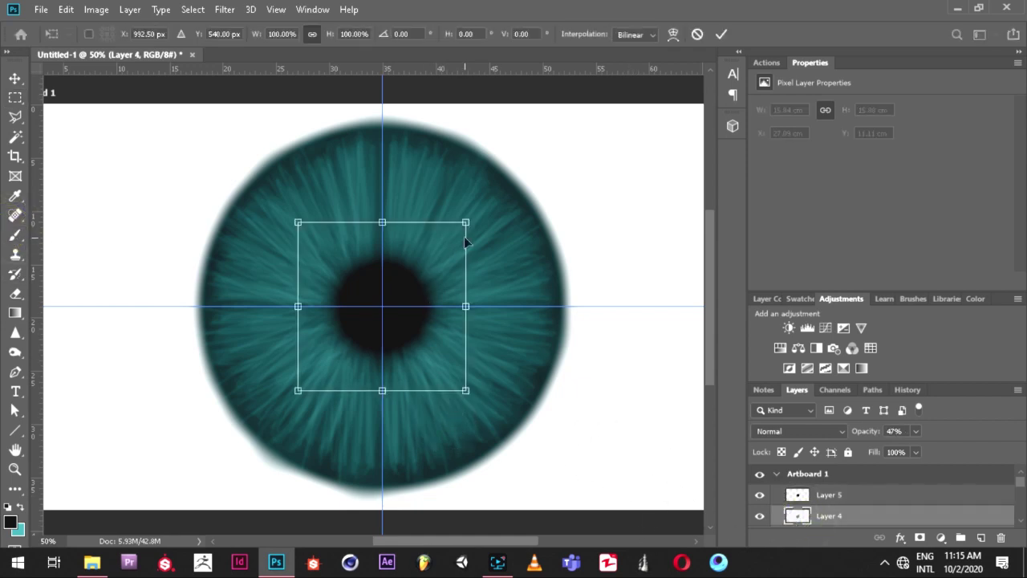
drag(466, 222, 518, 184)
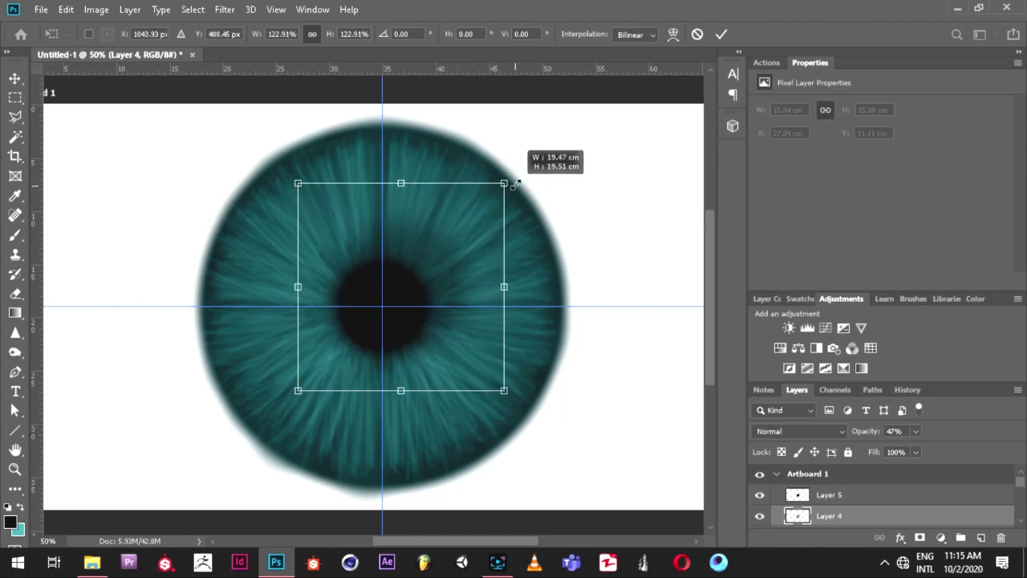
drag(433, 299, 418, 325)
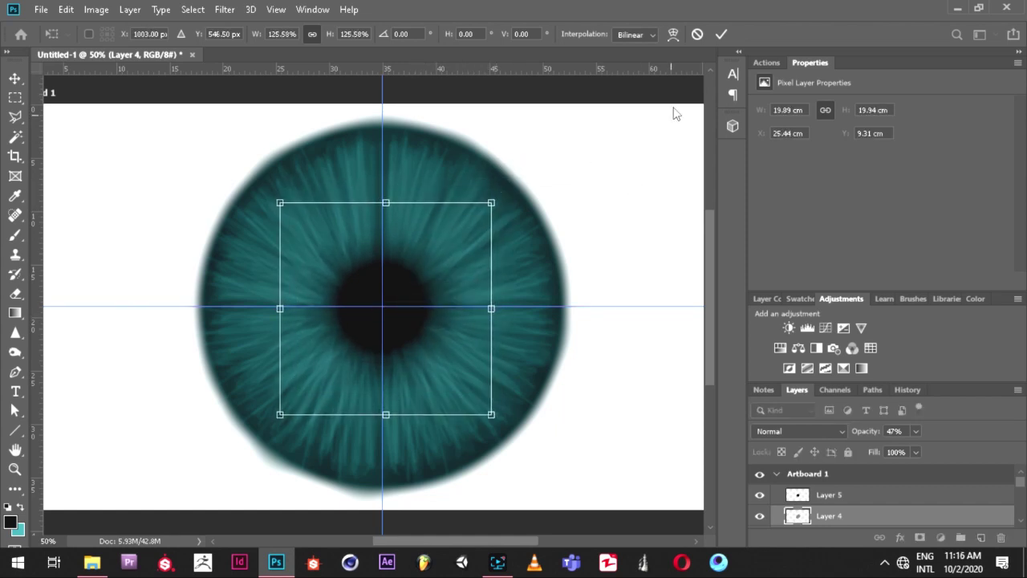
click(722, 35)
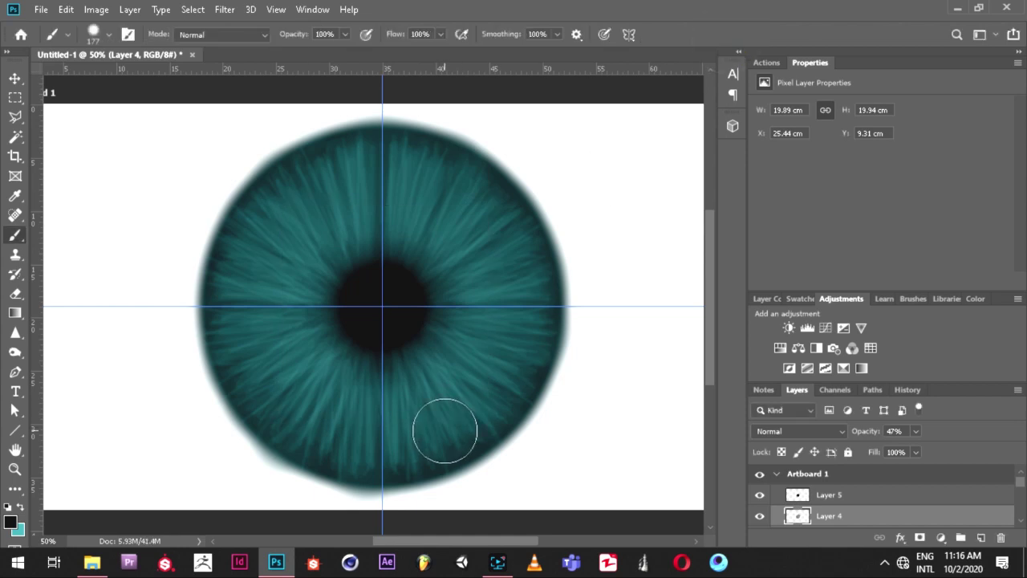
click(827, 496)
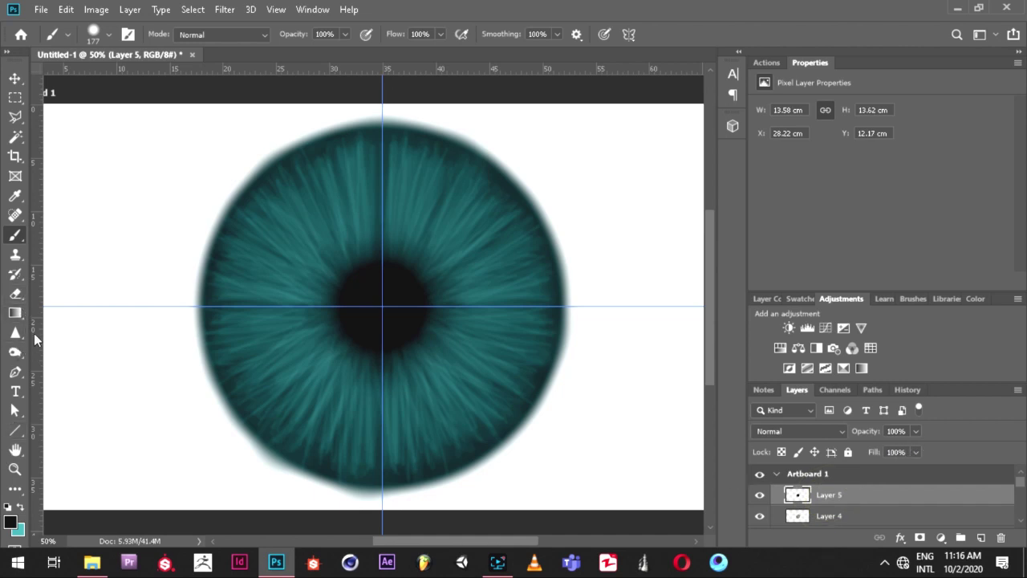
click(14, 355)
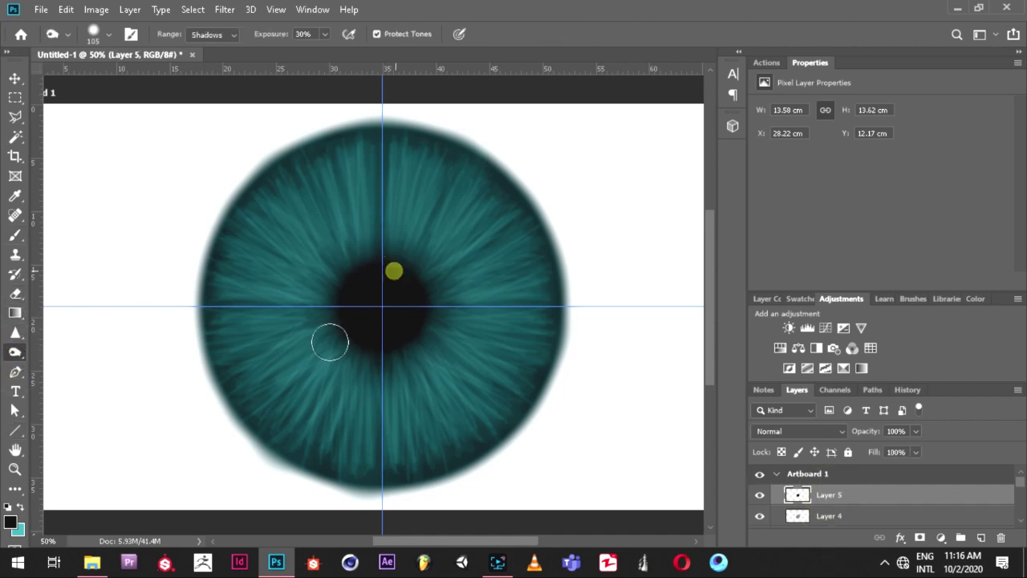
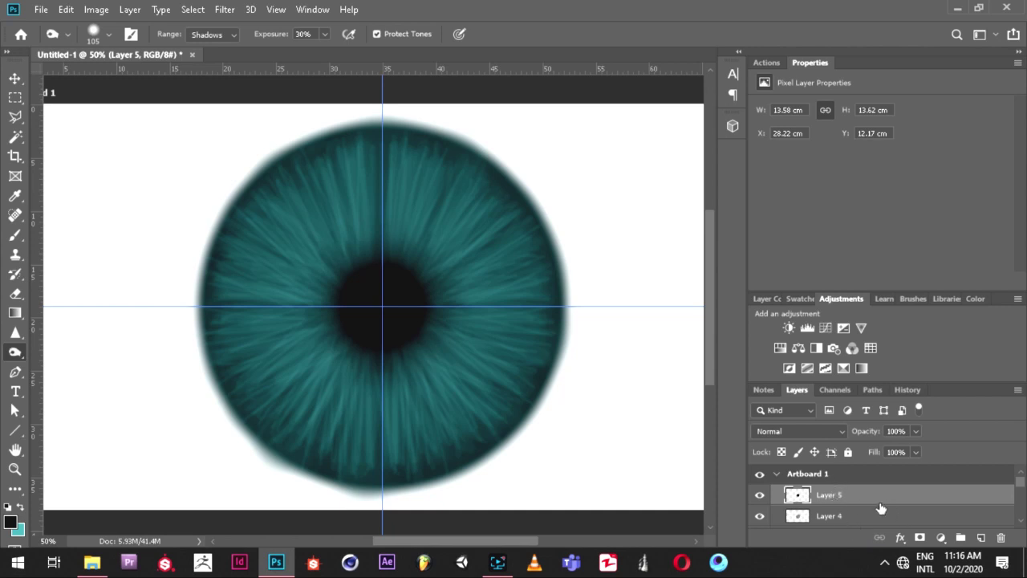
Select the pupil as a circular area and set the background colour to black.
ctrl+click(803, 495)
click(17, 529)
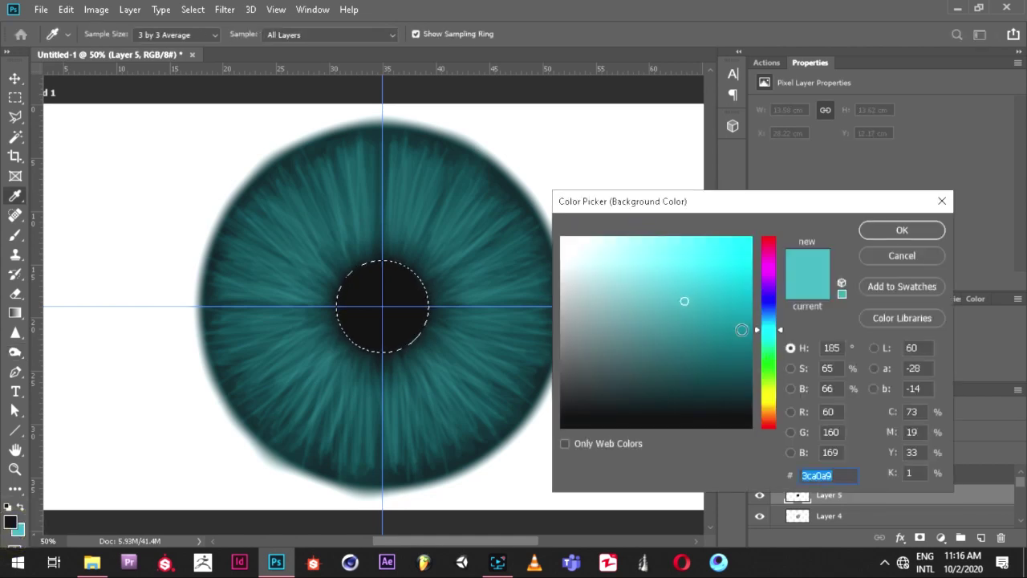
mouse_move(726, 341)
mouse_down()
mouse_move(689, 313)
mouse_move(521, 434)
mouse_up()
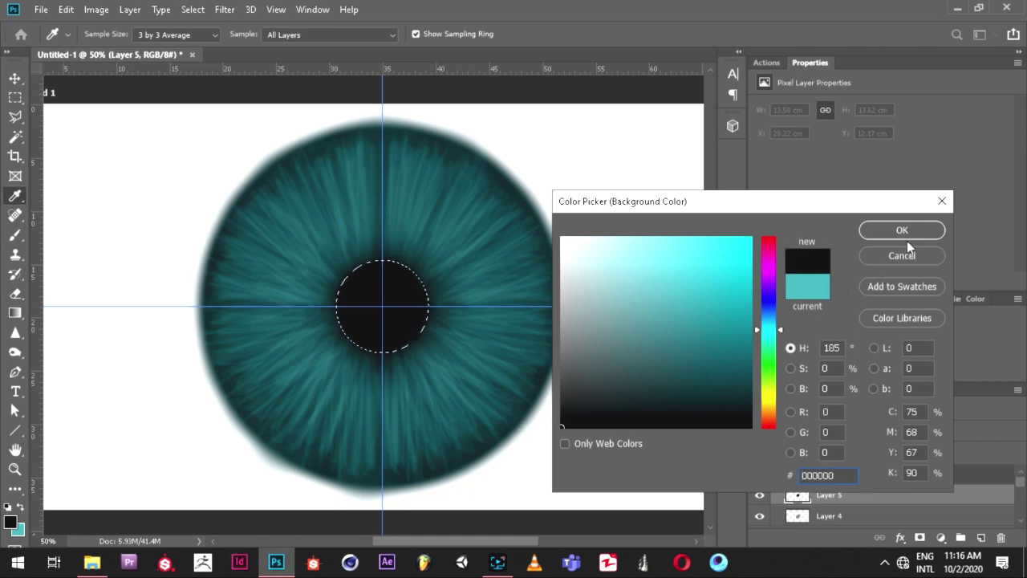
click(902, 230)
Burn the pupil's top edge darker, then deselect the circular selection.
key(o)
click(396, 263)
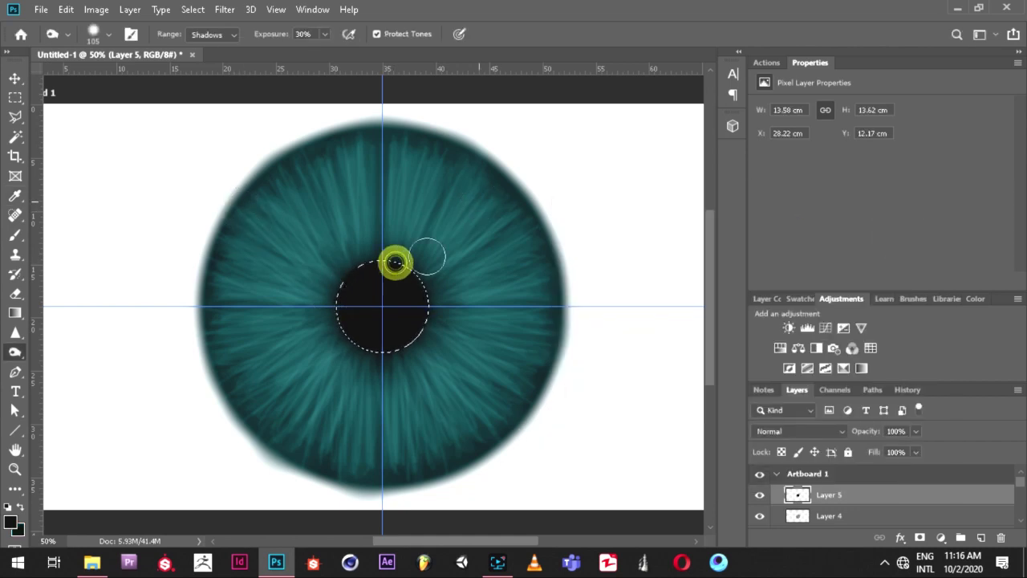
click(21, 97)
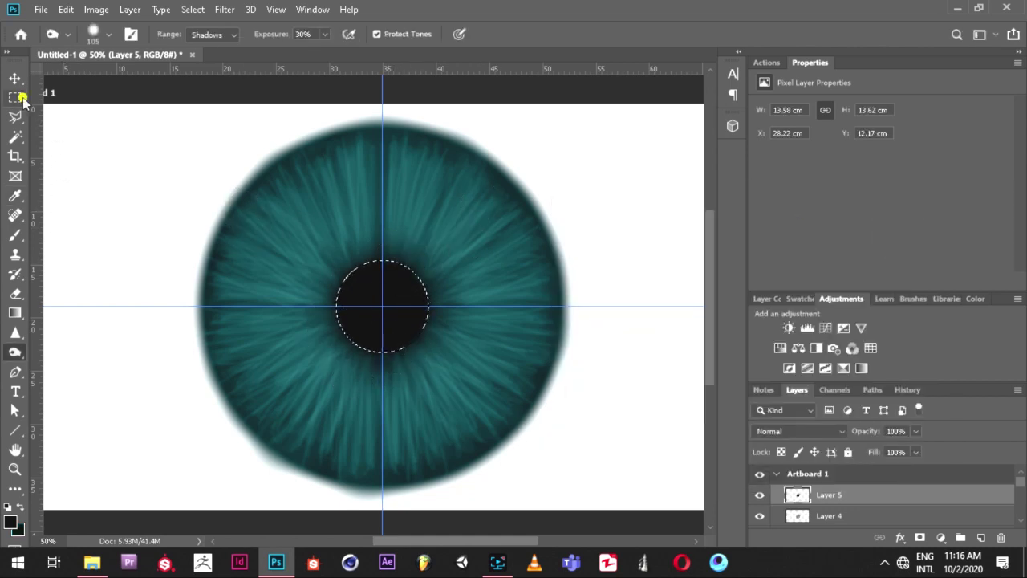
click(309, 195)
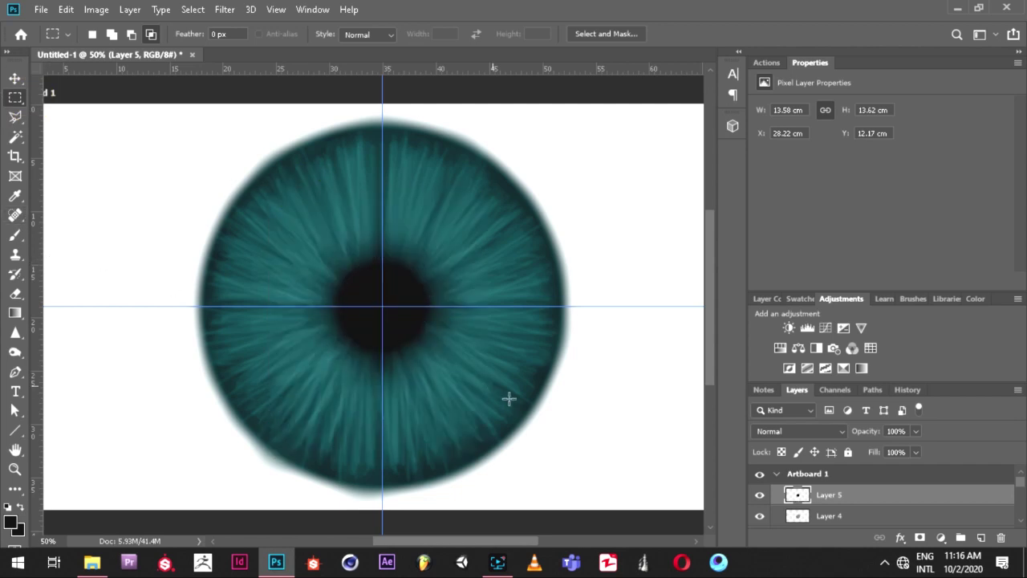
Add a new Layer 6 and lower the pupil Layer 5 to about 61% opacity.
click(981, 536)
click(902, 499)
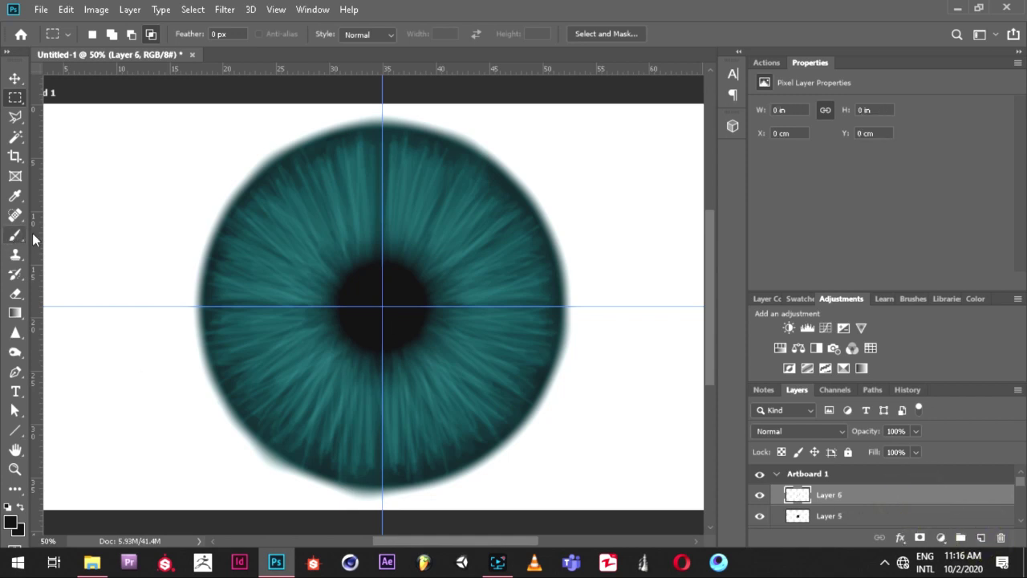
click(806, 515)
click(916, 433)
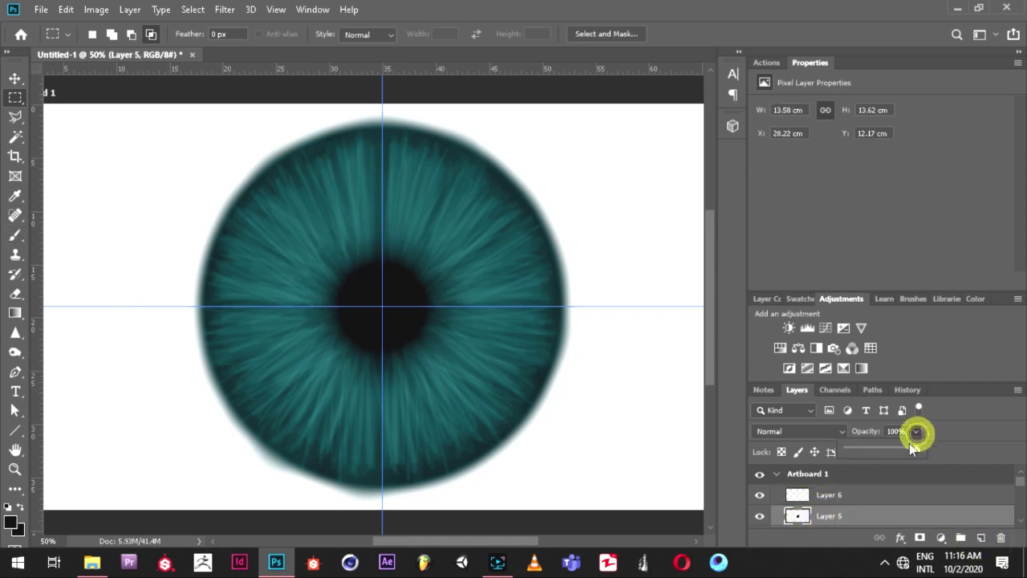
drag(912, 446, 890, 455)
click(961, 475)
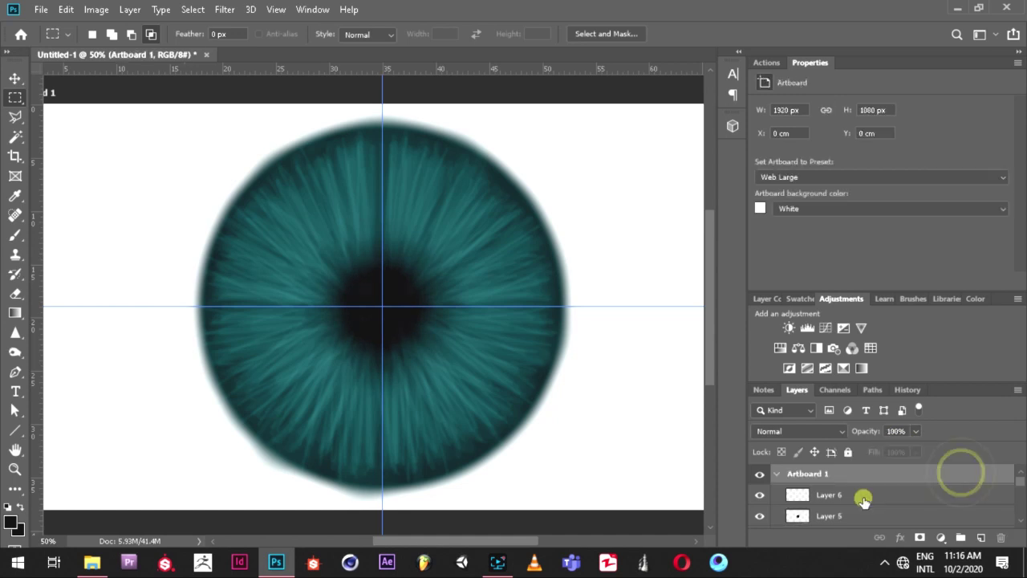
On Layer 6, paint a soft black dab over the pupil centre with a 177 px brush.
click(827, 494)
click(14, 235)
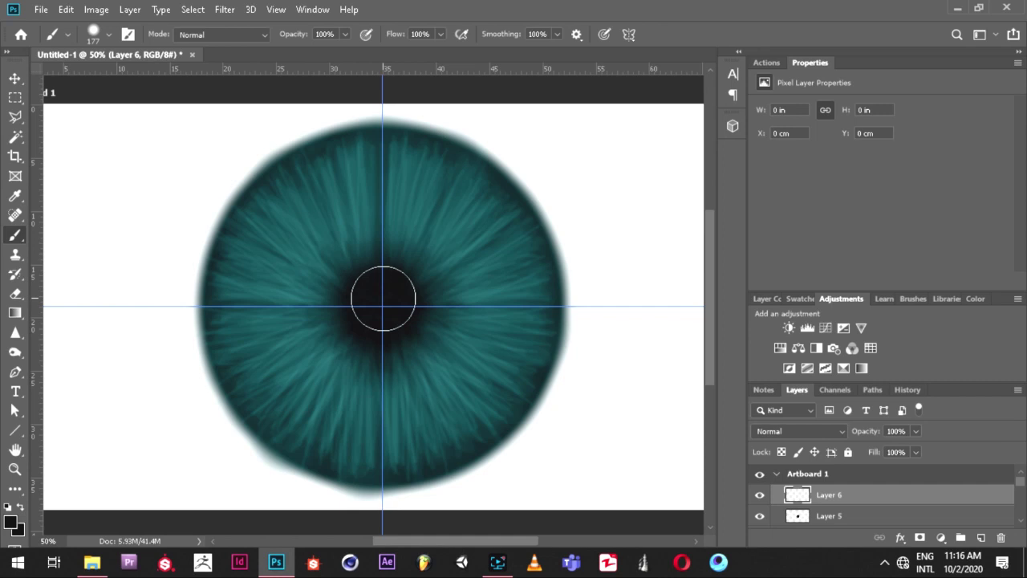
right_click(384, 298)
drag(516, 325, 562, 325)
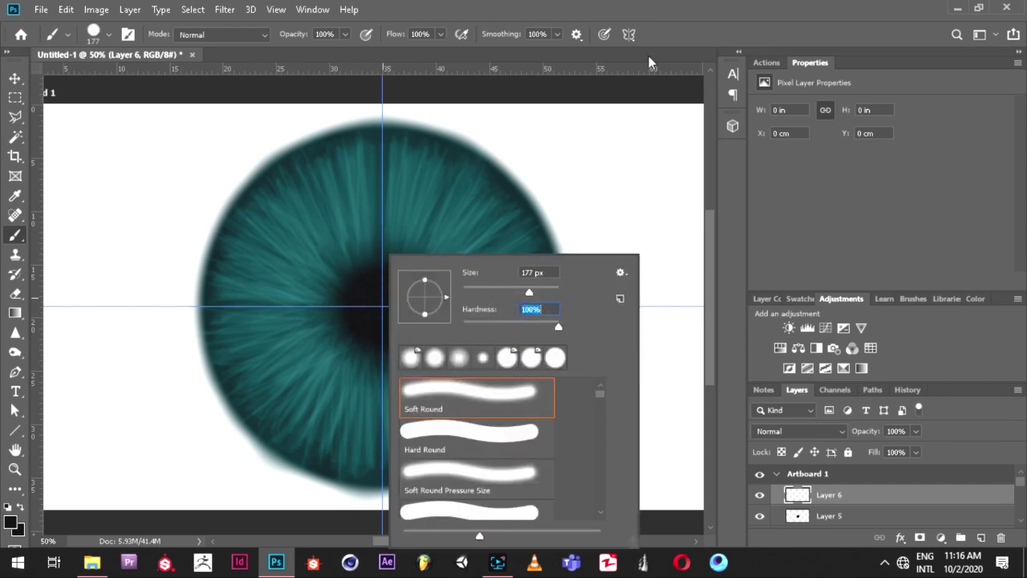
click(650, 62)
click(383, 304)
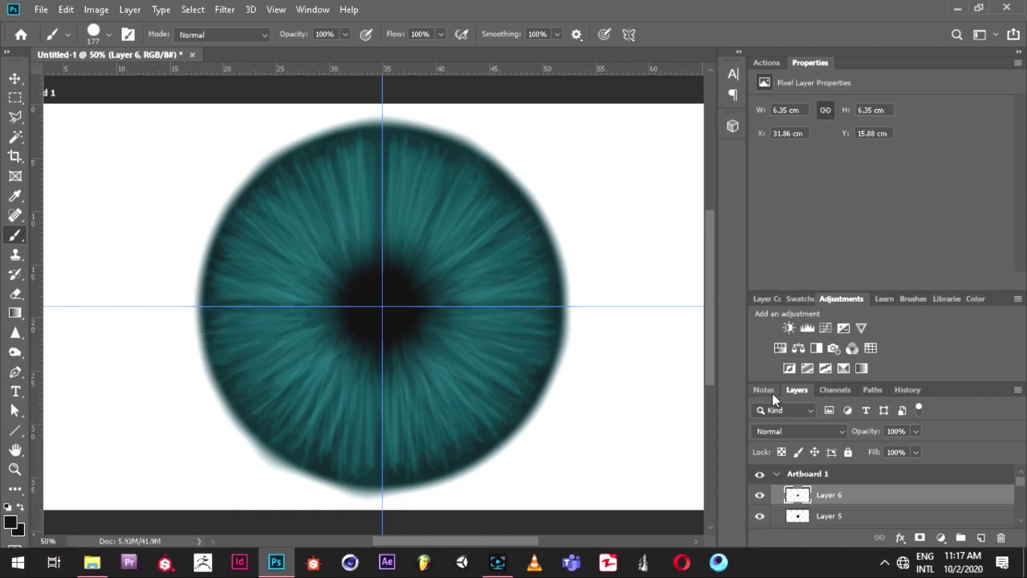
Set Layer 6 opacity to roughly 80%.
click(867, 493)
click(916, 432)
drag(915, 447, 897, 455)
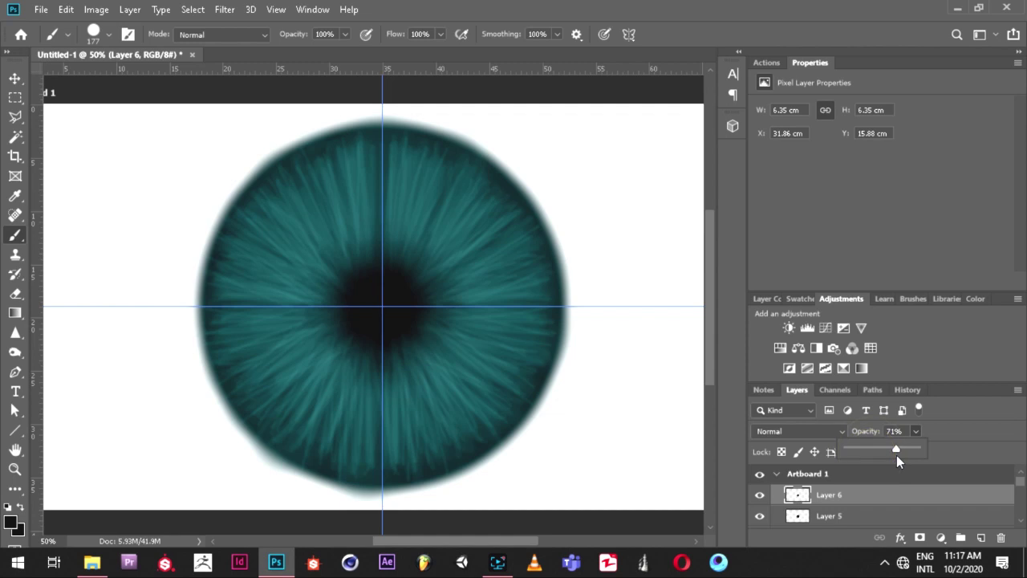
drag(900, 451, 905, 458)
Lower Layer 5 to about 66% opacity and add a new empty Layer 7 on top.
click(834, 516)
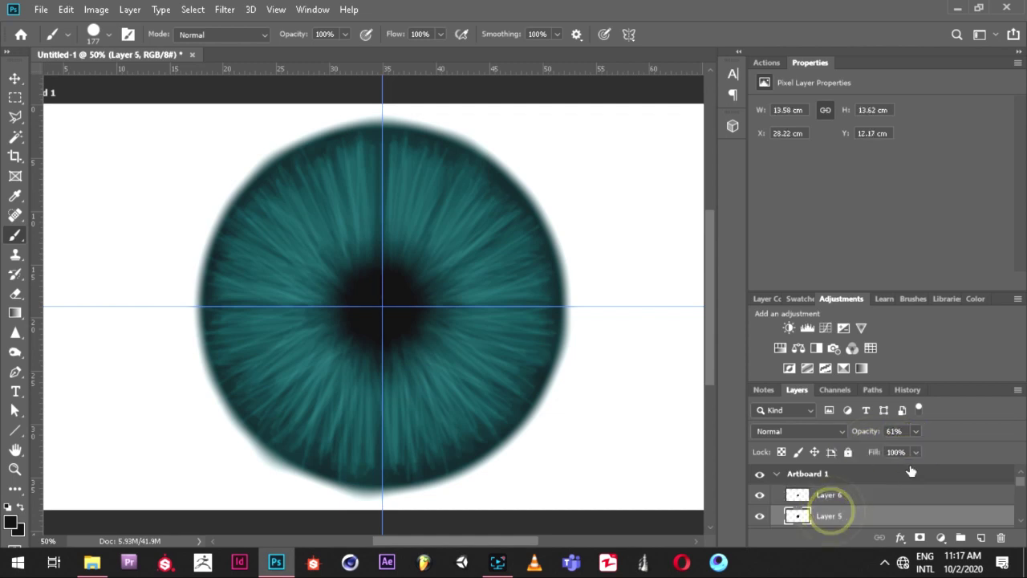
click(917, 431)
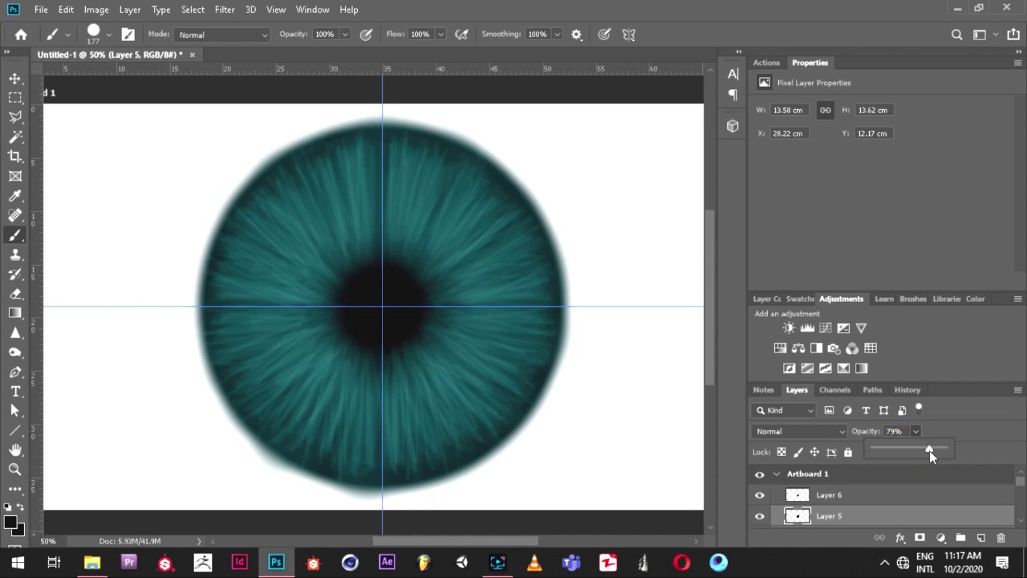
drag(929, 450, 921, 447)
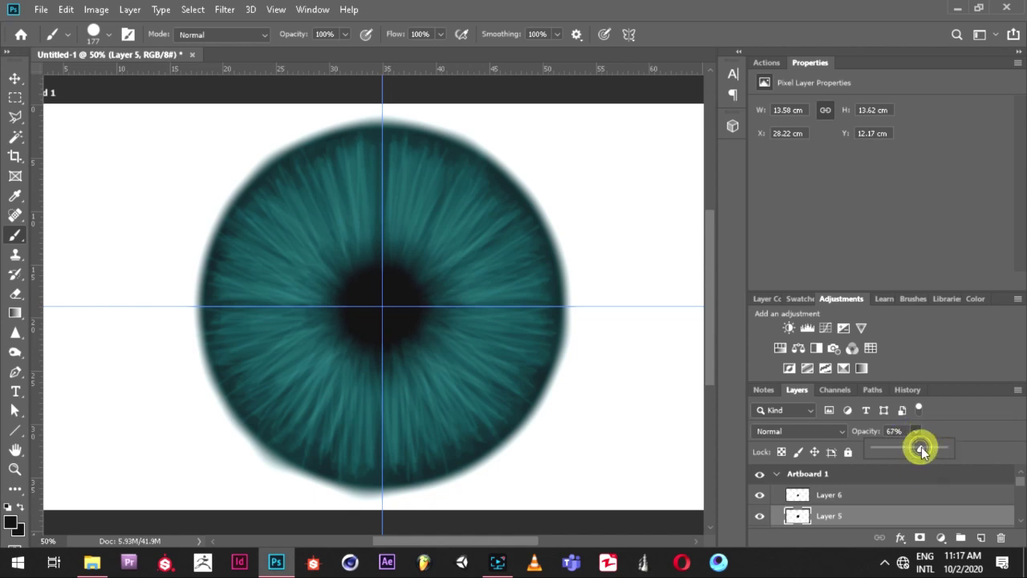
click(882, 494)
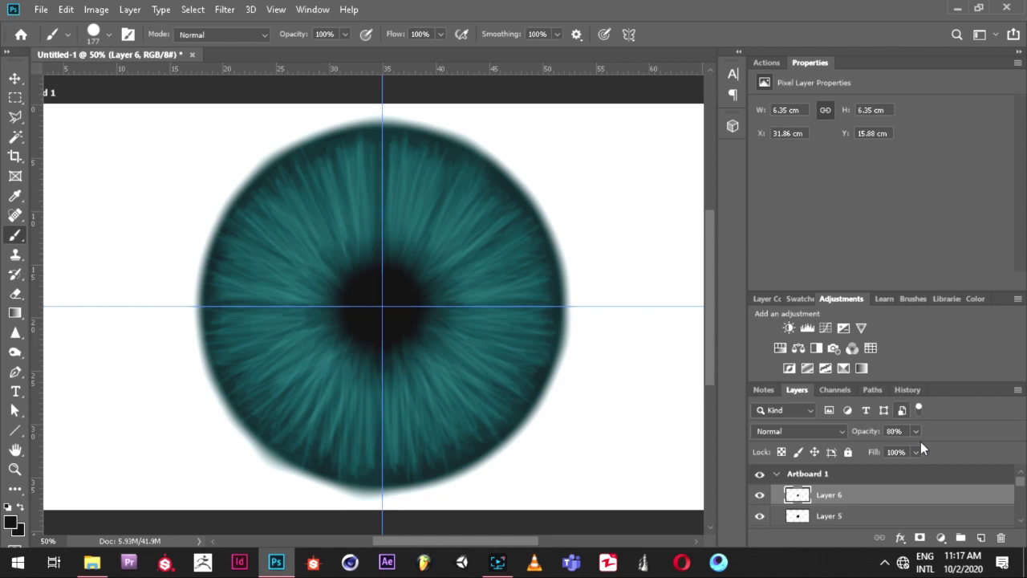
click(980, 538)
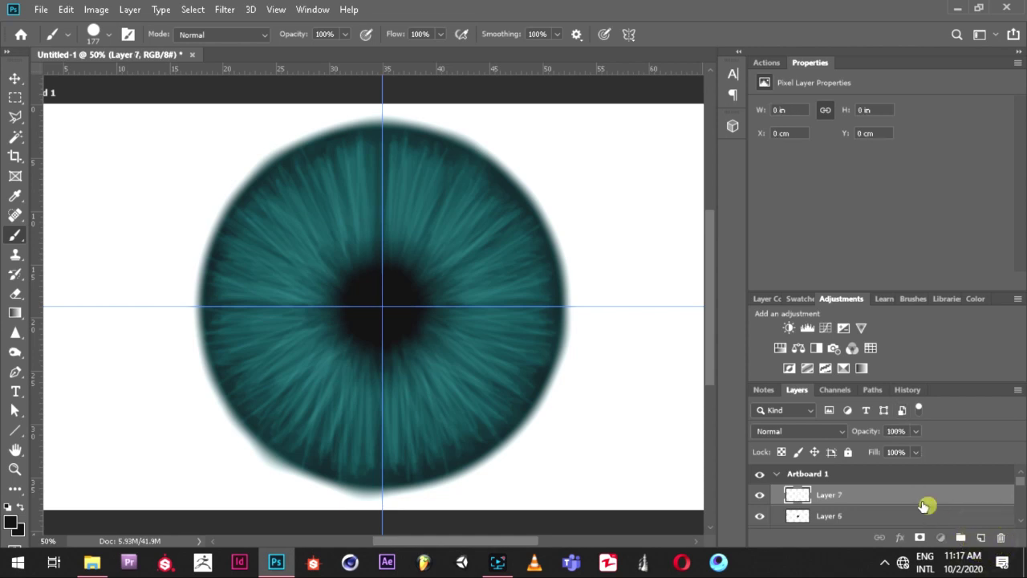
Set the foreground colour to white and the brush size to about 59 px.
click(10, 521)
drag(630, 332, 561, 237)
click(896, 231)
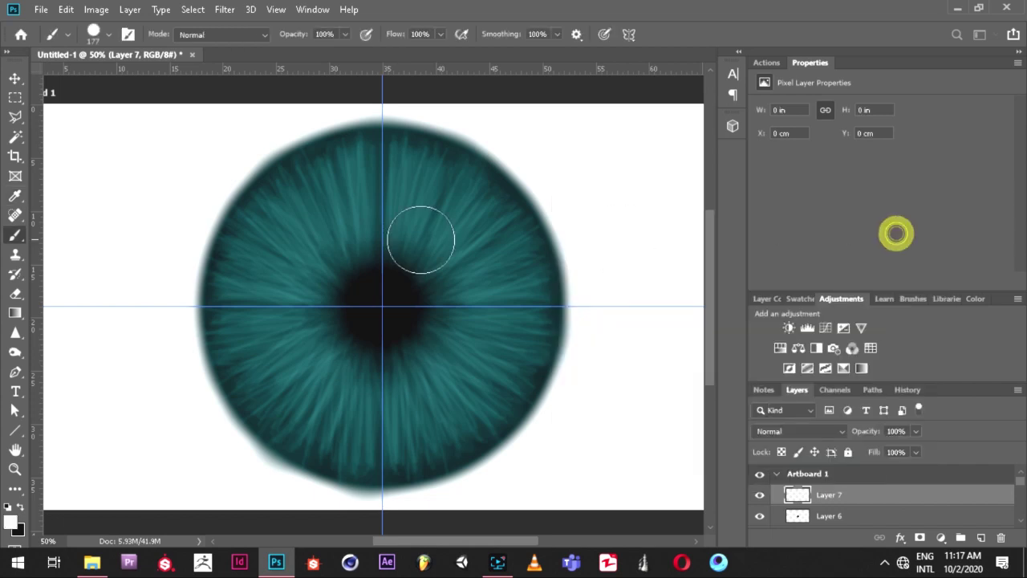
right_click(407, 237)
drag(563, 277, 531, 284)
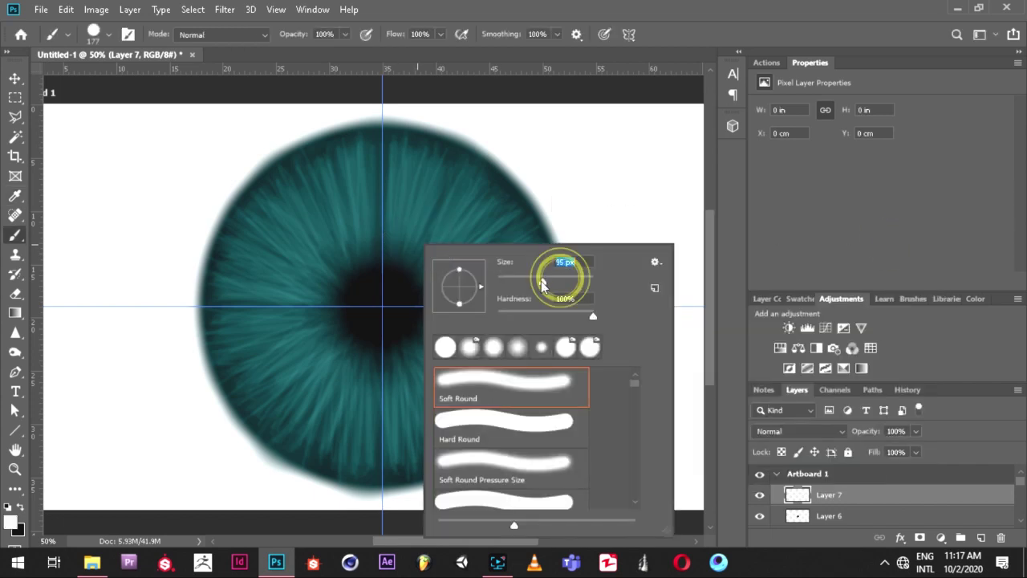
drag(527, 288, 523, 287)
key(Return)
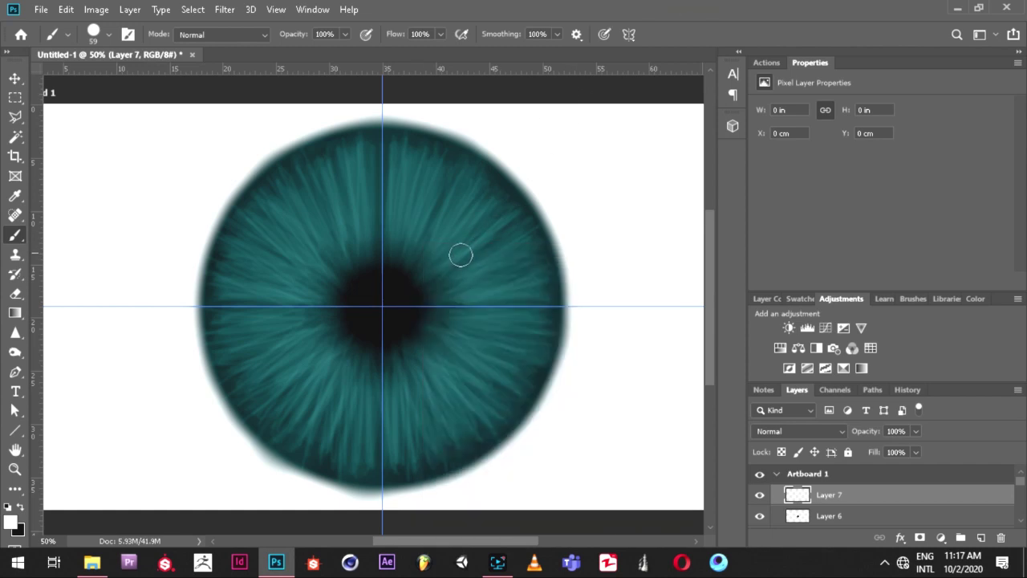
Paint a white catchlight dot on the pupil, redoing it slightly lower-left.
click(399, 290)
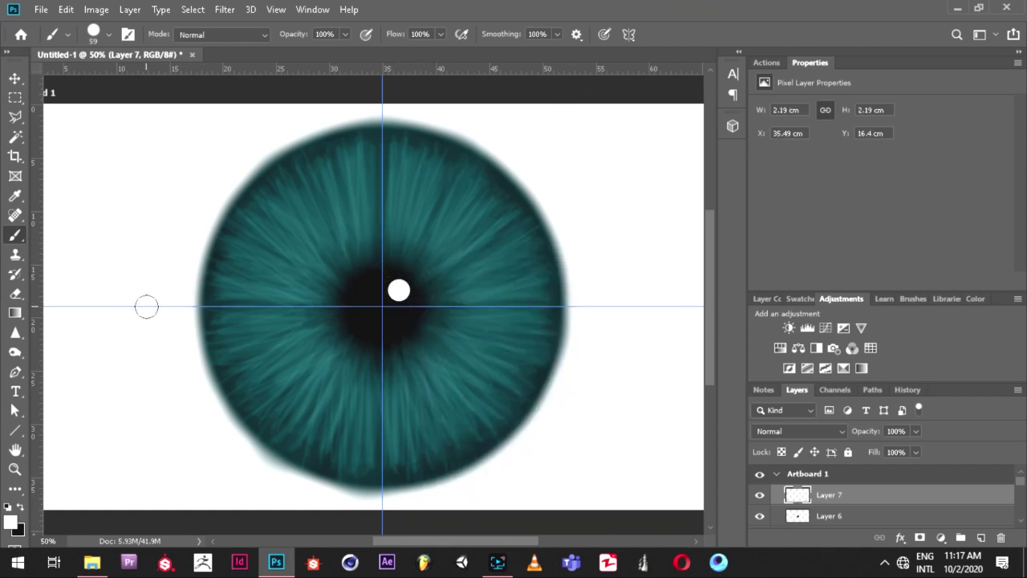
key(ctrl+z)
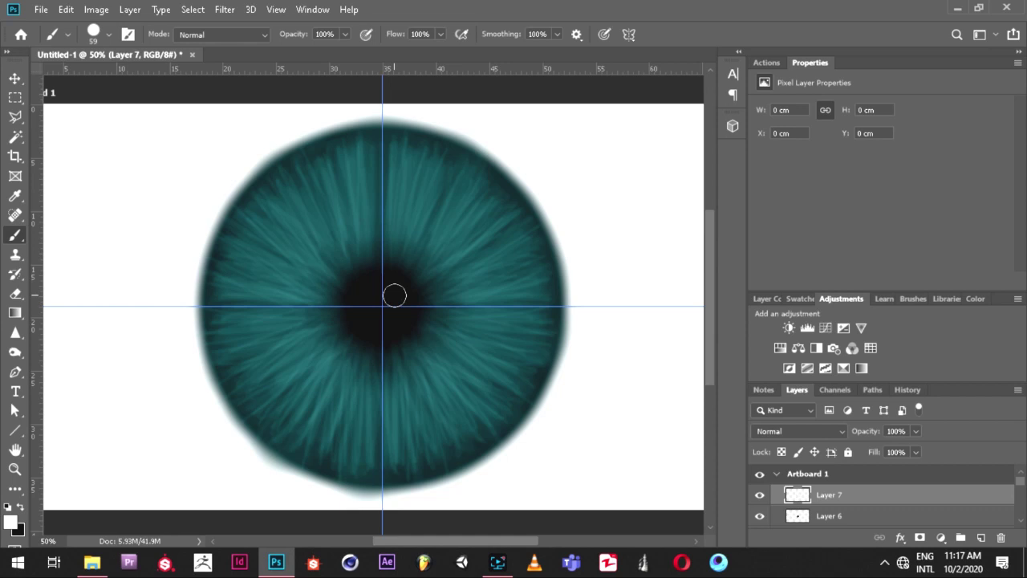
click(394, 294)
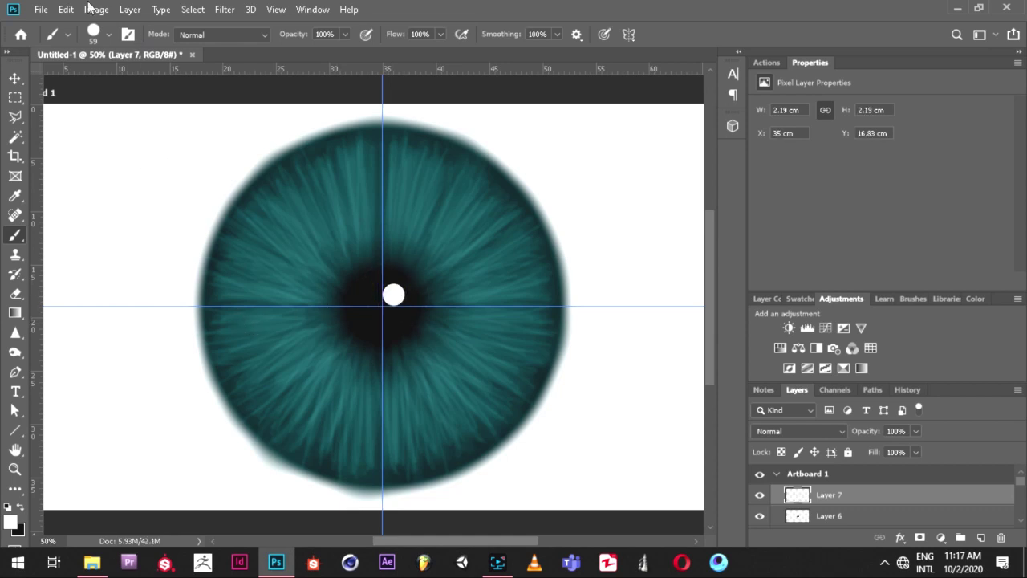
click(15, 78)
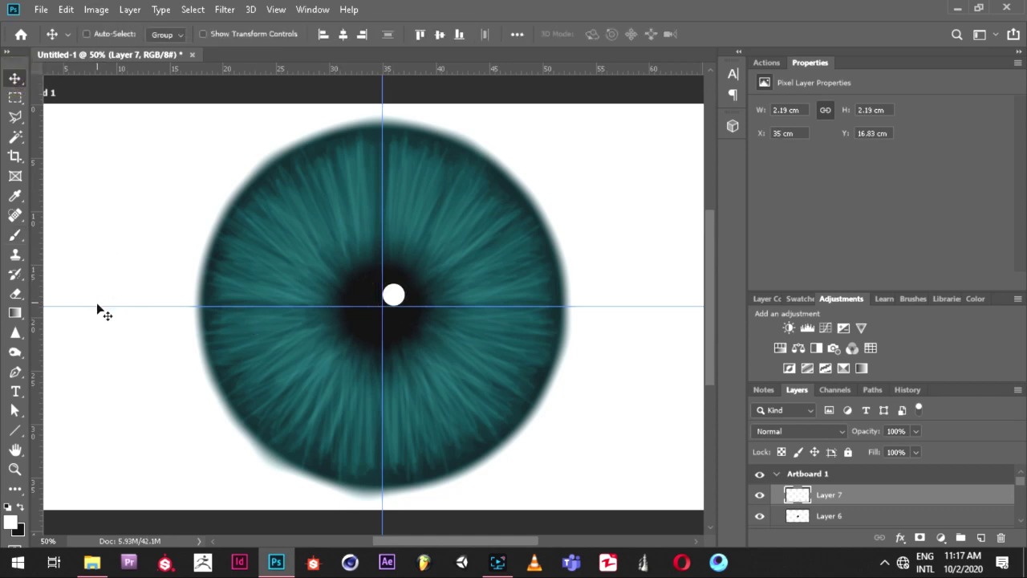
Move the catchlight up slightly, drag the guides off the canvas, and zoom back to 50%.
mouse_move(96, 309)
mouse_down()
mouse_move(106, 314)
mouse_move(160, 68)
mouse_up()
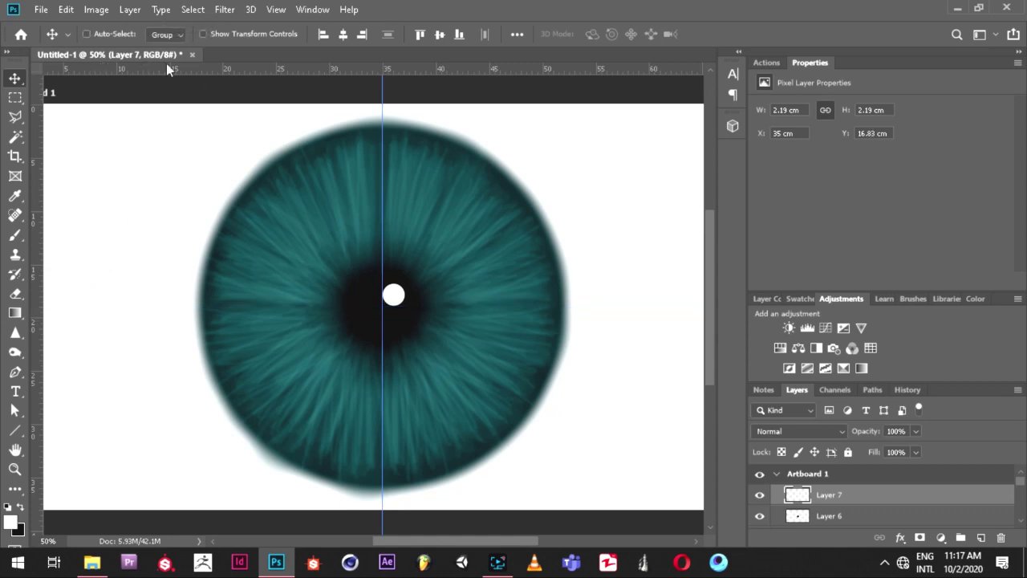
drag(383, 88, 4, 112)
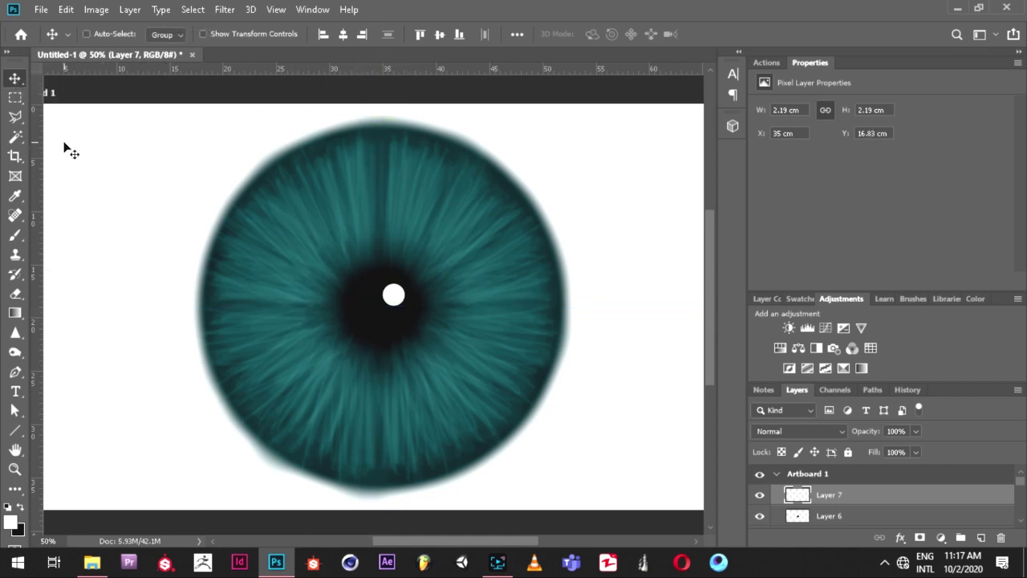
key(ctrl+minus)
key(ctrl+minus)
key(ctrl+plus)
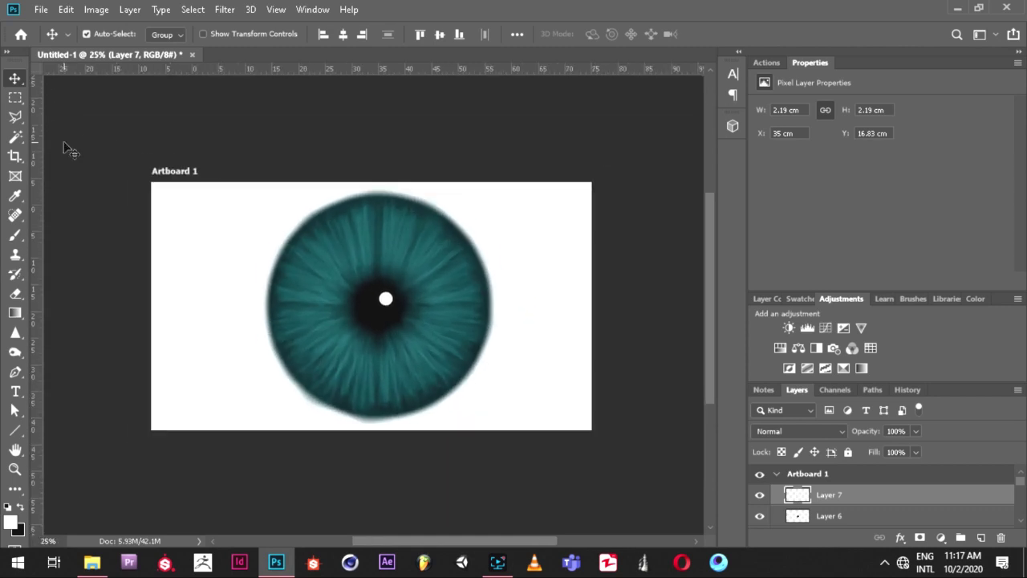
key(ctrl+plus)
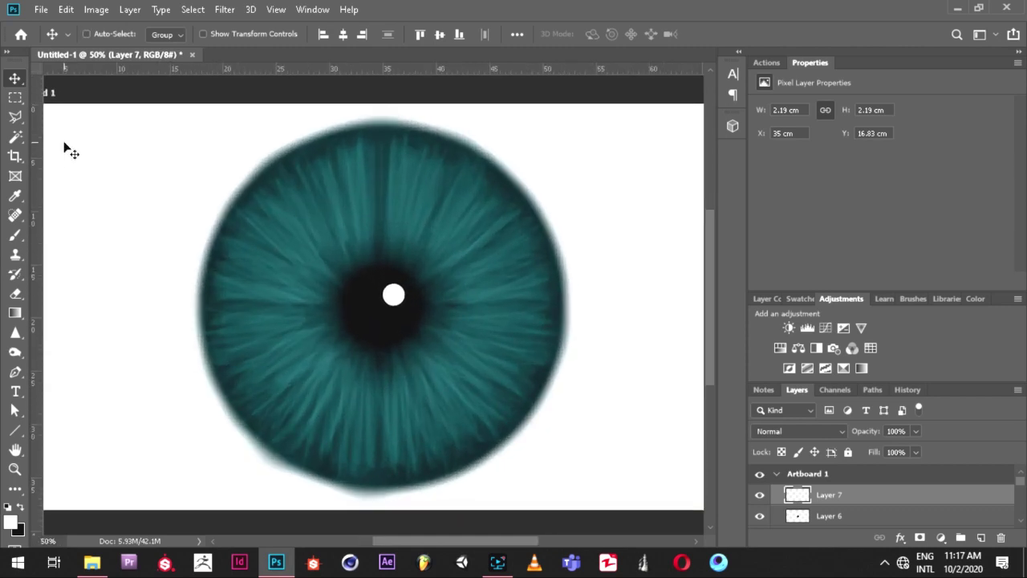